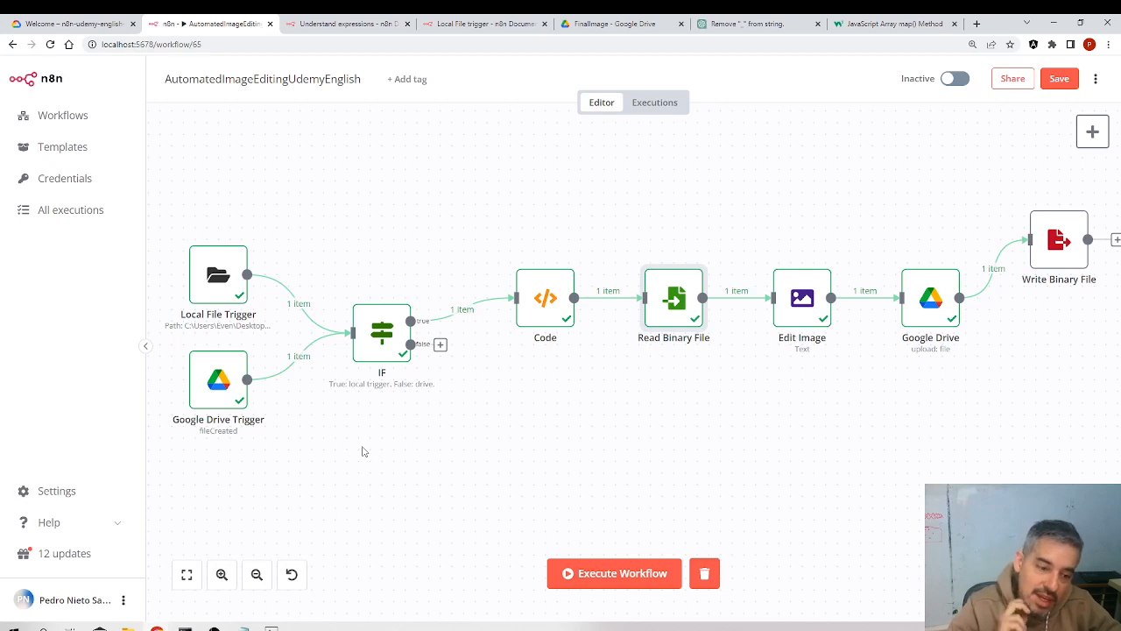
# Move the Google Drive Trigger node further down, away from the Local File Trigger
pyautogui.scroll(-1, 376, 445)
pyautogui.moveTo(434, 440); pyautogui.dragTo(384, 404)
pyautogui.moveTo(574, 379); pyautogui.dragTo(610, 380)
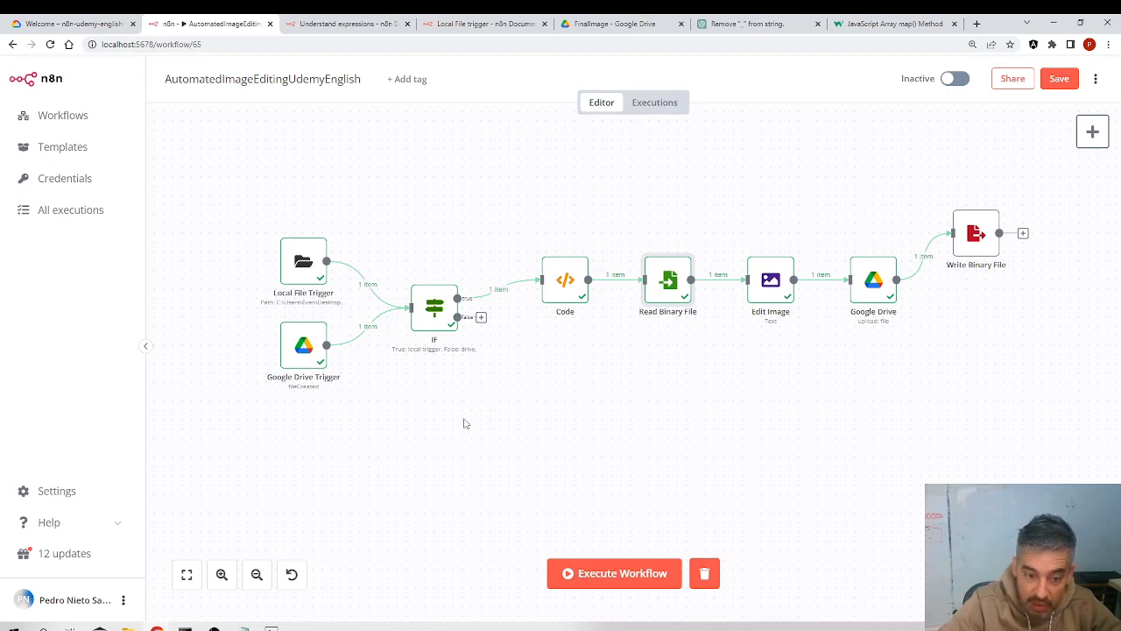
pyautogui.moveTo(481, 409); pyautogui.dragTo(506, 420)
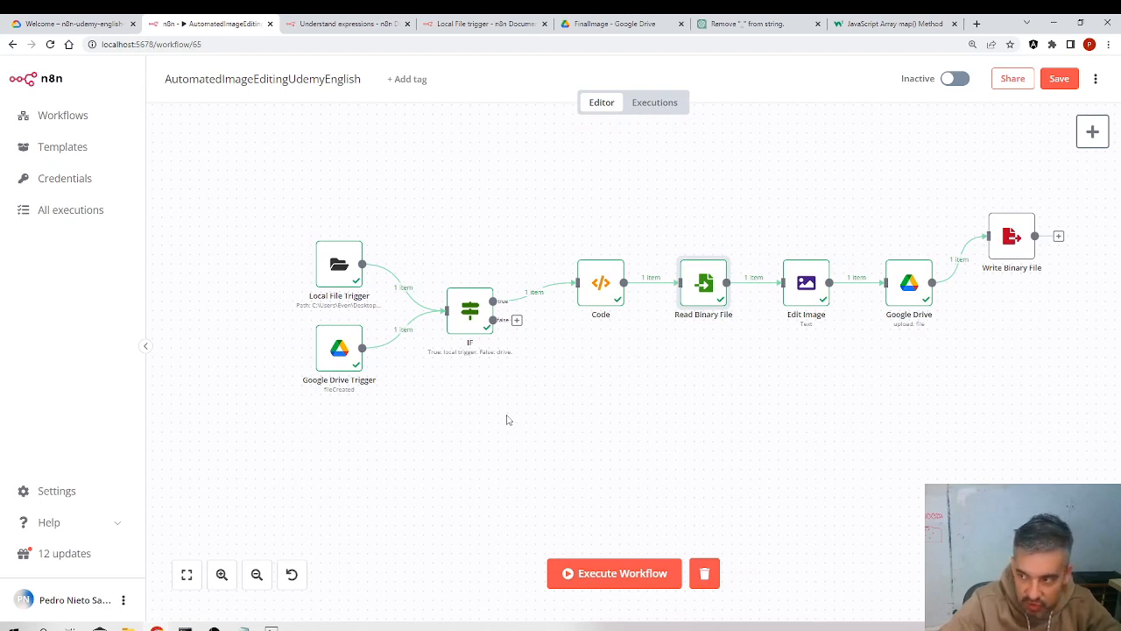
pyautogui.moveTo(342, 364); pyautogui.dragTo(339, 412)
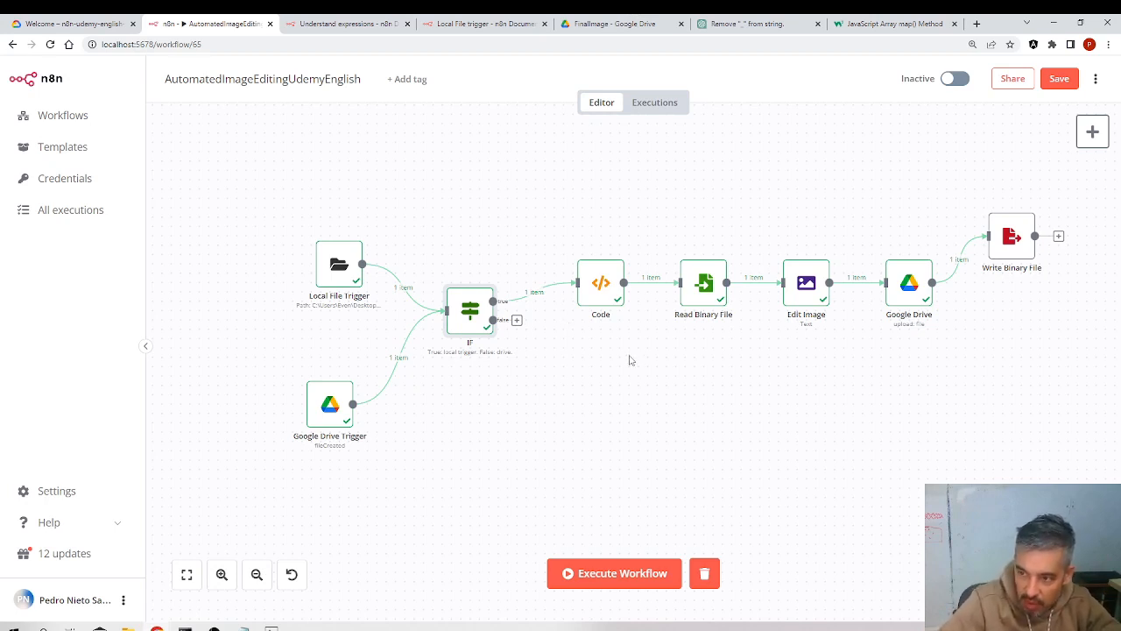
# Add a Code node to the IF node's false output, place it below the upper branch, and disconnect the Local File Trigger from IF
pyautogui.moveTo(659, 366); pyautogui.dragTo(596, 345)
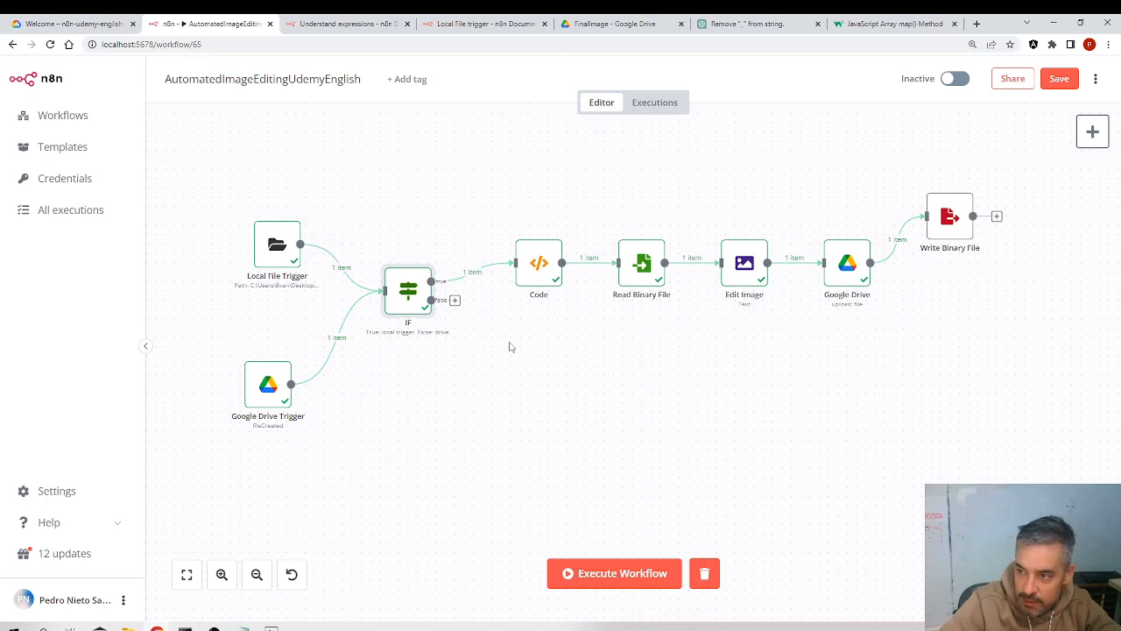
pyautogui.click(455, 301)
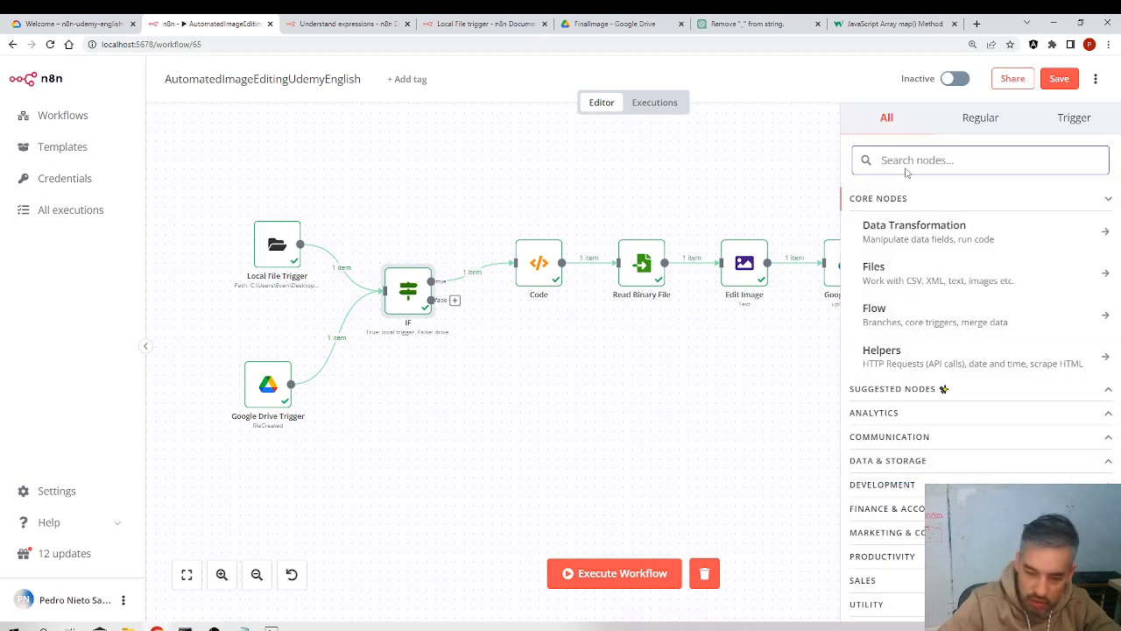
pyautogui.write('code')
pyautogui.click(916, 212)
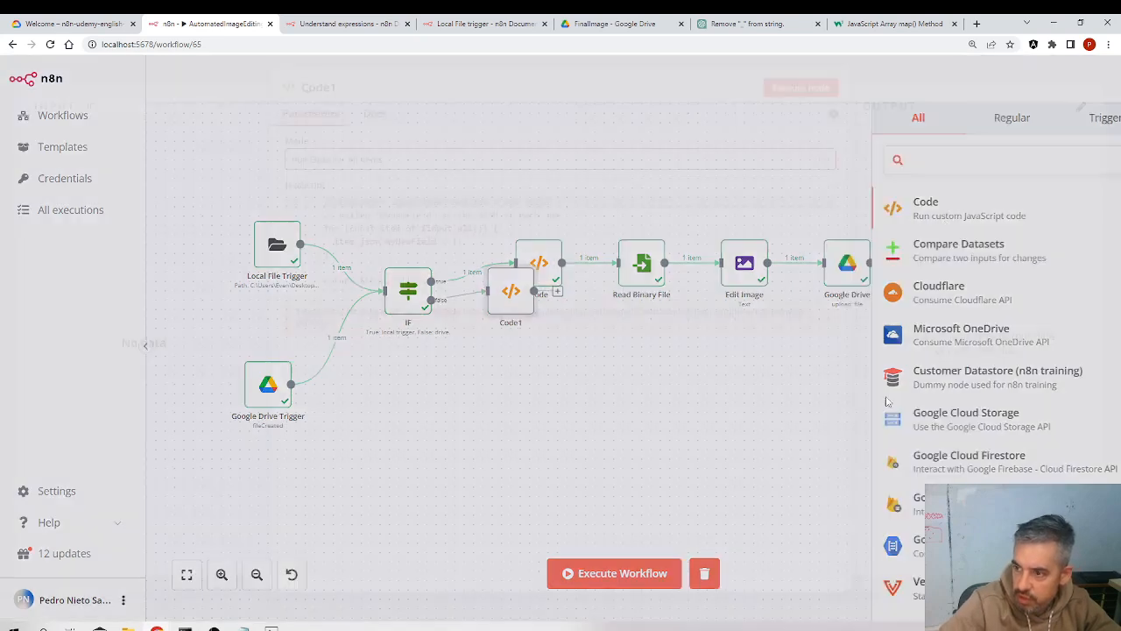
pyautogui.click(313, 57)
pyautogui.moveTo(523, 292); pyautogui.dragTo(538, 396)
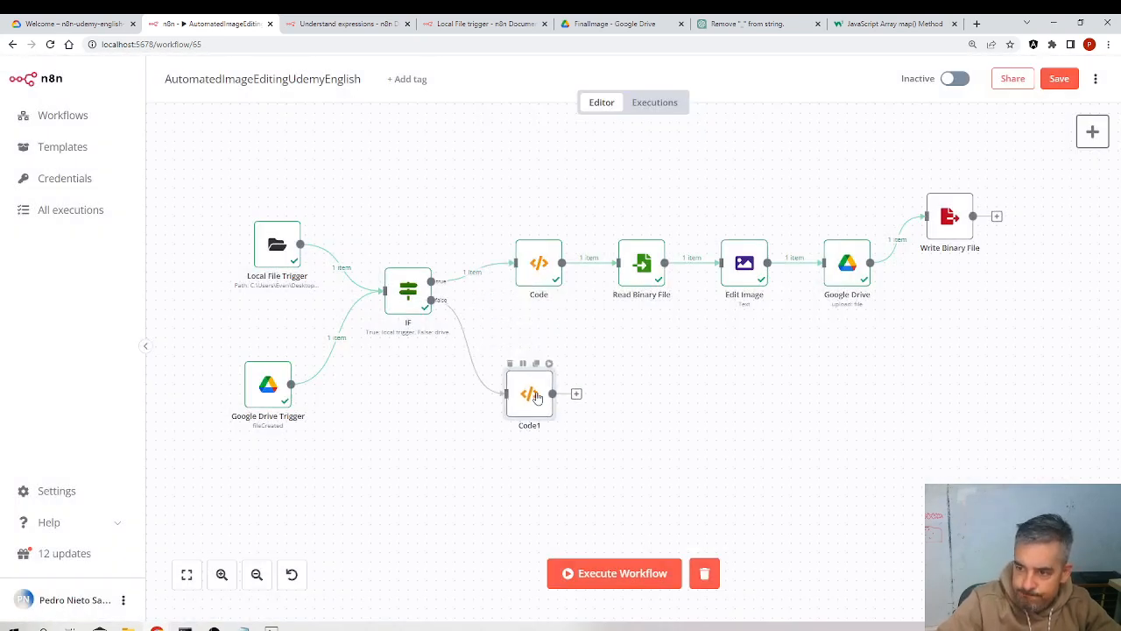
pyautogui.click(347, 271)
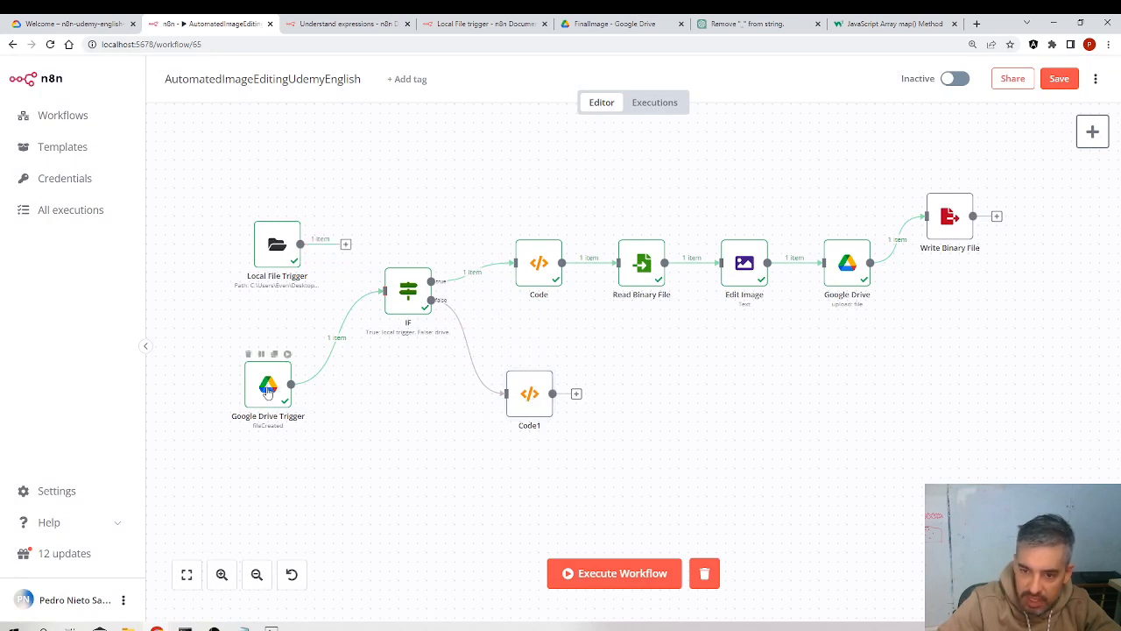
# In Google Drive's imageEditing folder, delete portada - copia.png and upload Hi_I_am_a_title.png from the local folder
pyautogui.click(609, 27)
pyautogui.click(156, 102)
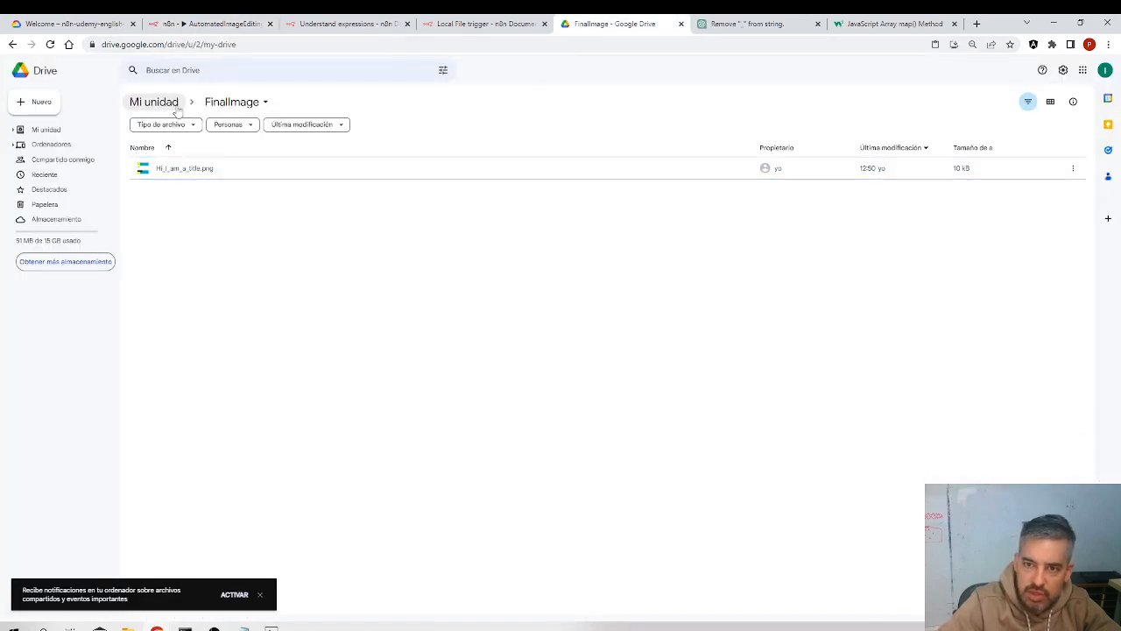
pyautogui.doubleClick(174, 336)
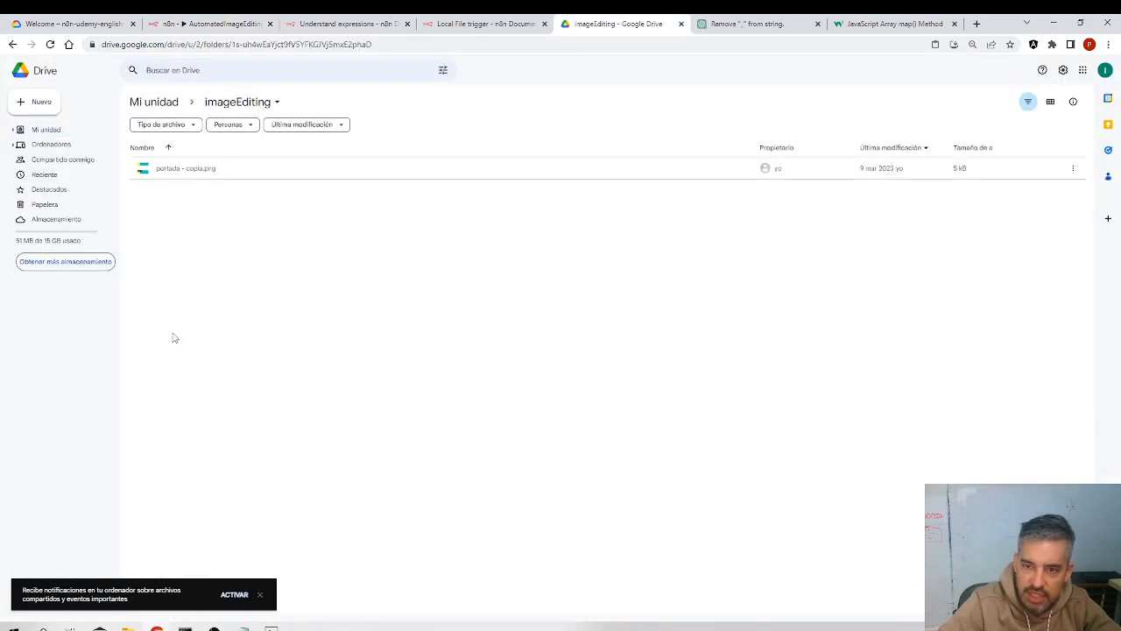
pyautogui.click(218, 172)
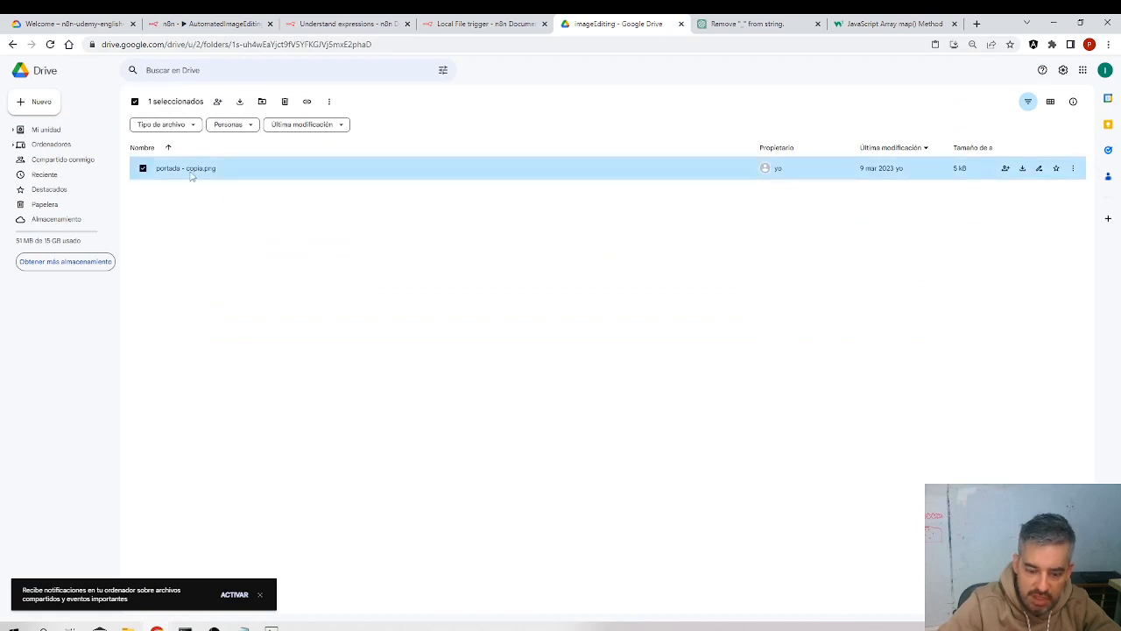
pyautogui.press('Delete')
pyautogui.moveTo(0, 351); pyautogui.dragTo(375, 306)
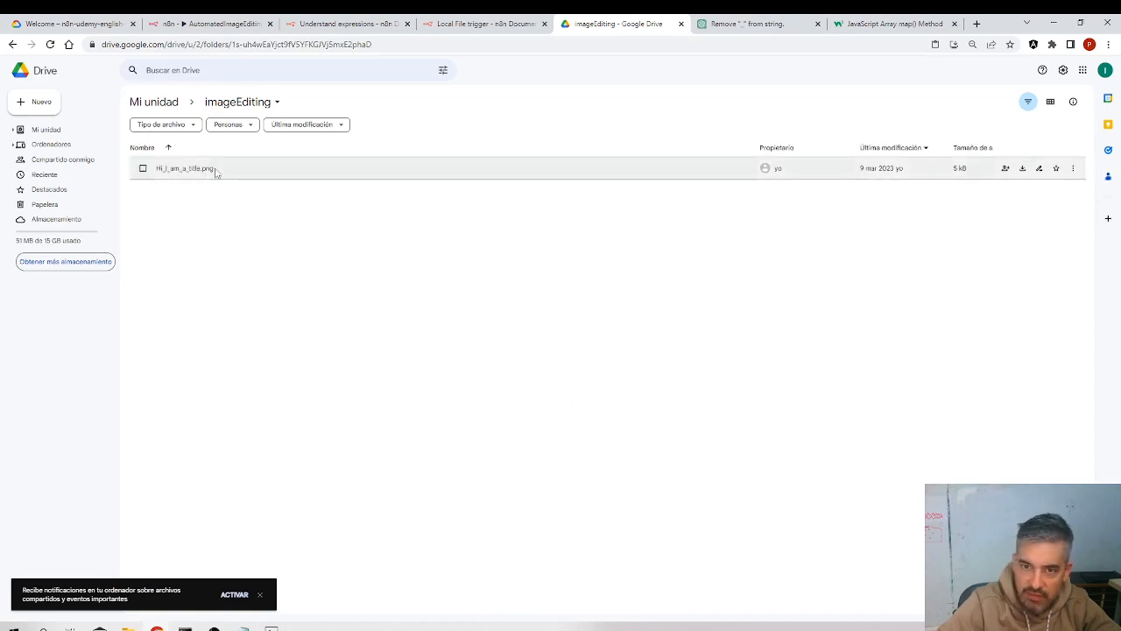
# Return to the n8n workflow, try executing it as a whole, and stop the run
pyautogui.click(1054, 24)
pyautogui.click(798, 142)
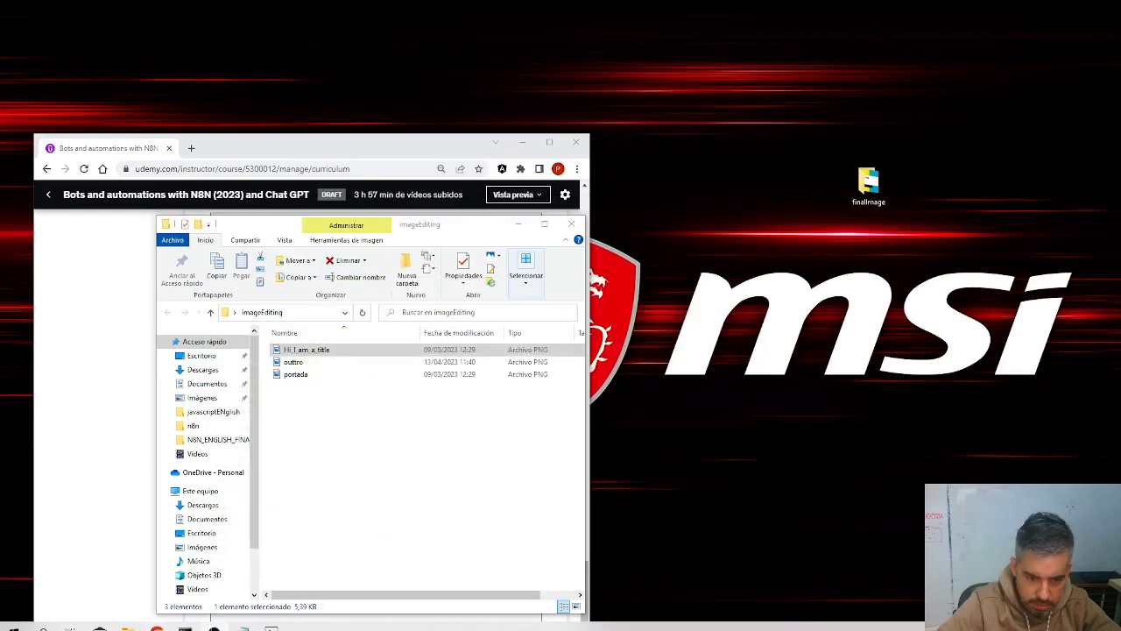
pyautogui.click(106, 568)
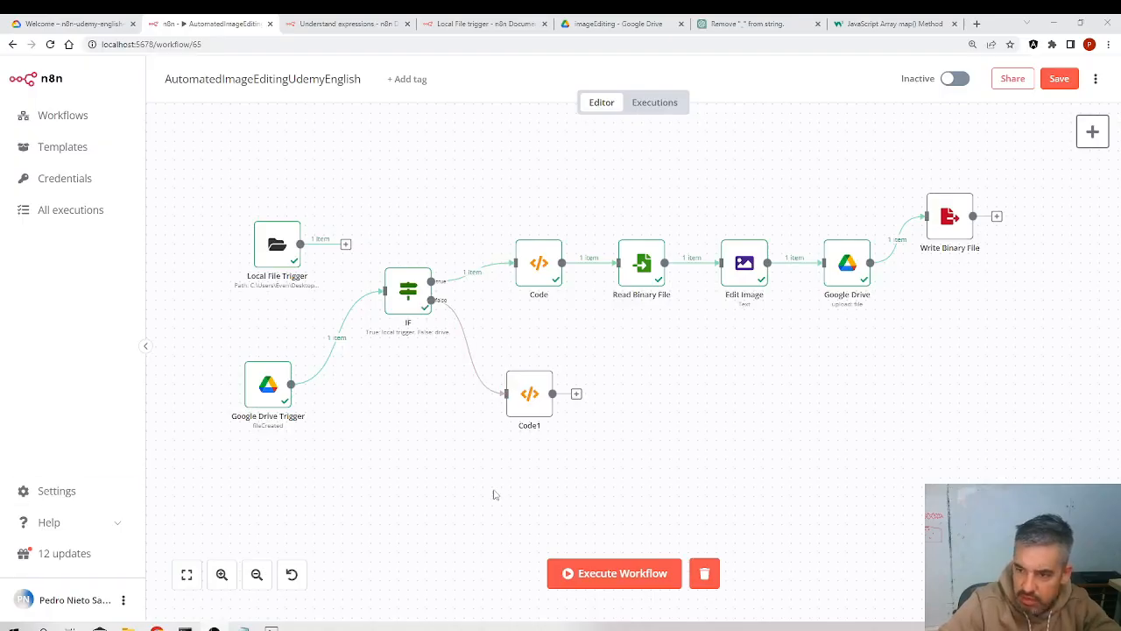
pyautogui.click(604, 574)
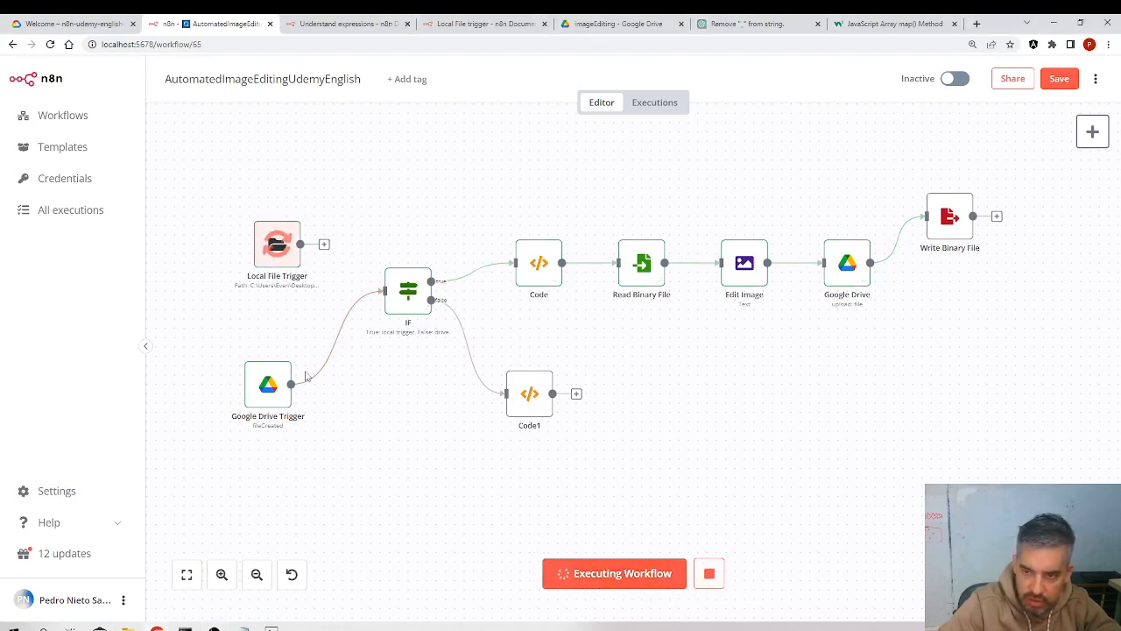
pyautogui.click(709, 574)
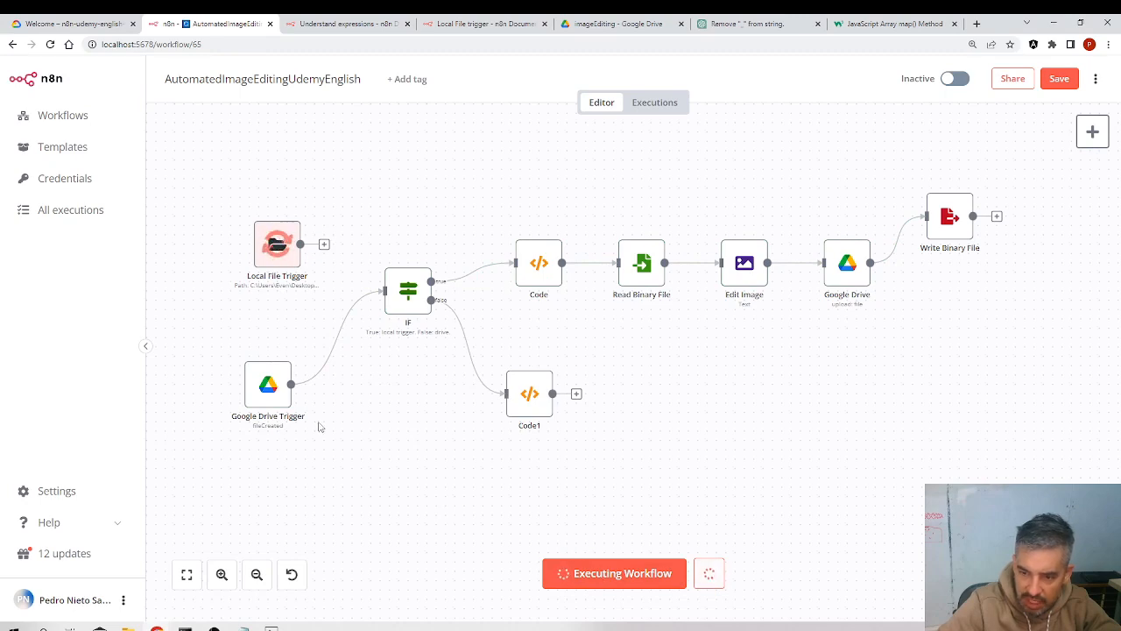
# Try fetching a Google Drive Trigger test event while deleting and re-uploading Hi_I_am_a_title.png in the Drive imageEditing folder
pyautogui.doubleClick(267, 389)
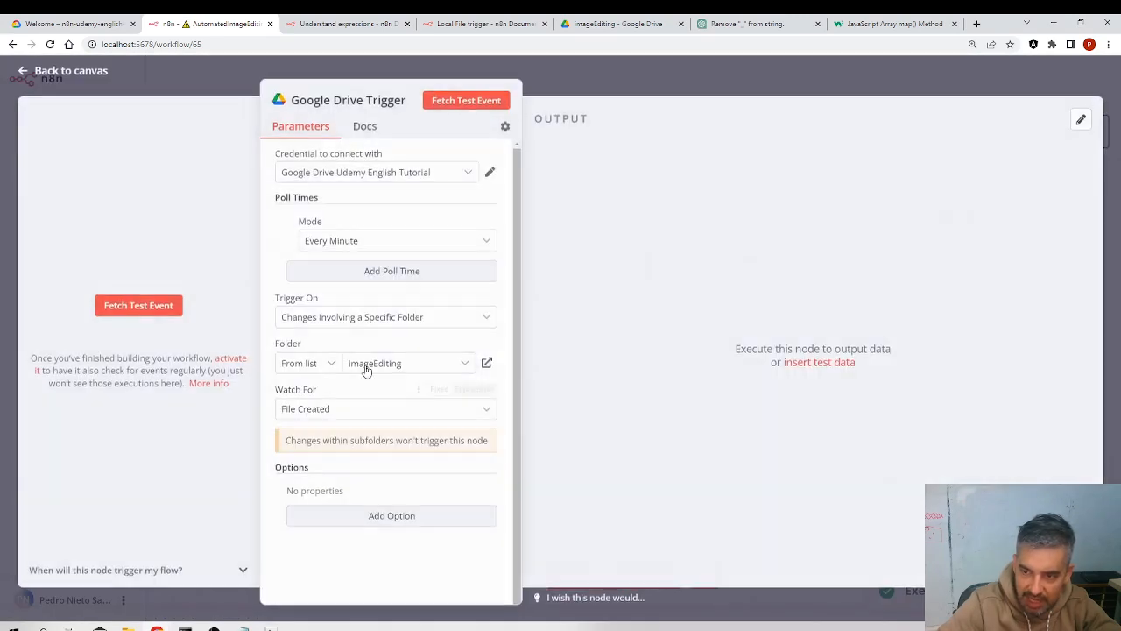
pyautogui.click(454, 106)
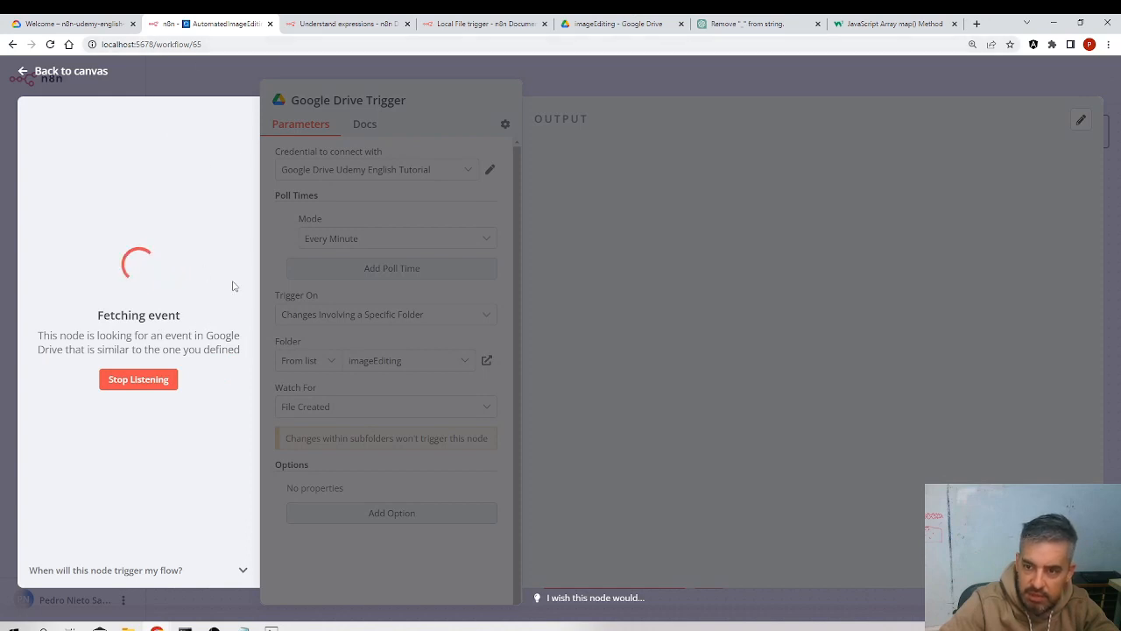
pyautogui.click(617, 24)
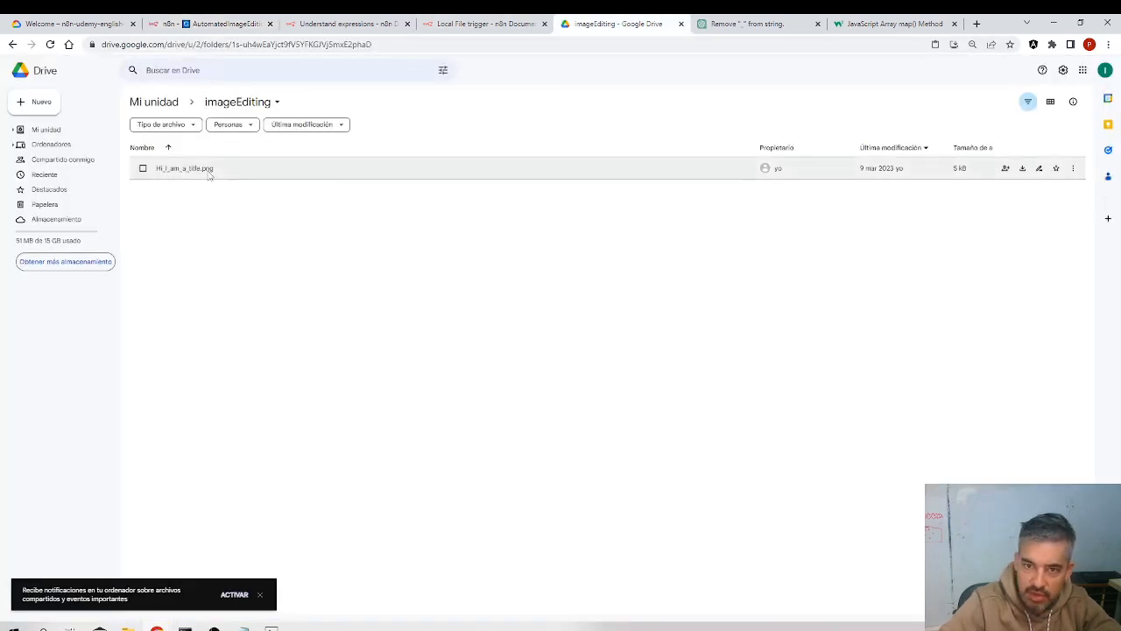
pyautogui.click(143, 169)
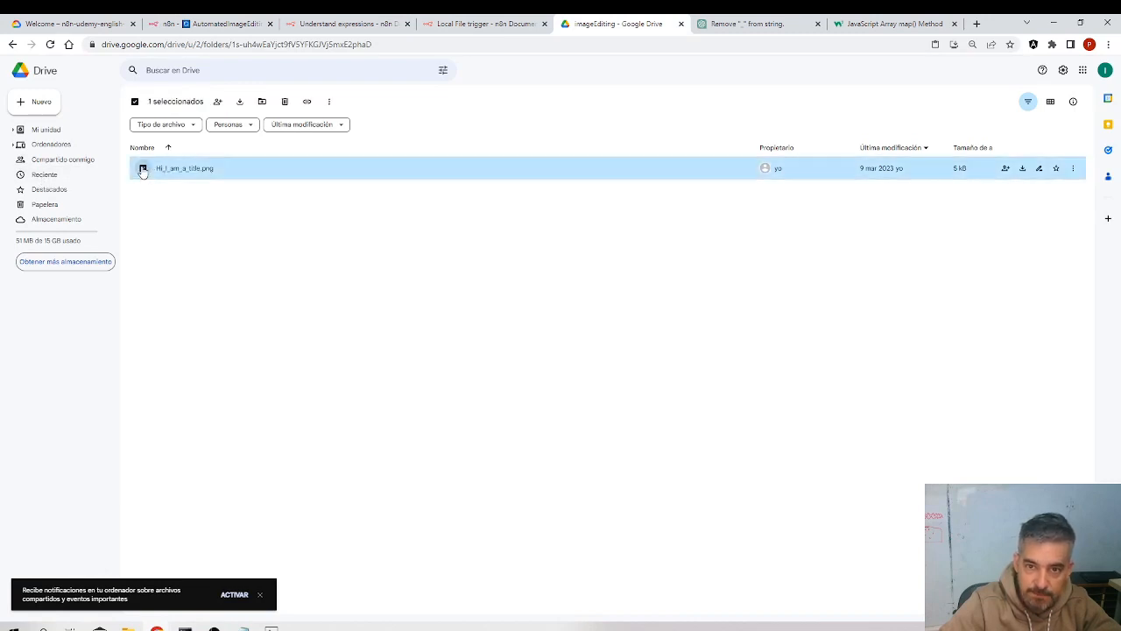
pyautogui.press('Delete')
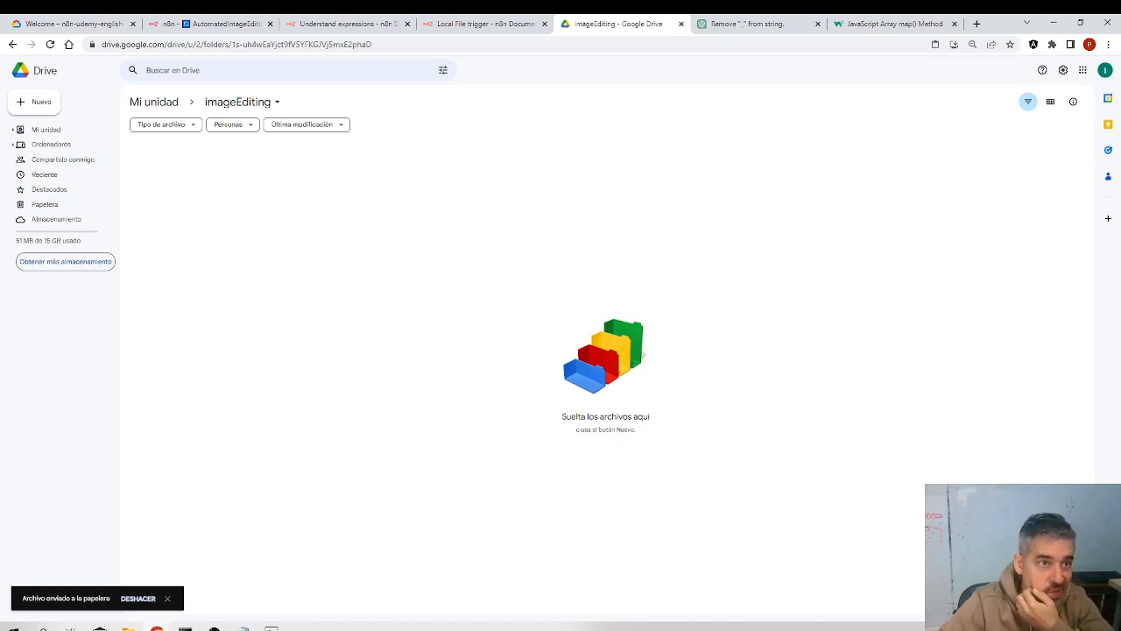
pyautogui.moveTo(0, 307); pyautogui.dragTo(275, 307)
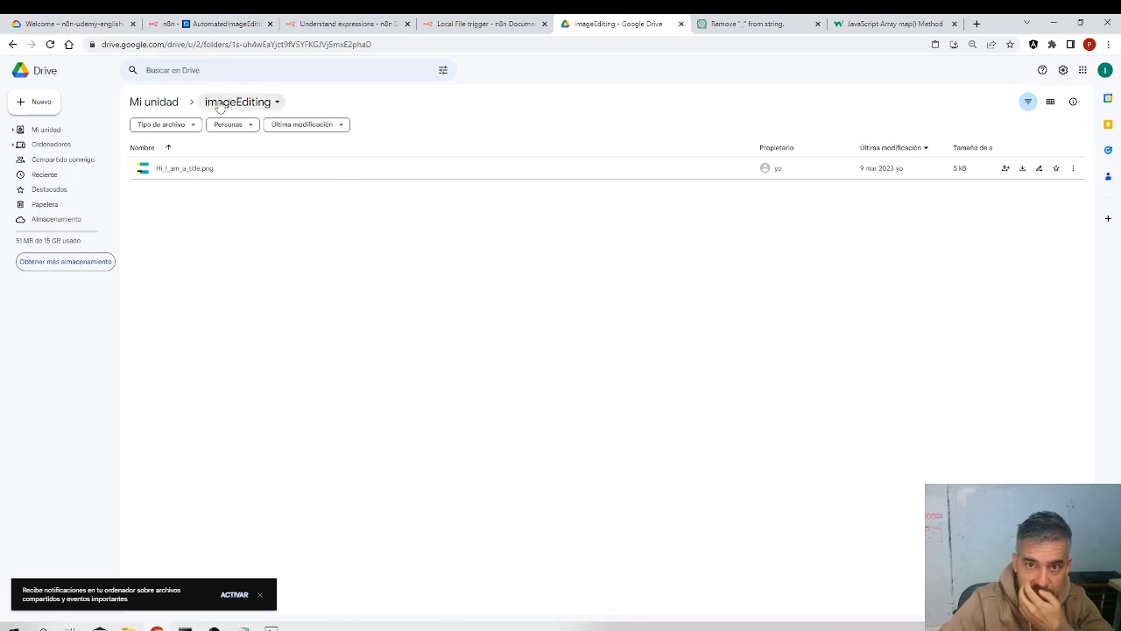
pyautogui.click(224, 27)
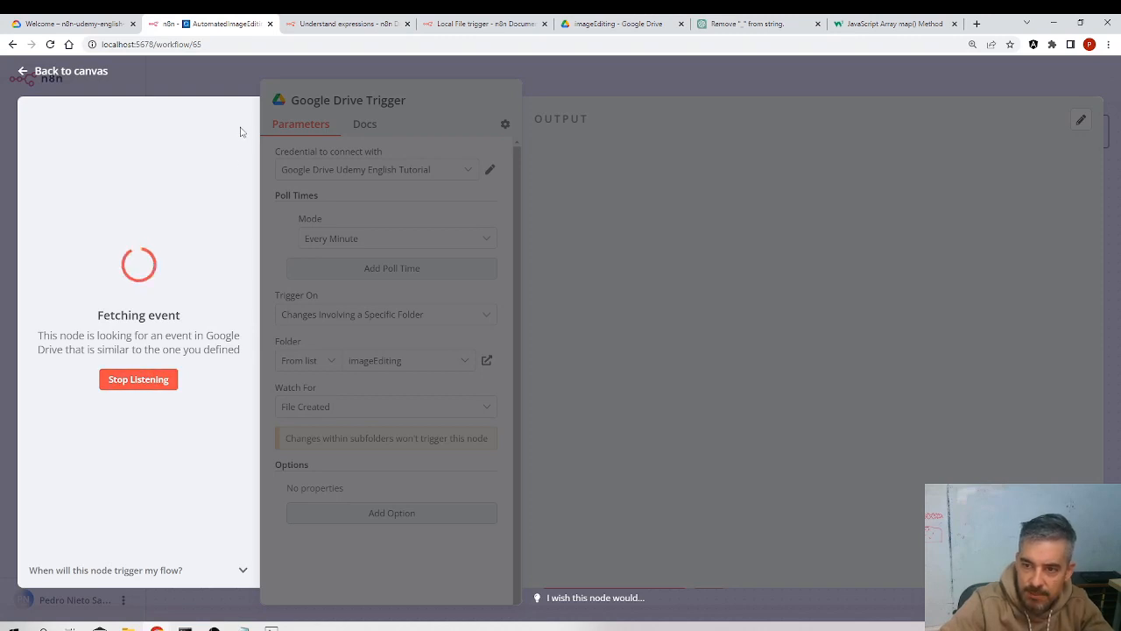
pyautogui.click(153, 77)
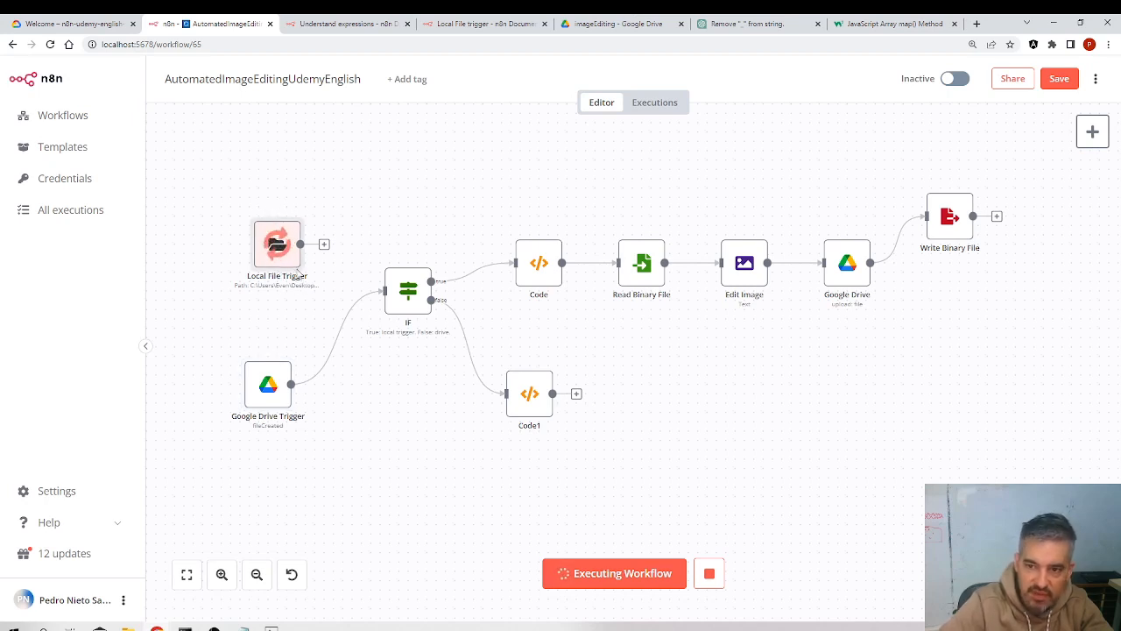
# Reconnect the Local File Trigger to the IF node and stop the running execution
pyautogui.moveTo(324, 245); pyautogui.dragTo(386, 291)
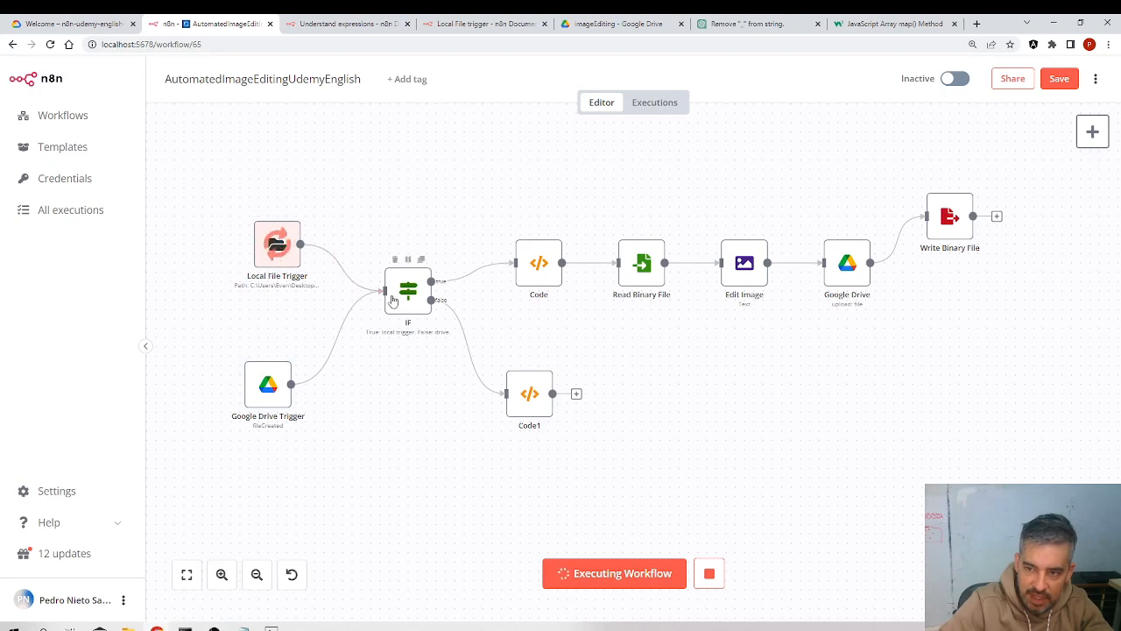
pyautogui.click(709, 574)
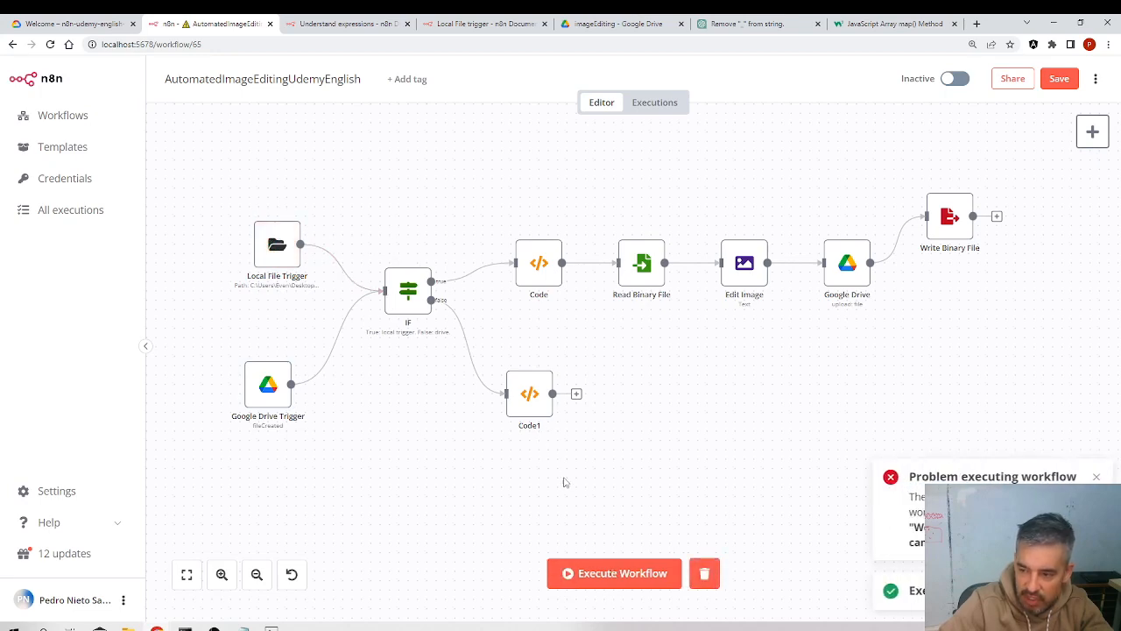
# Fetch a test event from the Google Drive Trigger and upload the image again to the emptied Drive imageEditing folder
pyautogui.doubleClick(276, 381)
pyautogui.click(465, 100)
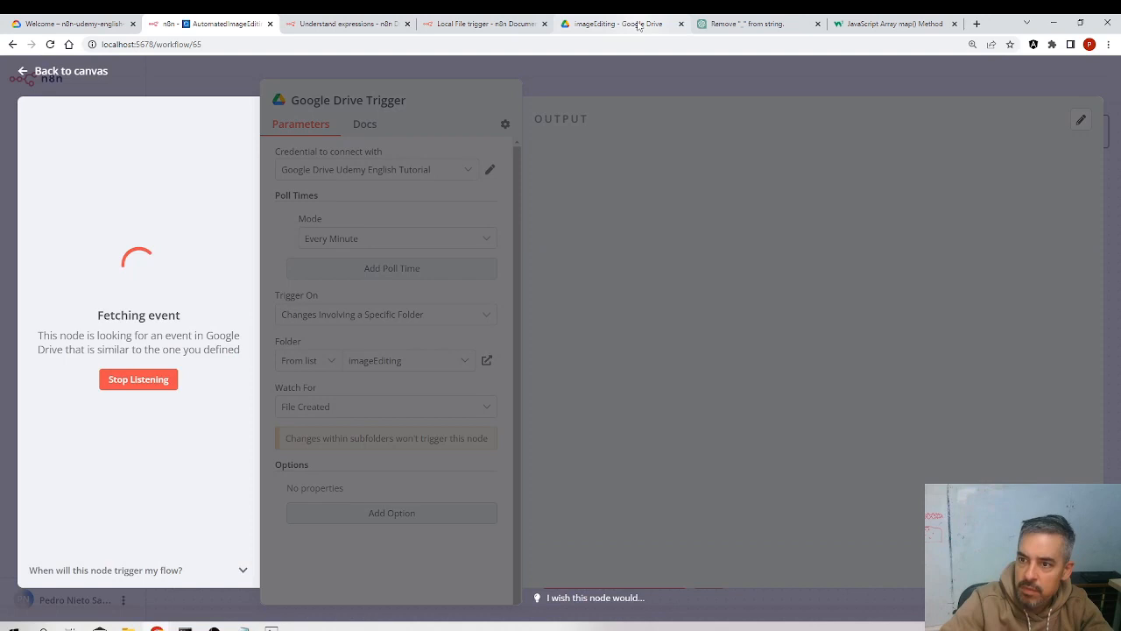
pyautogui.click(35, 77)
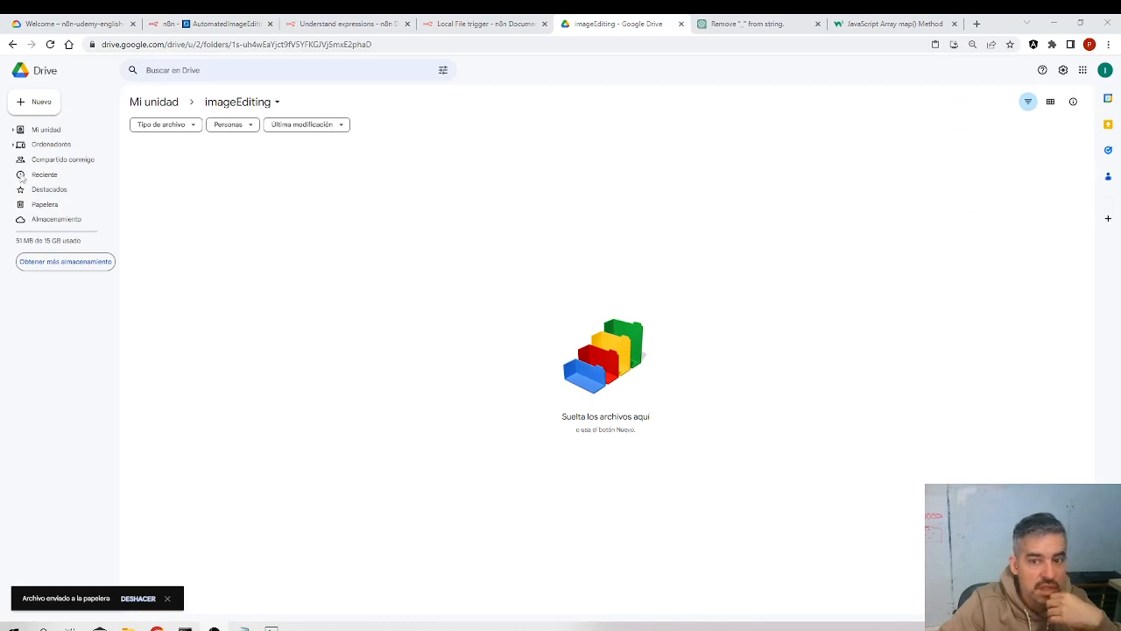
pyautogui.moveTo(22, 179); pyautogui.dragTo(383, 281)
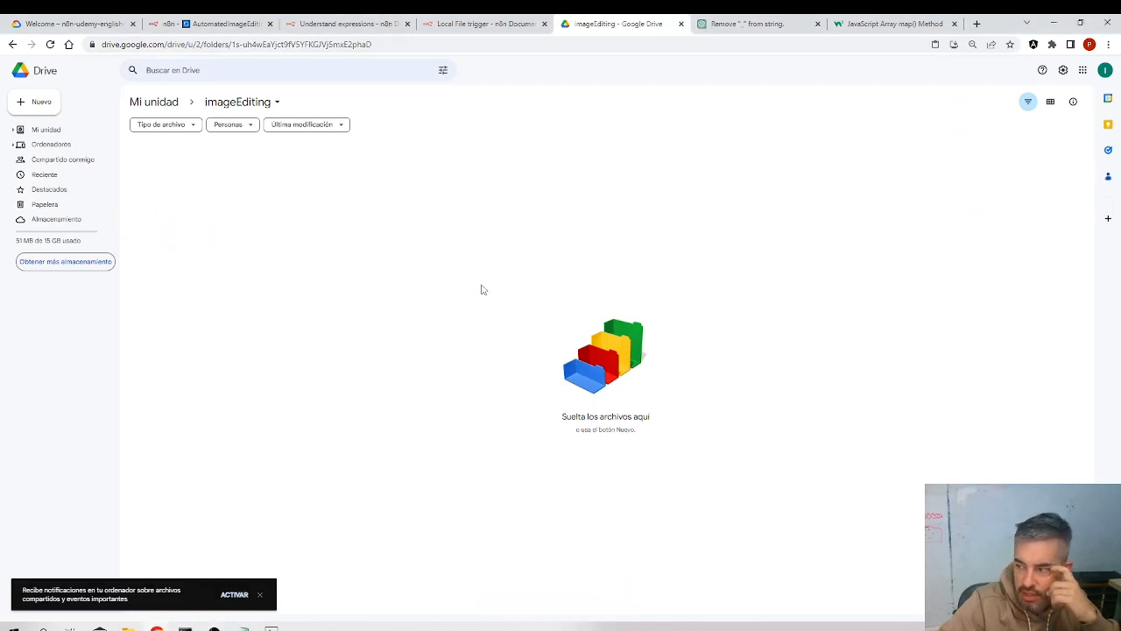
pyautogui.click(216, 27)
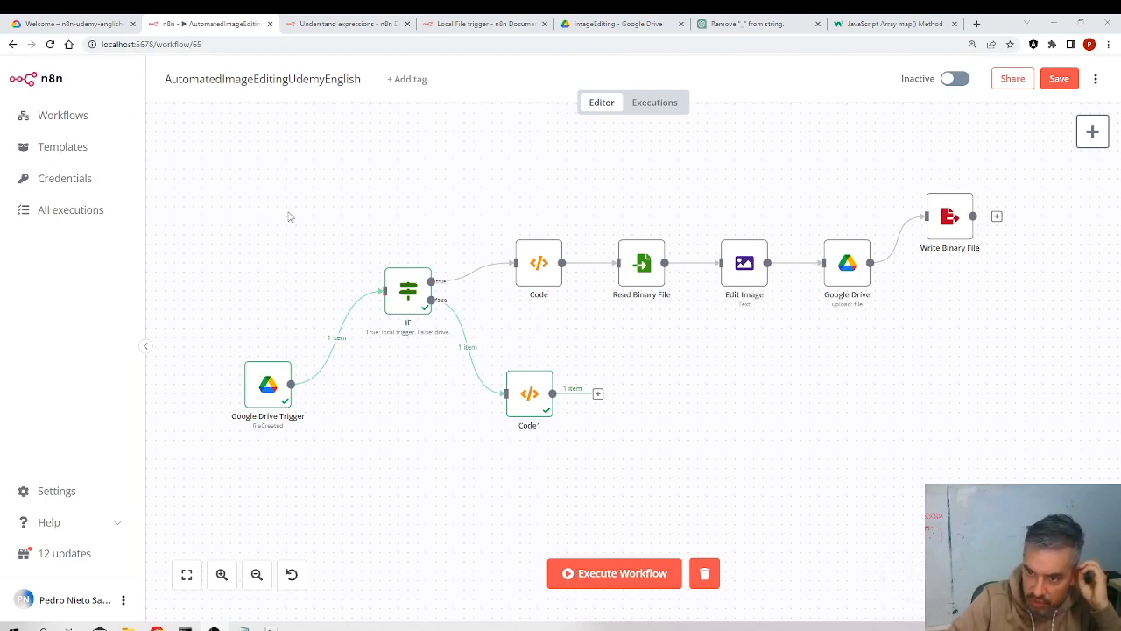
# Undo the removal of the Local File Trigger so it is linked to the IF node again
pyautogui.click(324, 238)
pyautogui.hotkey('ctrl', 'z')
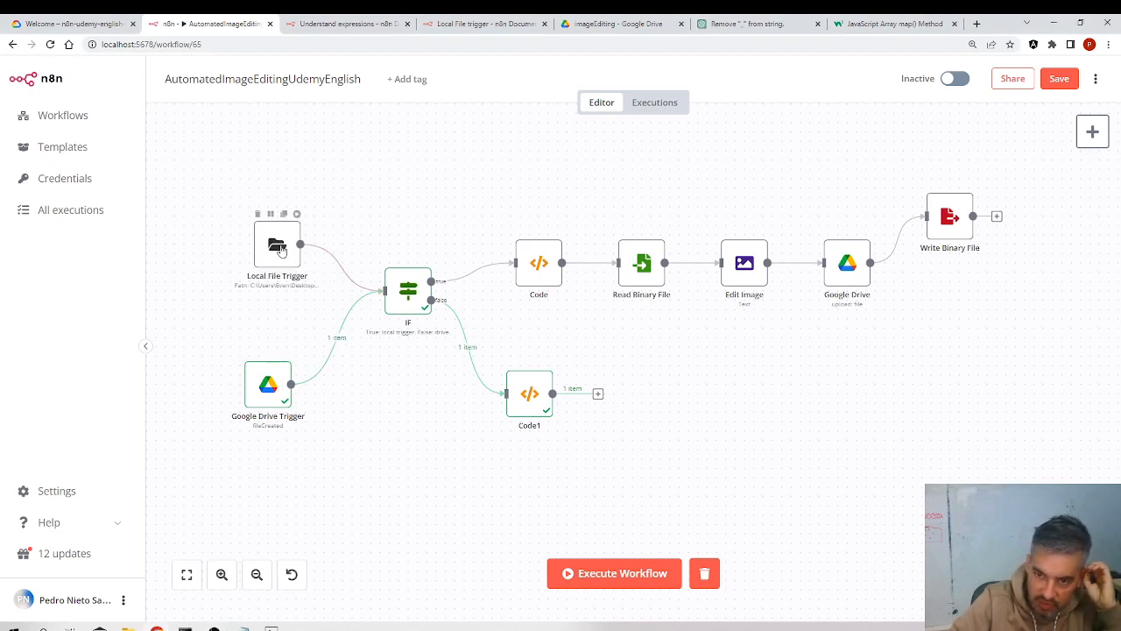
# Open the Code1 node on the IF node's false branch and examine its JSON input from the Google Drive file
pyautogui.moveTo(354, 321)
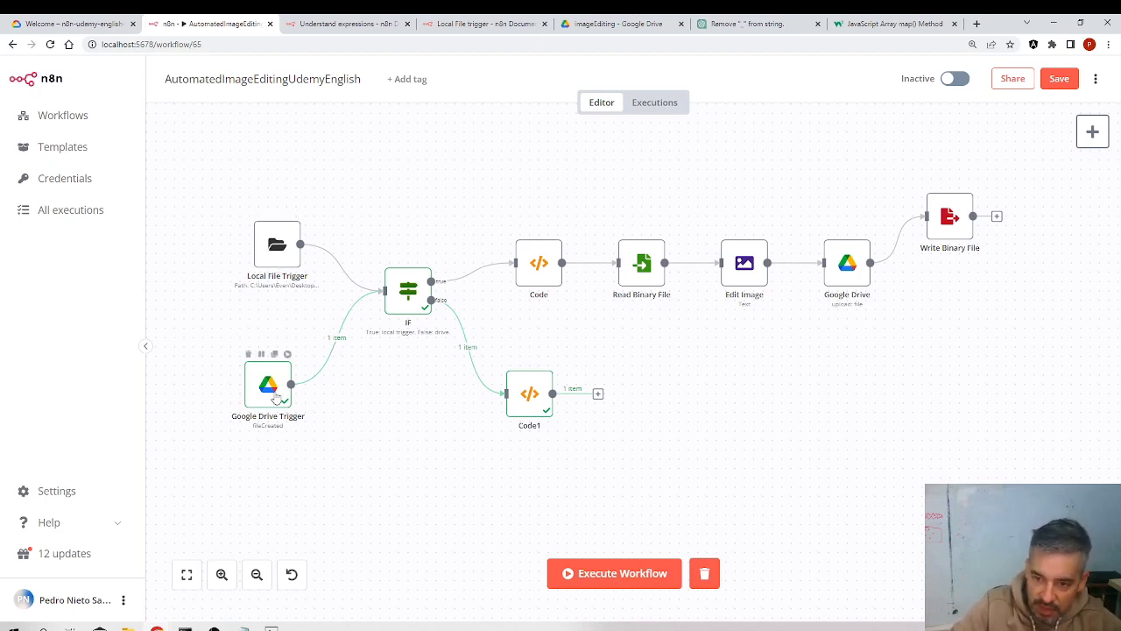
pyautogui.doubleClick(540, 403)
pyautogui.click(245, 70)
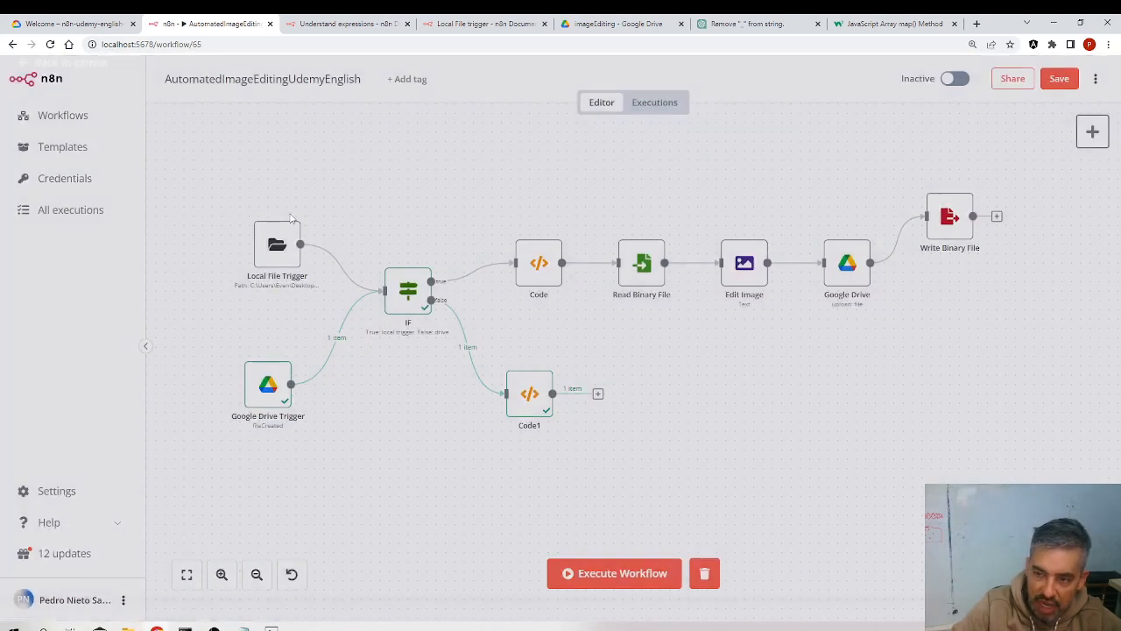
pyautogui.scroll(1, 363, 393)
pyautogui.moveTo(488, 312); pyautogui.dragTo(639, 295)
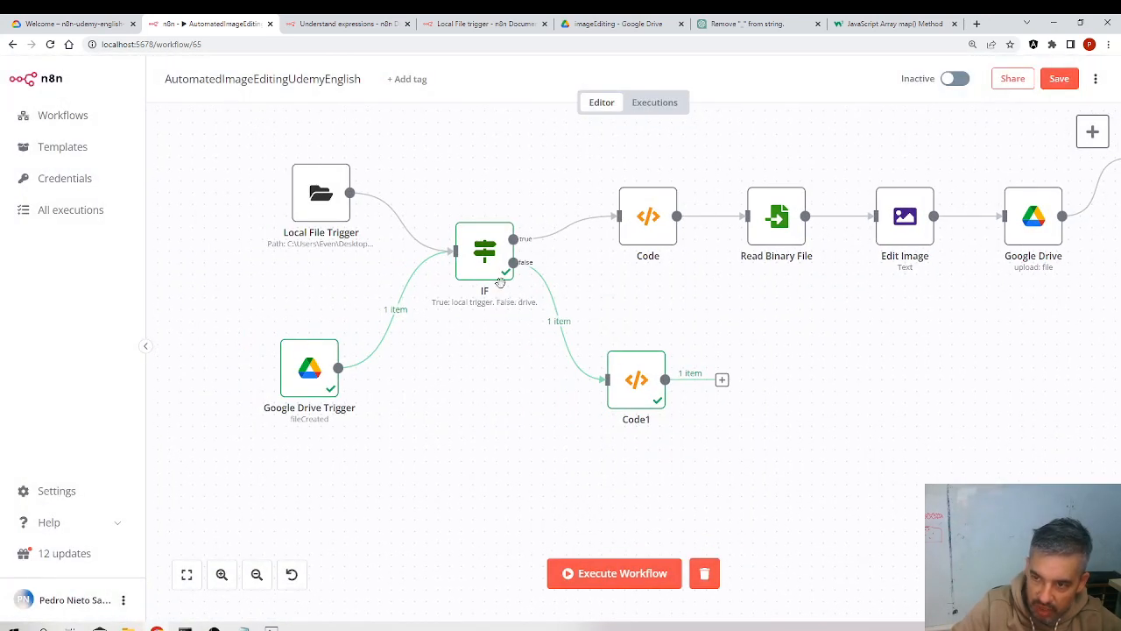
pyautogui.doubleClick(629, 379)
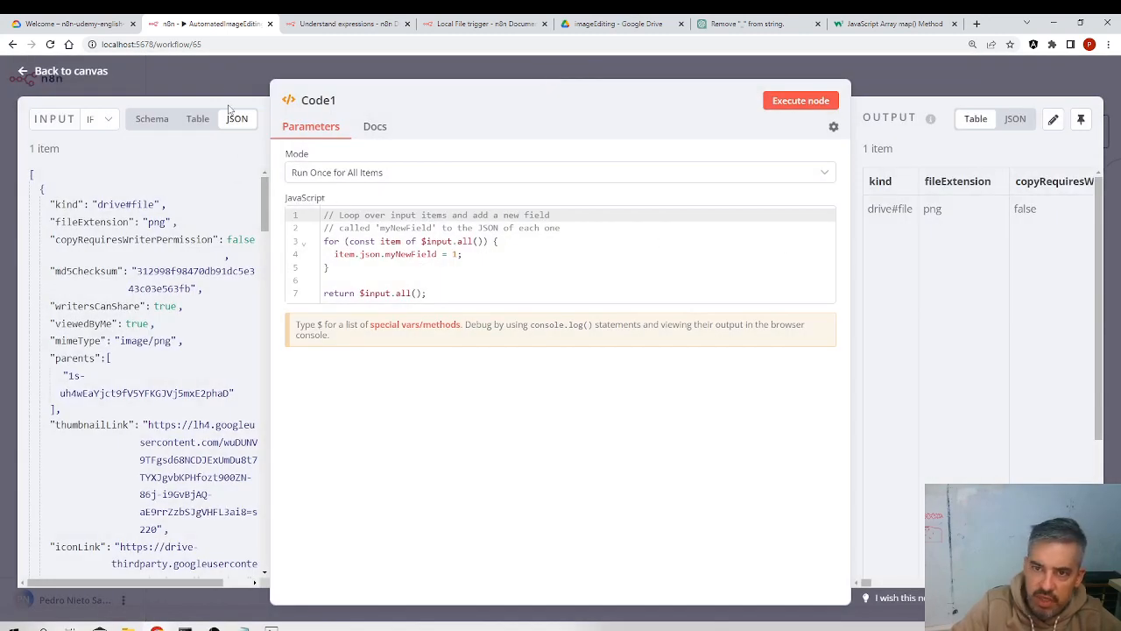
# Copy the entire script from the Code node on the IF node's true branch and return to the canvas
pyautogui.click(231, 74)
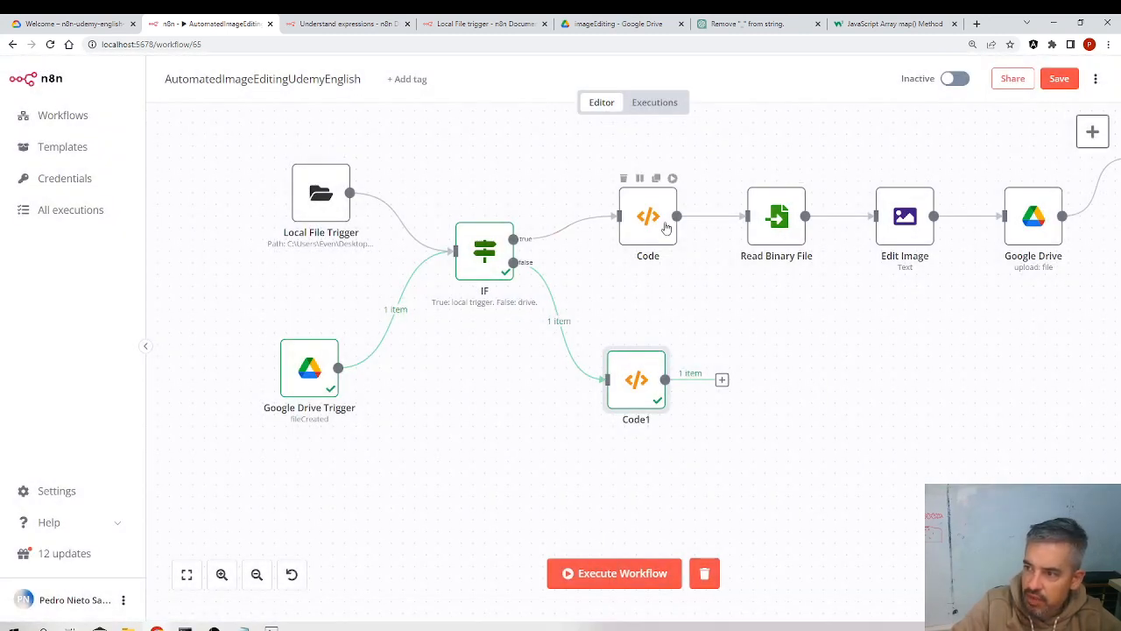
pyautogui.doubleClick(666, 228)
pyautogui.scroll(-3, 424, 386)
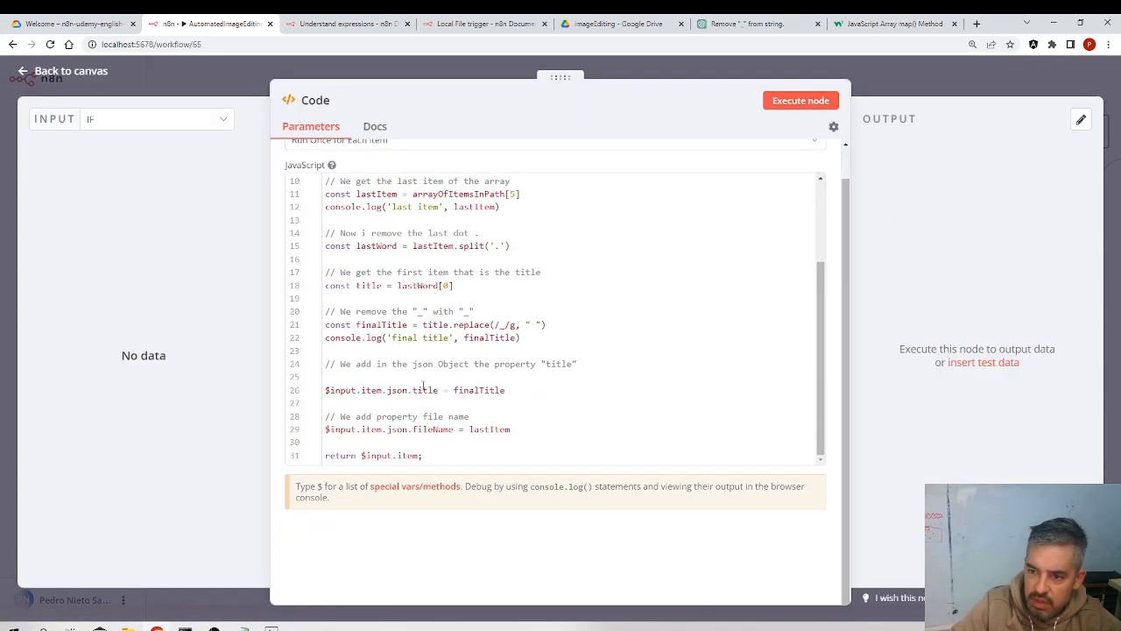
pyautogui.doubleClick(431, 390)
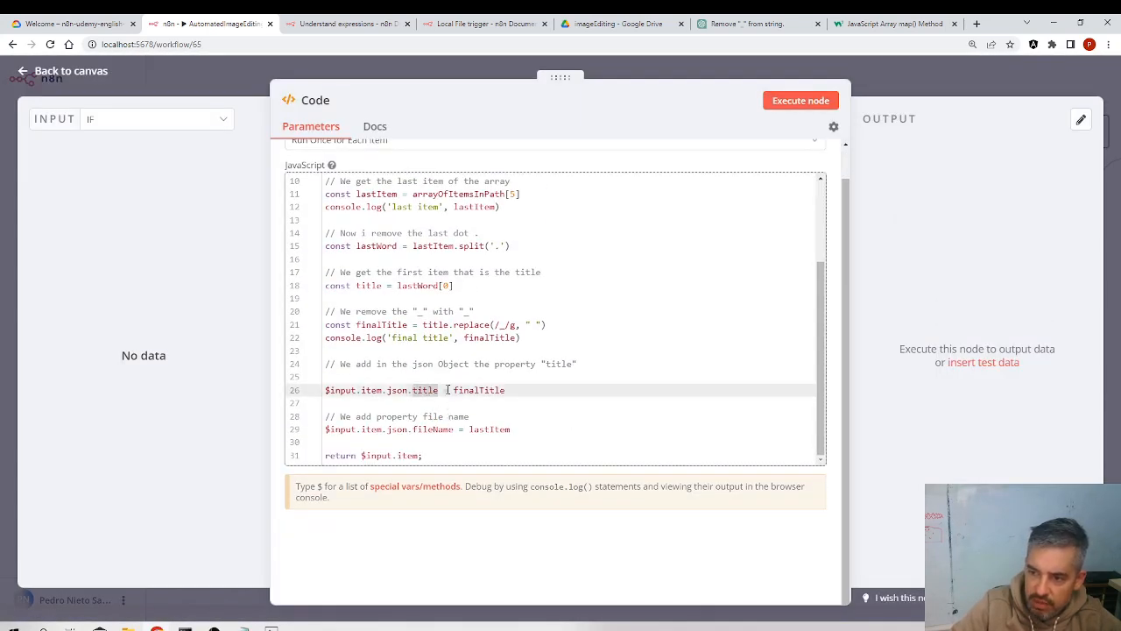
pyautogui.doubleClick(448, 430)
pyautogui.moveTo(452, 457); pyautogui.dragTo(318, 184)
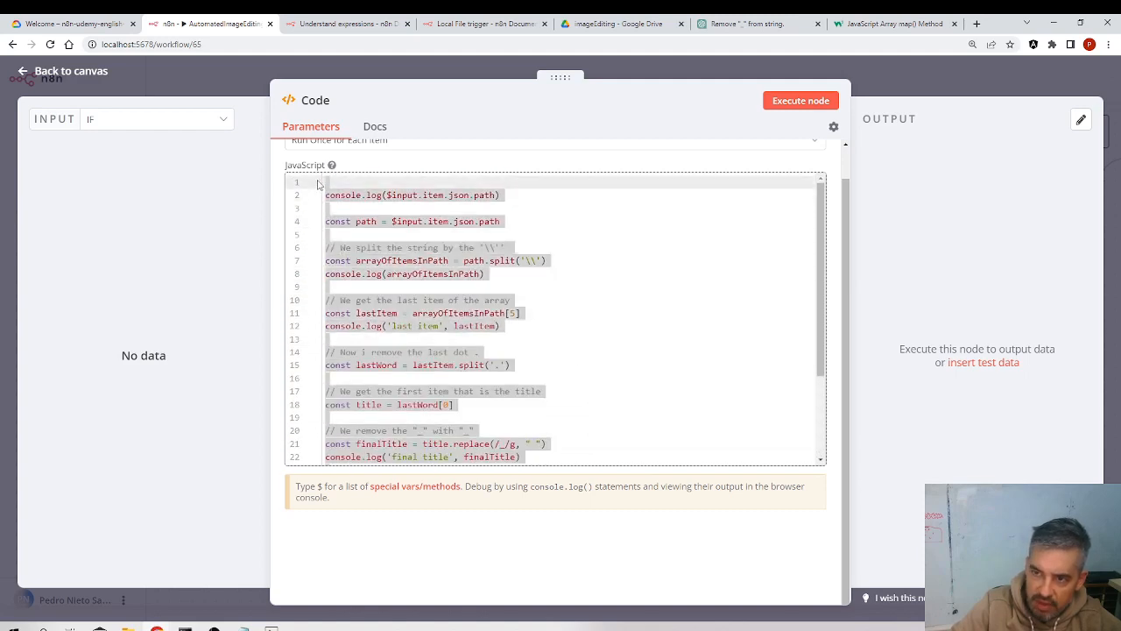
pyautogui.click(155, 90)
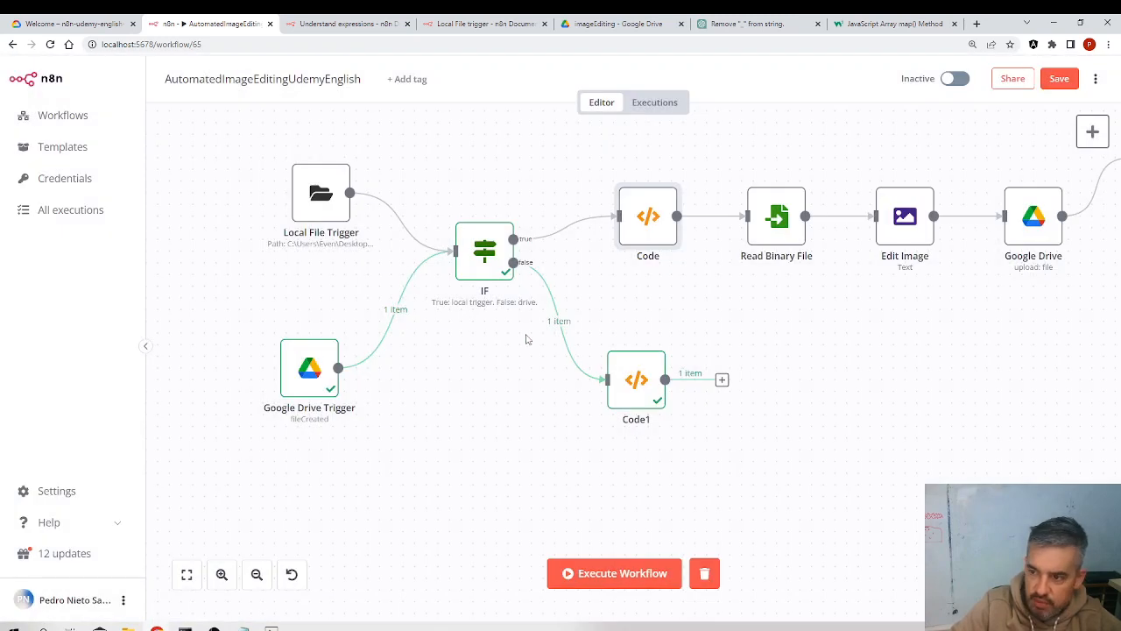
# Set the Code1 node to Run Once for Each Item and replace its sample field code with the copied script
pyautogui.doubleClick(620, 382)
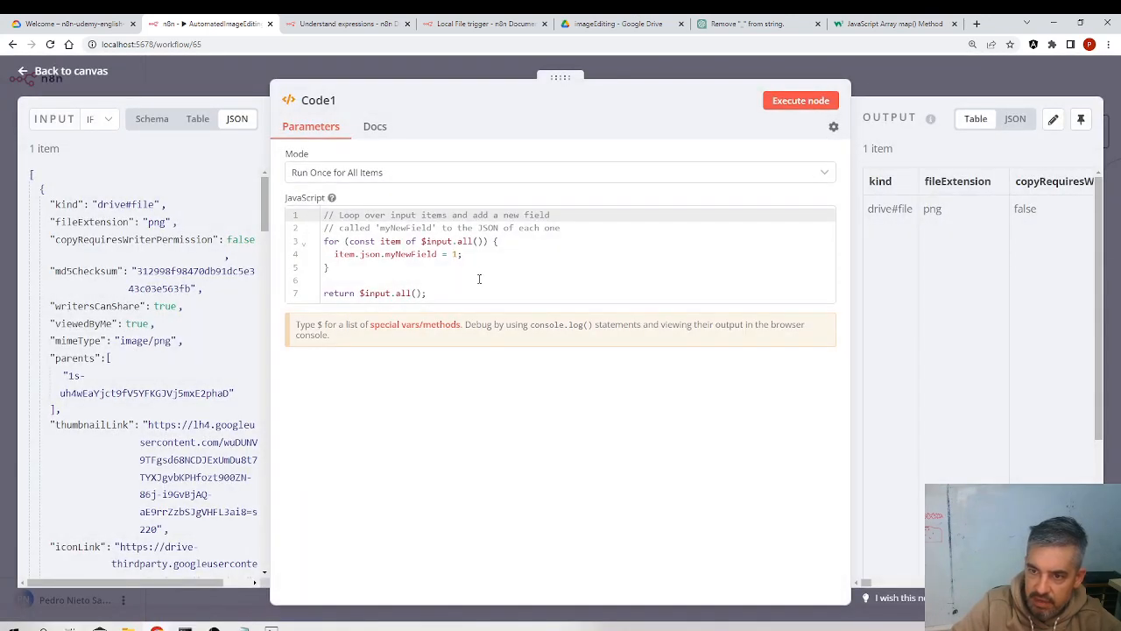
pyautogui.click(370, 172)
pyautogui.click(368, 244)
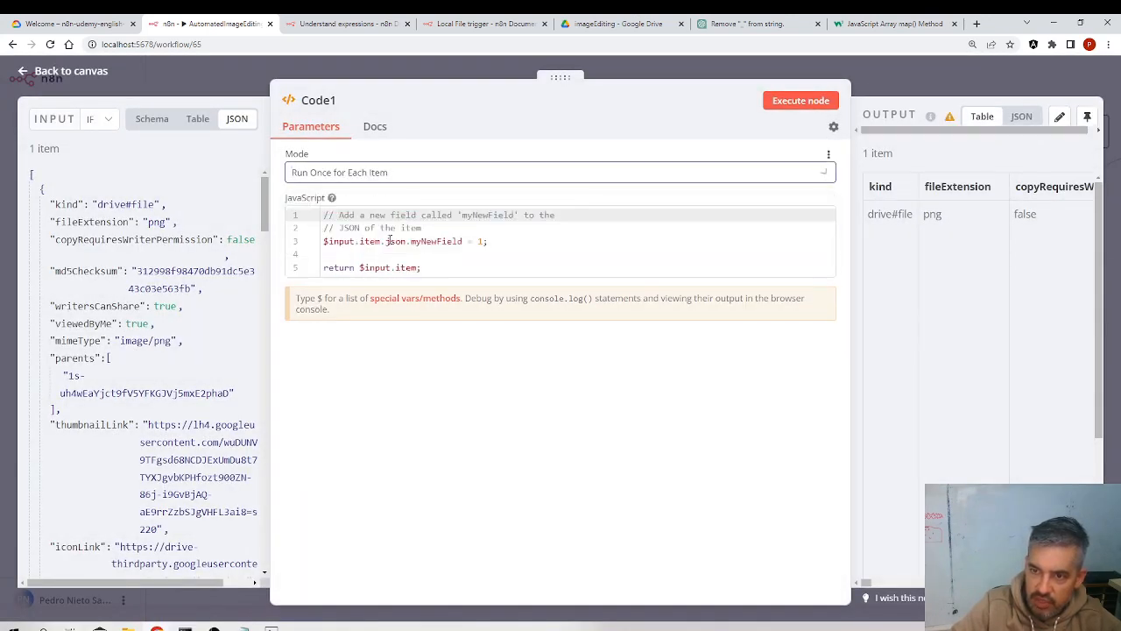
pyautogui.moveTo(522, 246); pyautogui.dragTo(322, 215)
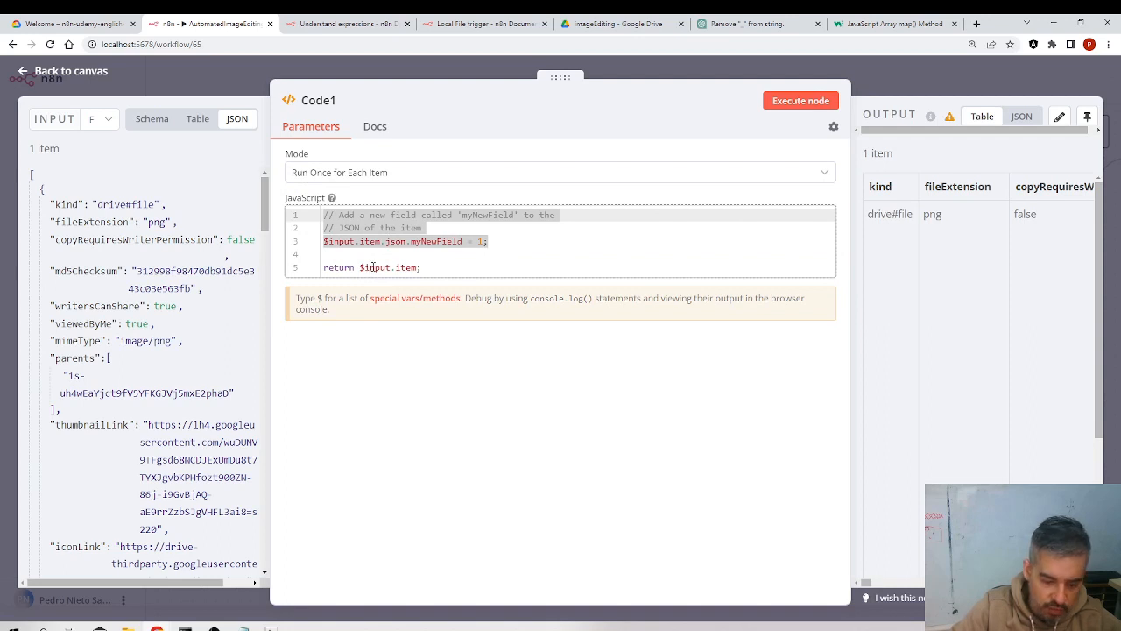
pyautogui.hotkey('ctrl', 'v')
pyautogui.scroll(-1, 453, 371)
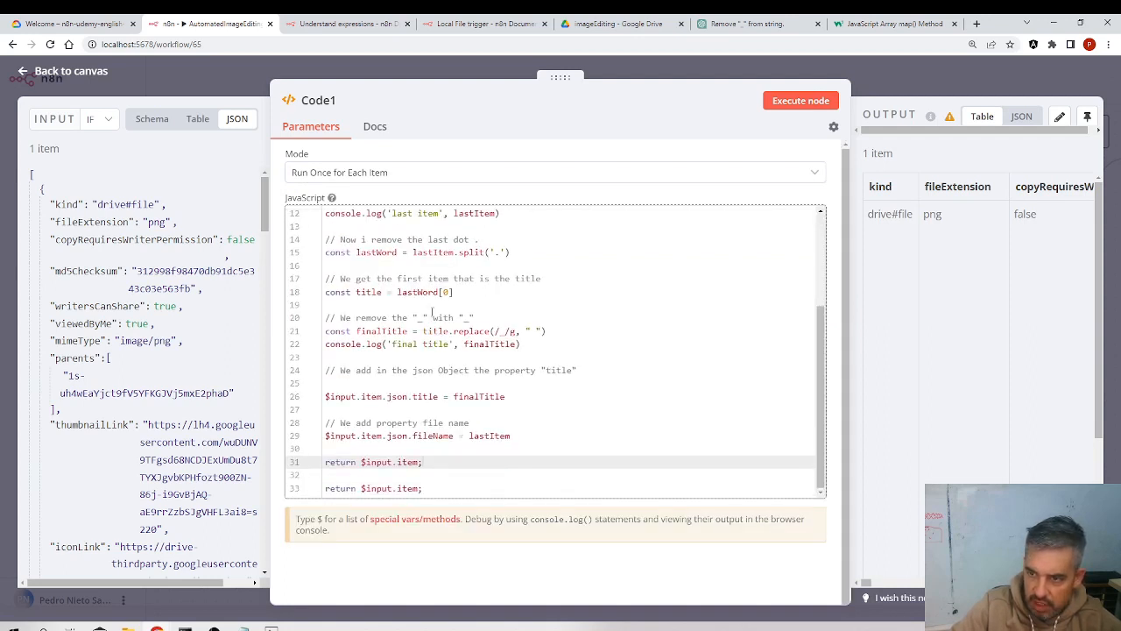
# Delete the console.log($input.item.json.path) line at the start of the Code1 script
pyautogui.scroll(5, 432, 312)
pyautogui.moveTo(514, 226); pyautogui.dragTo(294, 226)
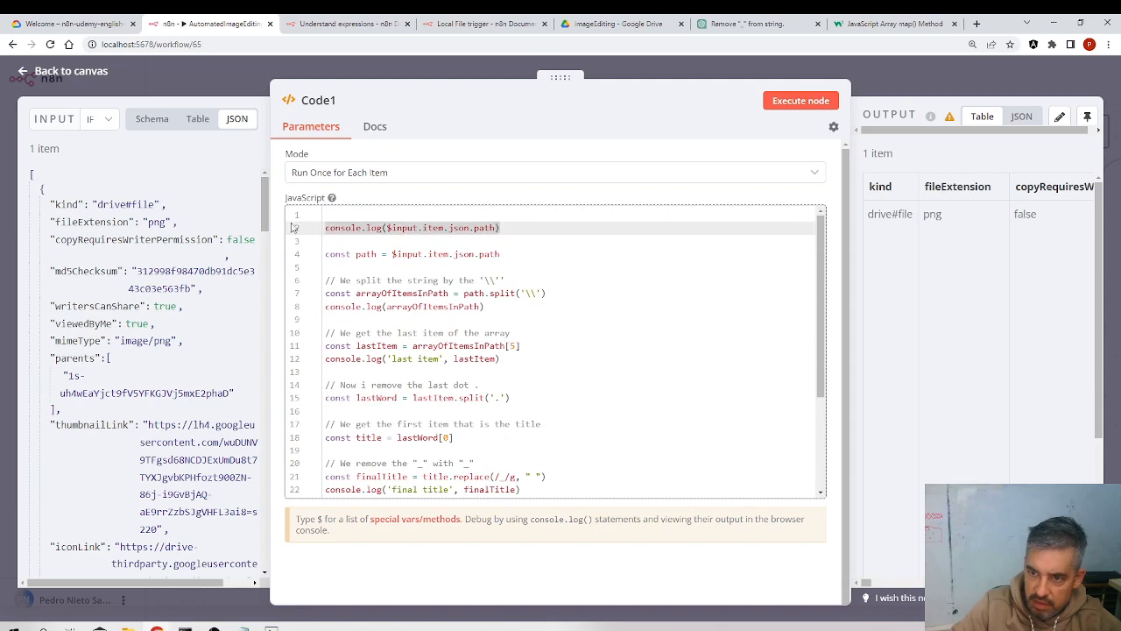
pyautogui.press('BackSpace')
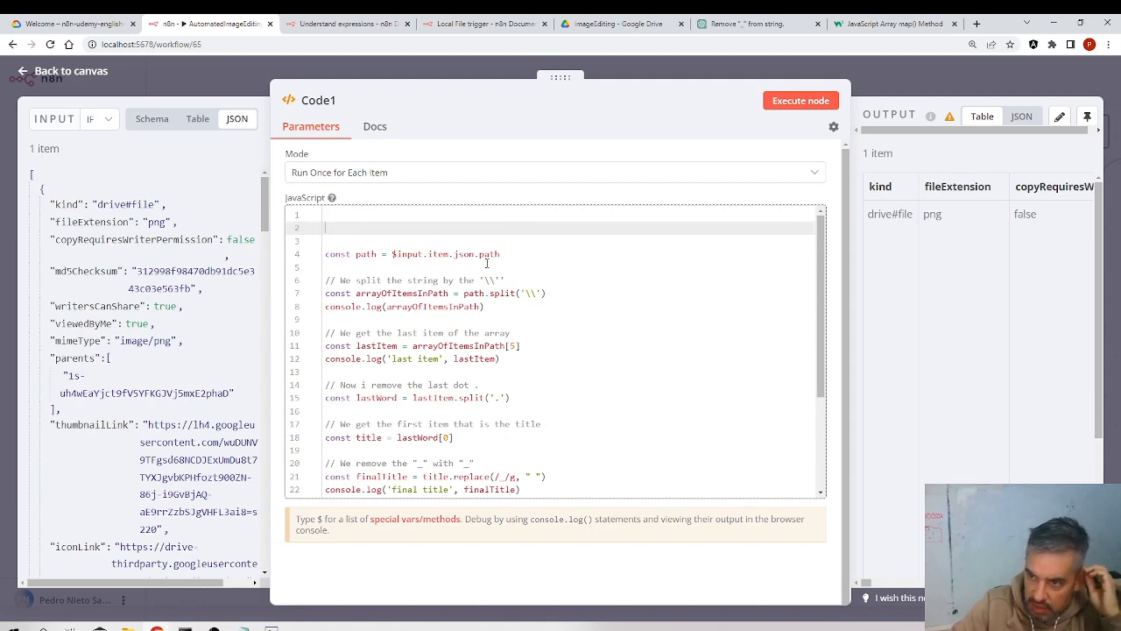
# Find the file name property in the input JSON and make the path constant read $input.item.json.name
pyautogui.doubleClick(488, 255)
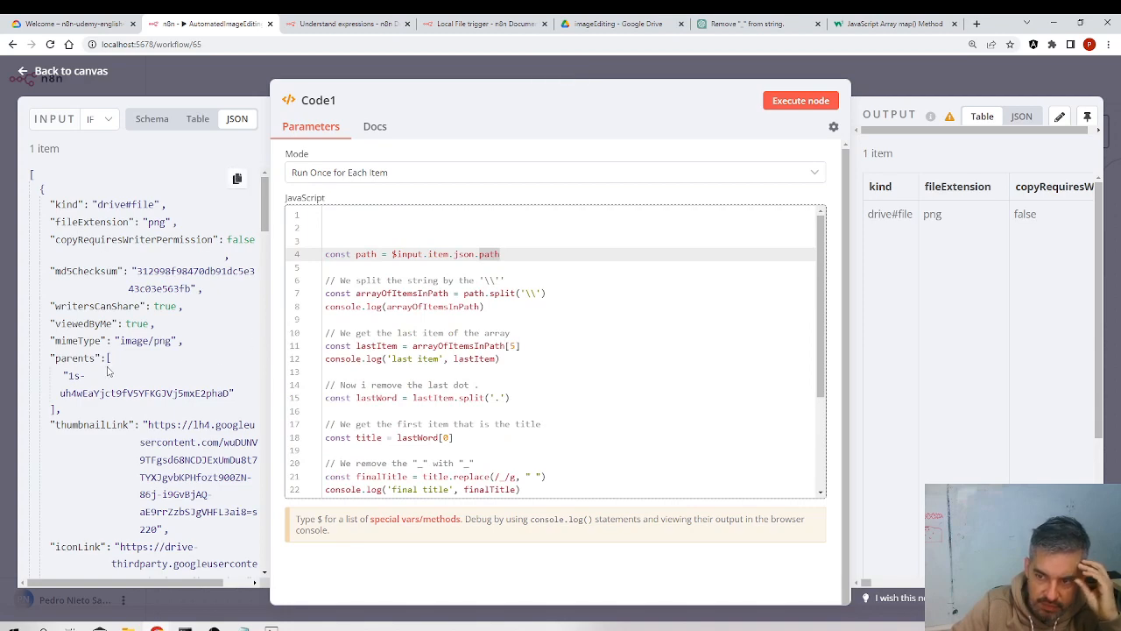
pyautogui.scroll(-3, 112, 366)
pyautogui.scroll(-6, 139, 375)
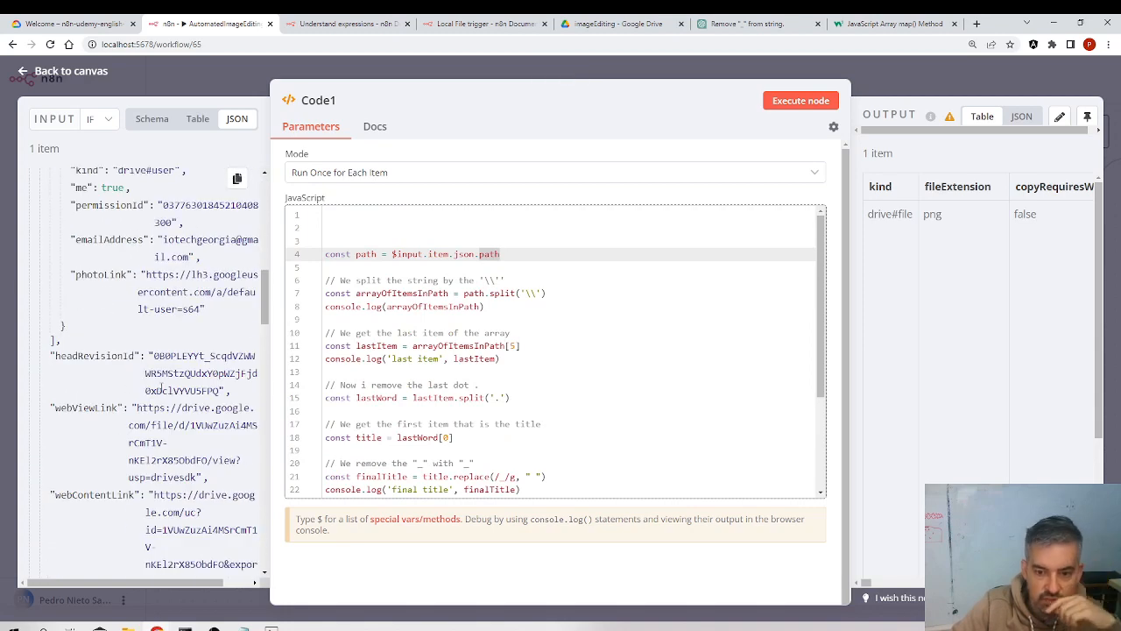
pyautogui.scroll(-3, 166, 391)
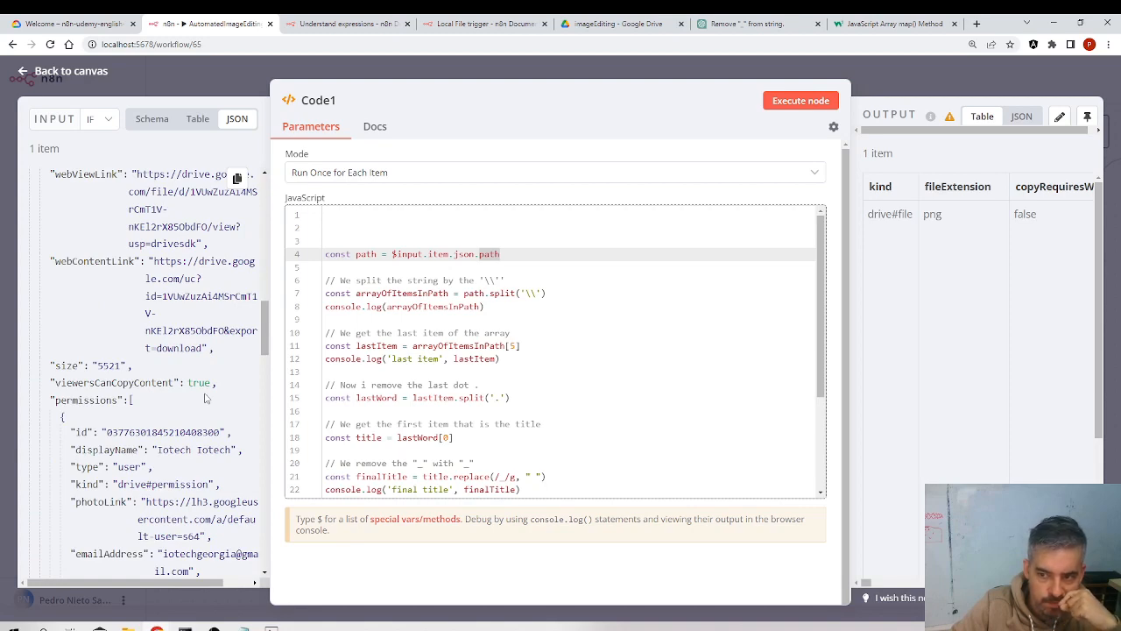
pyautogui.scroll(-2, 511, 388)
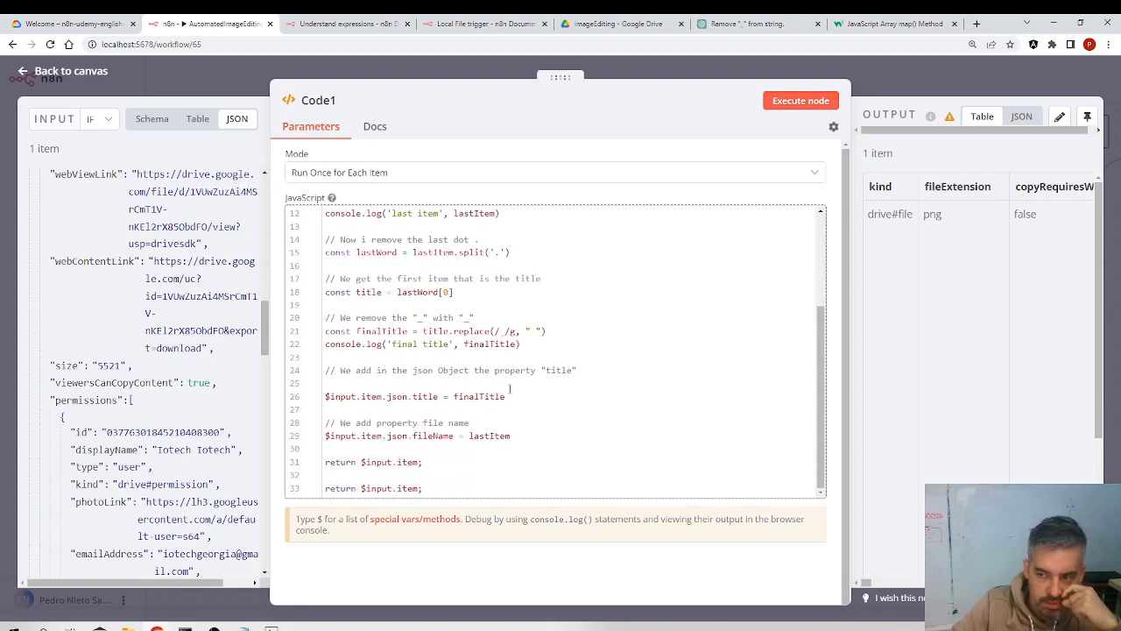
pyautogui.scroll(-5, 201, 405)
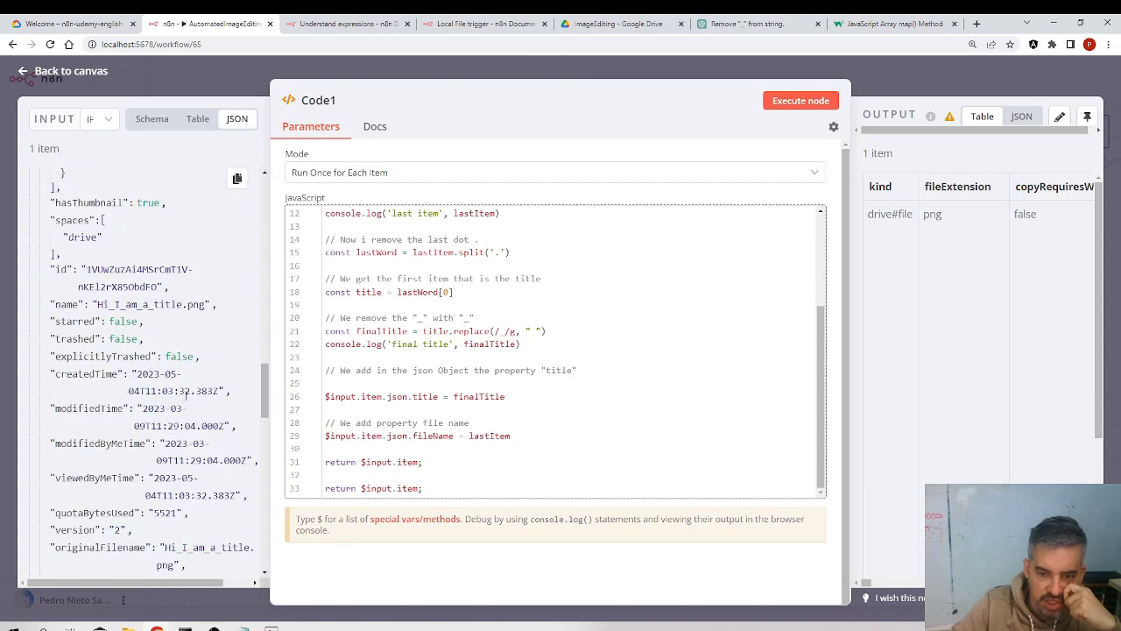
pyautogui.scroll(1, 338, 309)
pyautogui.scroll(2, 338, 308)
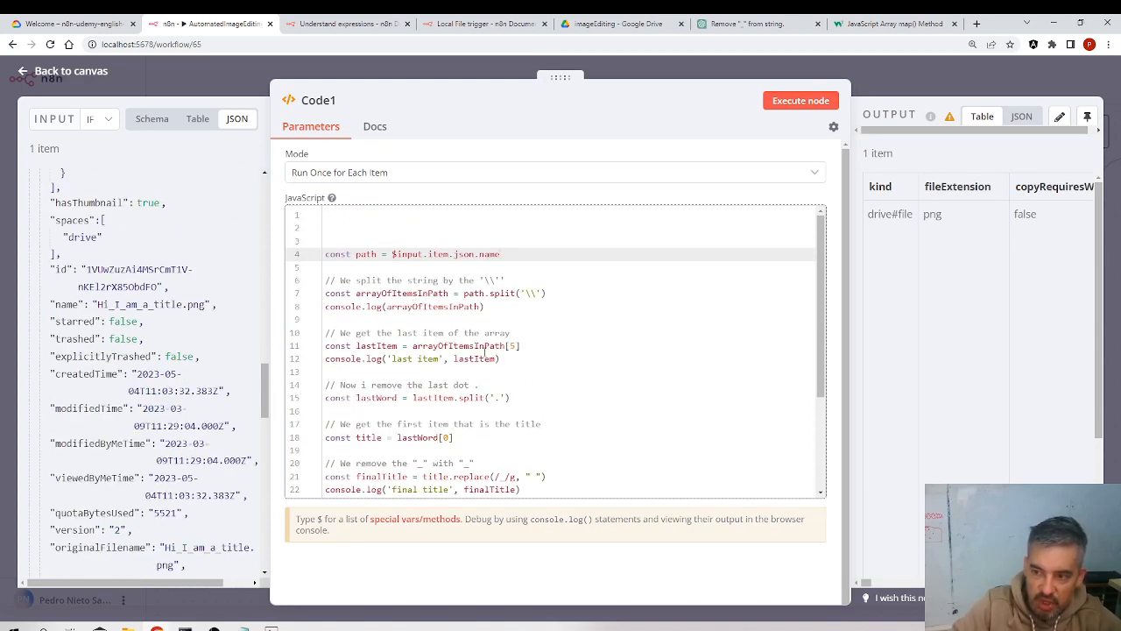
# Examine the remaining properties of the Google Drive file in Code1's input JSON, including its name and id
pyautogui.scroll(-8, 161, 467)
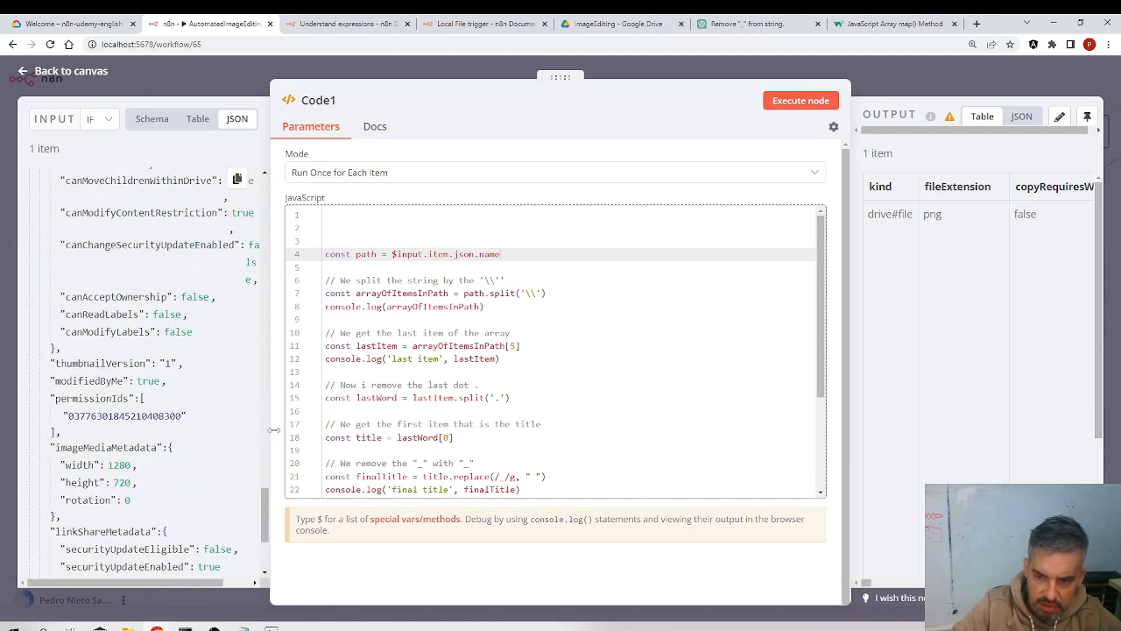
pyautogui.scroll(-3, 143, 482)
pyautogui.scroll(10, 154, 469)
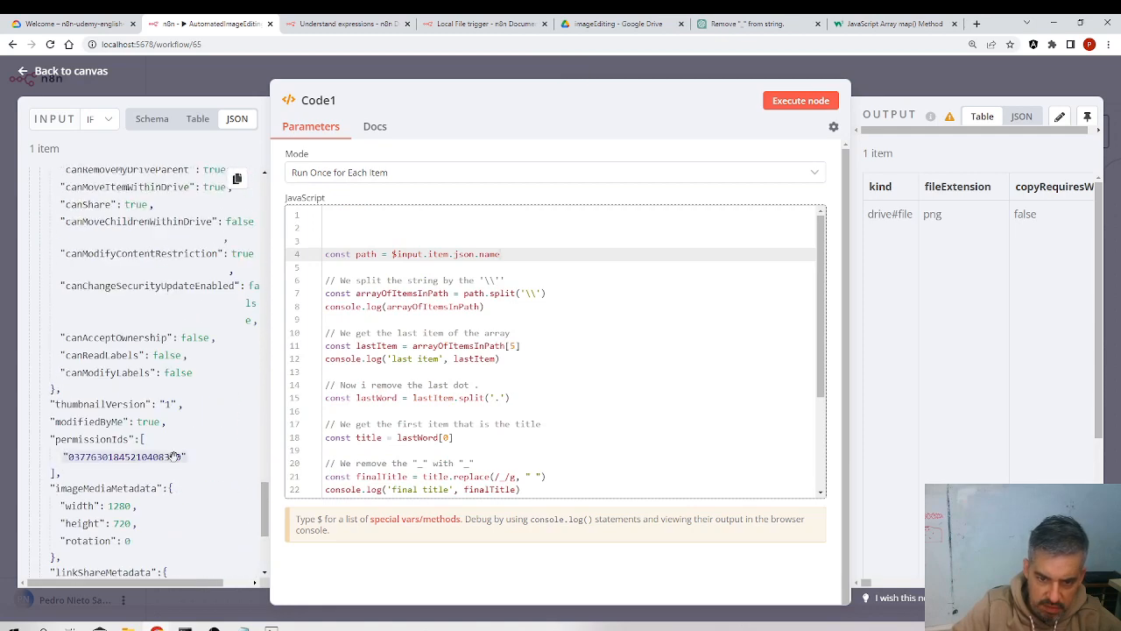
pyautogui.scroll(10, 171, 458)
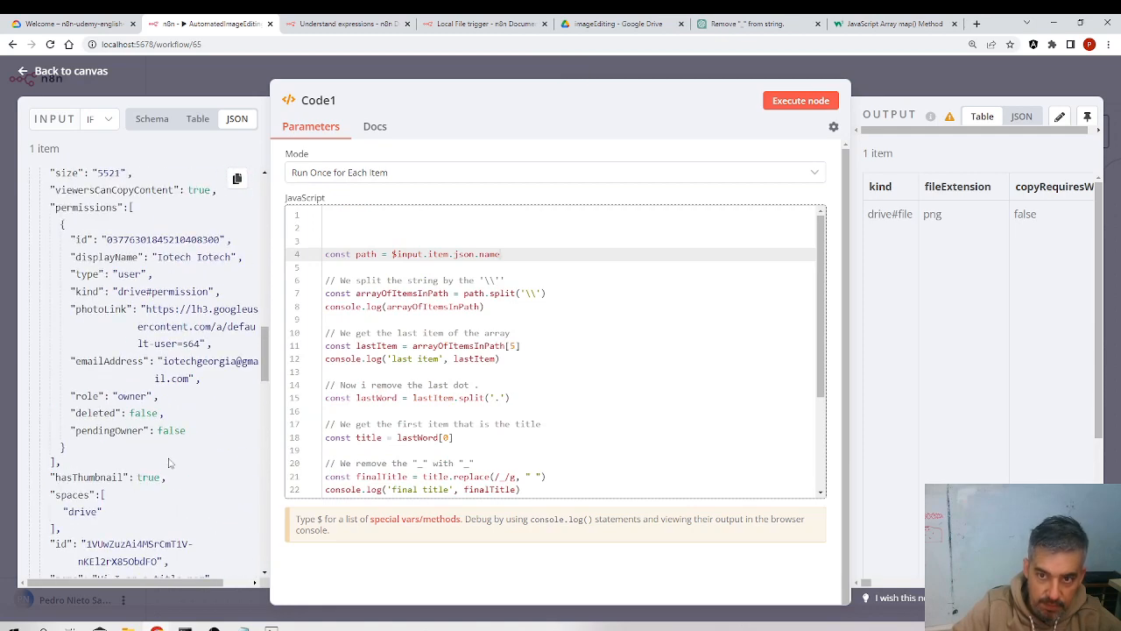
pyautogui.scroll(12, 174, 458)
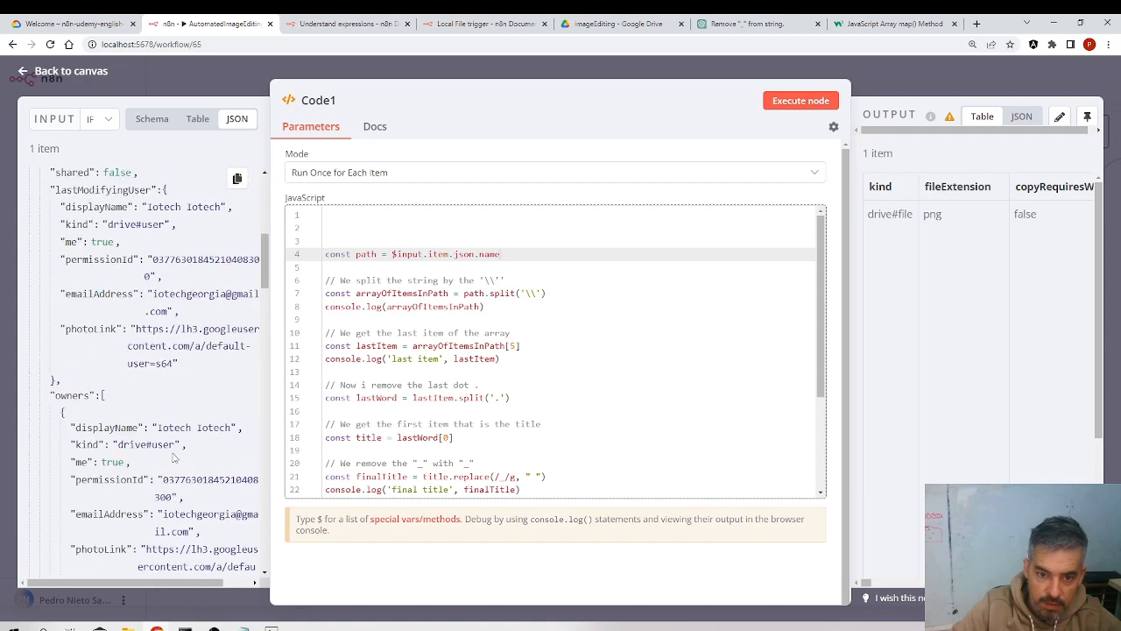
pyautogui.scroll(4, 174, 456)
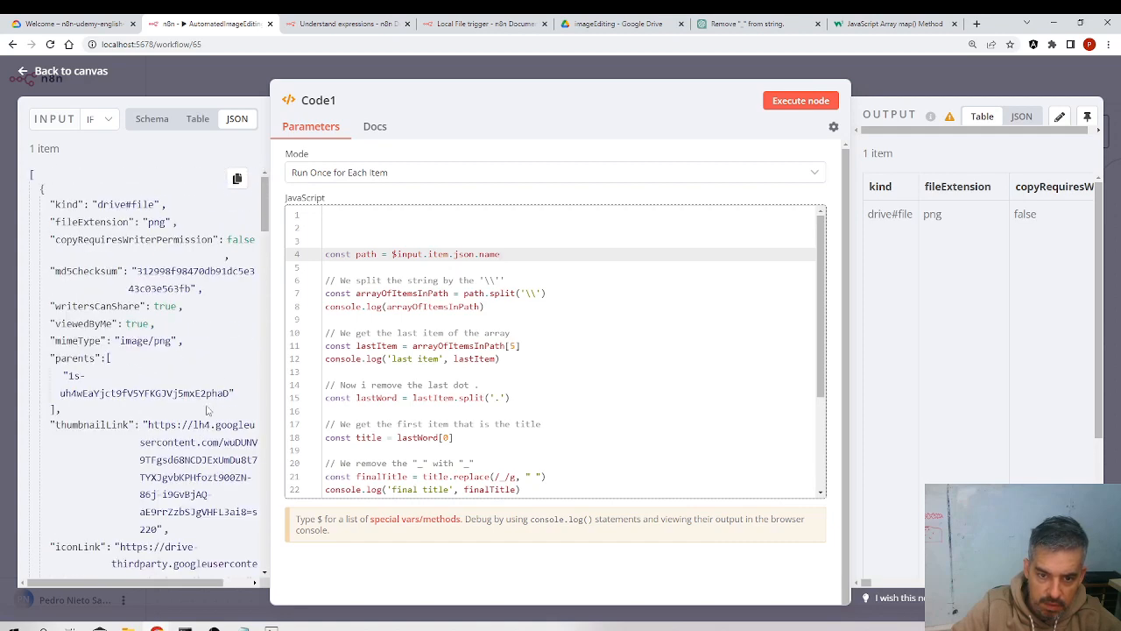
pyautogui.moveTo(264, 206); pyautogui.dragTo(252, 375)
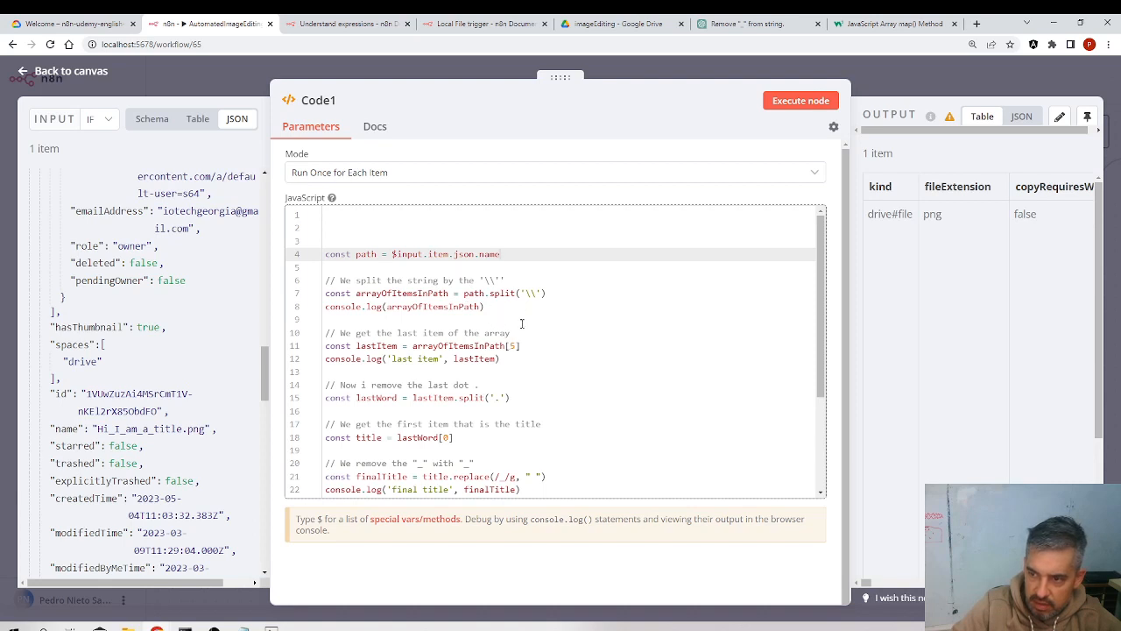
# Delete the code blocks that split the path by backslashes and take the last array item
pyautogui.moveTo(511, 309); pyautogui.dragTo(326, 279)
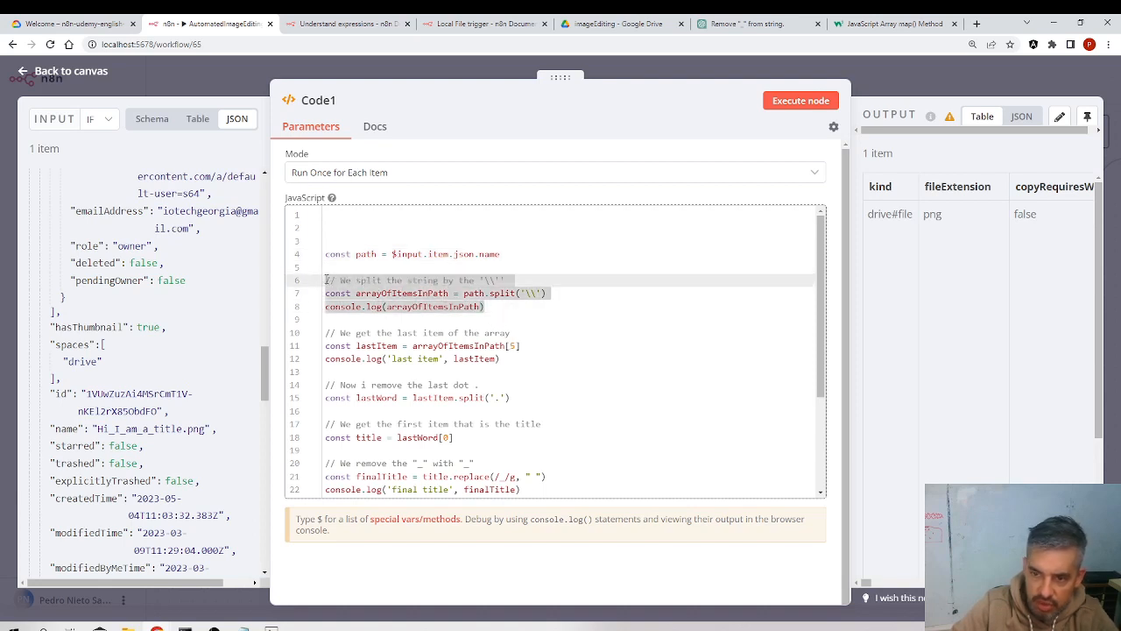
pyautogui.press('BackSpace')
pyautogui.moveTo(531, 333); pyautogui.dragTo(326, 280)
pyautogui.press('BackSpace')
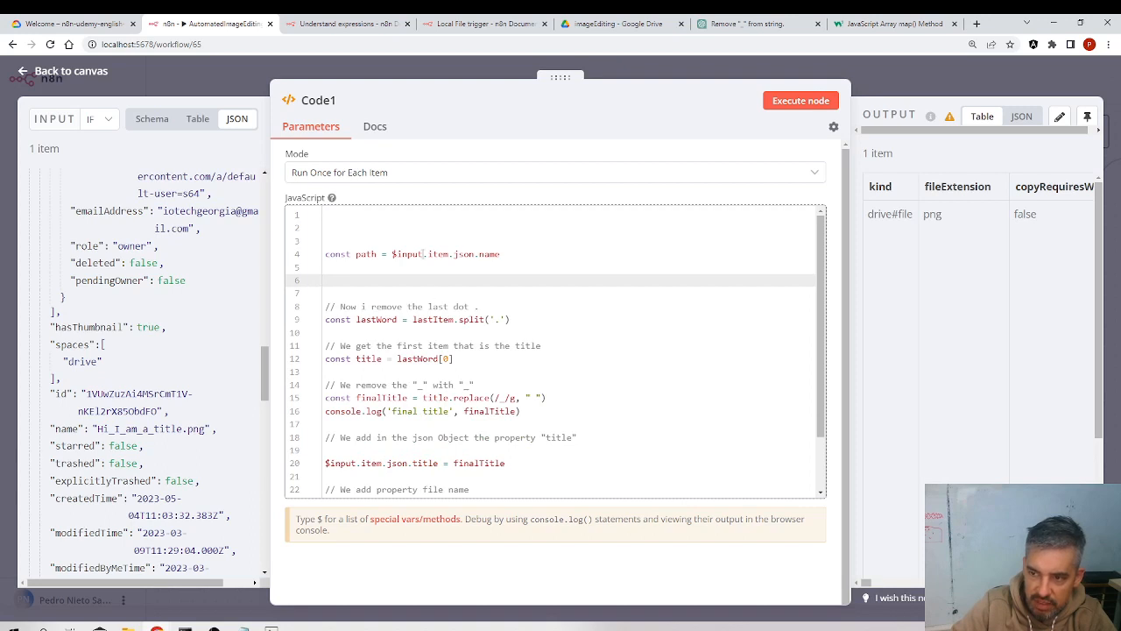
# Rename the path constant to lastItem so it matches the variable used in the dot split
pyautogui.doubleClick(434, 319)
pyautogui.hotkey('ctrl', 'c')
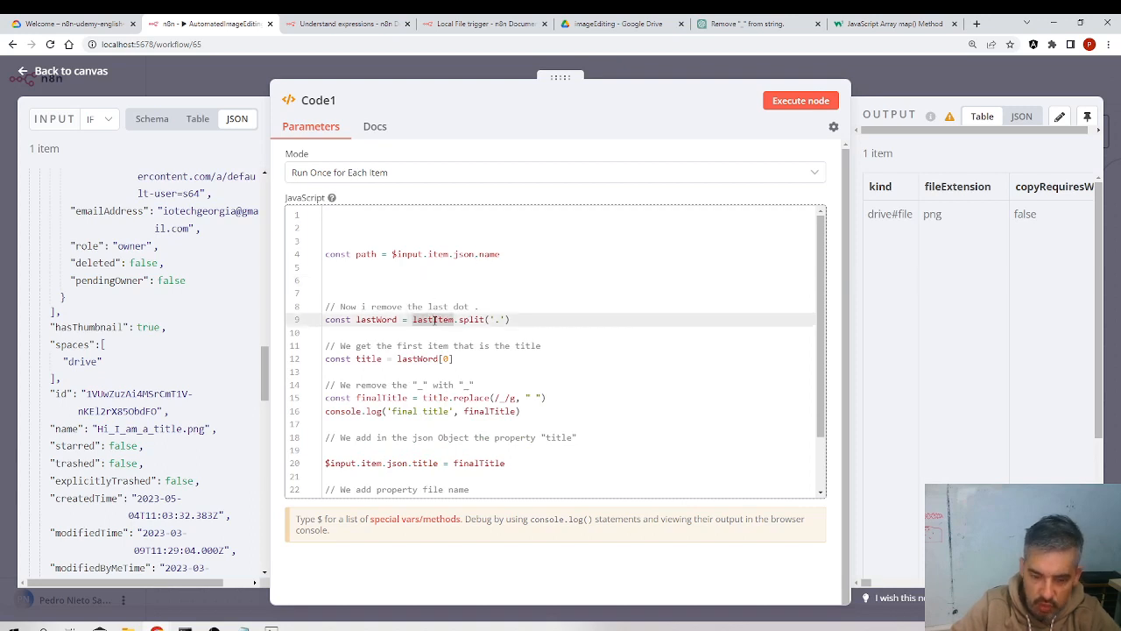
pyautogui.doubleClick(365, 254)
pyautogui.hotkey('ctrl', 'v')
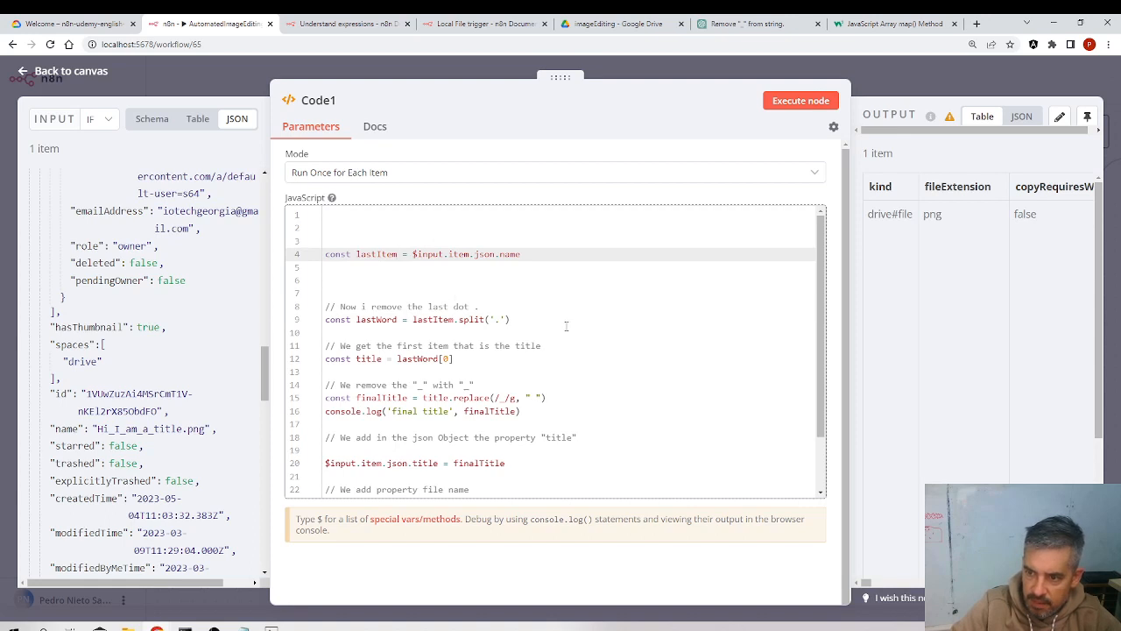
# Execute the Code1 node and check the title property at the end of its JSON output
pyautogui.click(801, 101)
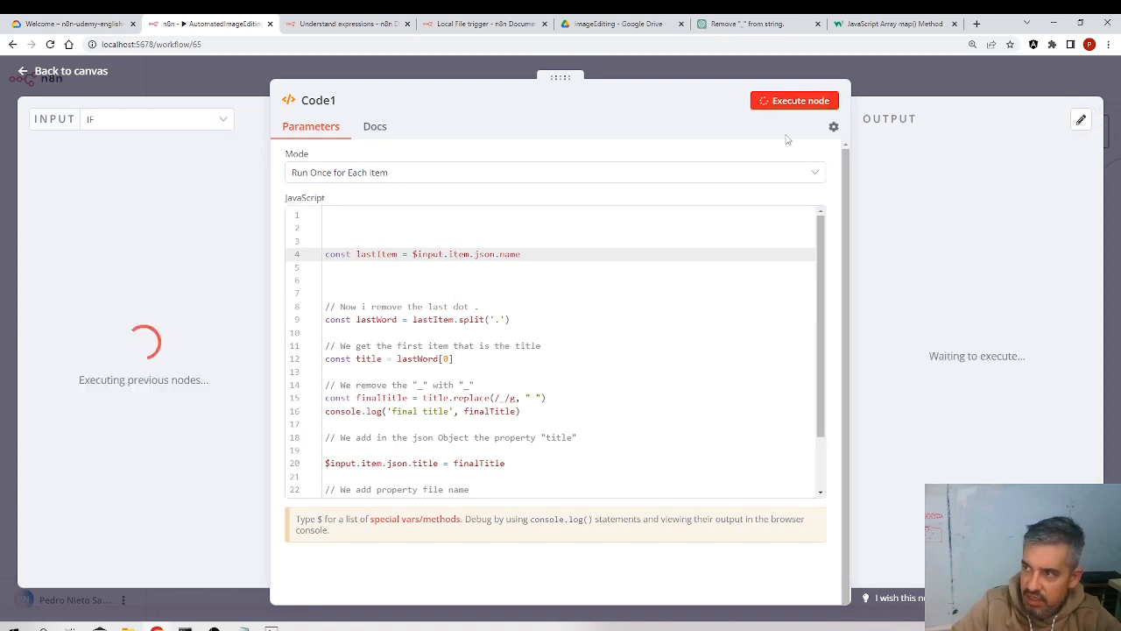
pyautogui.scroll(-2, 521, 421)
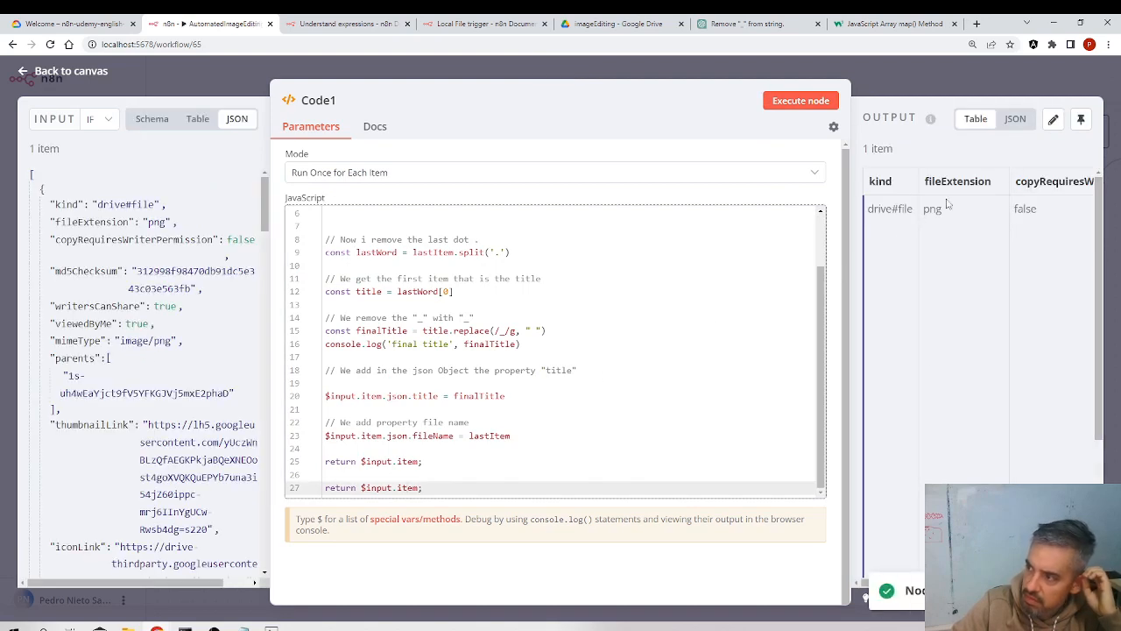
pyautogui.click(1019, 120)
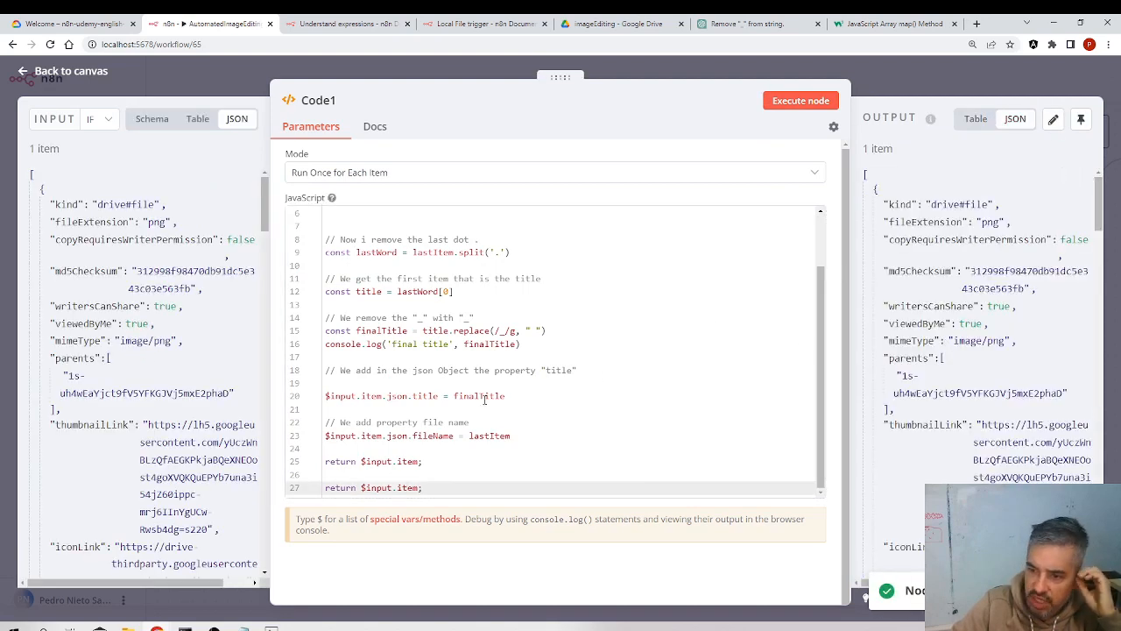
pyautogui.scroll(-10, 974, 419)
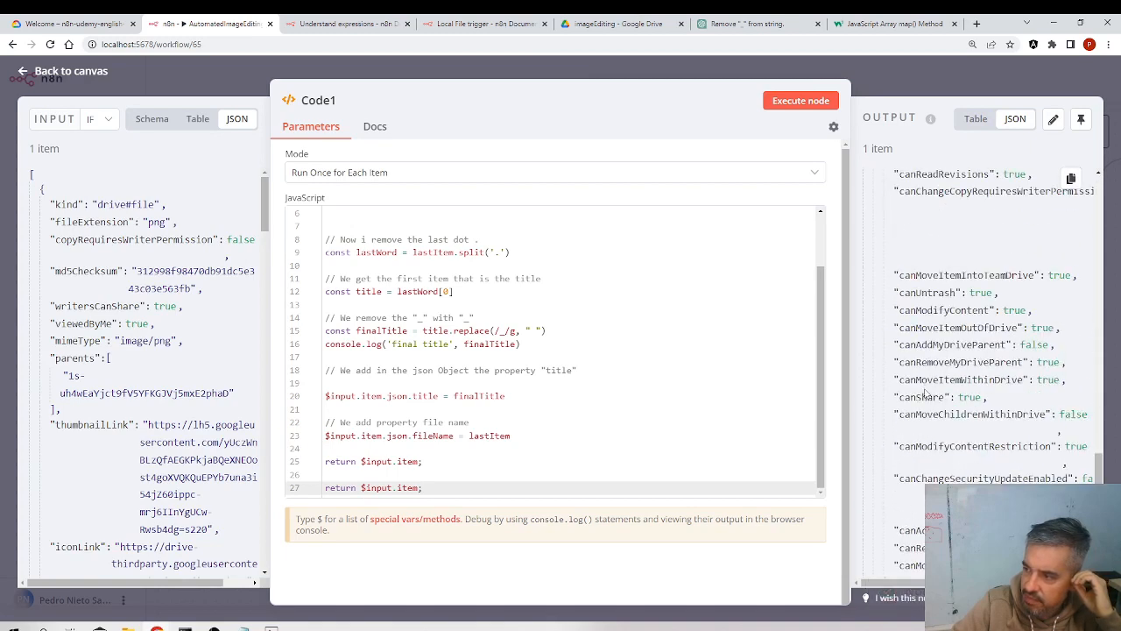
pyautogui.scroll(-5, 955, 433)
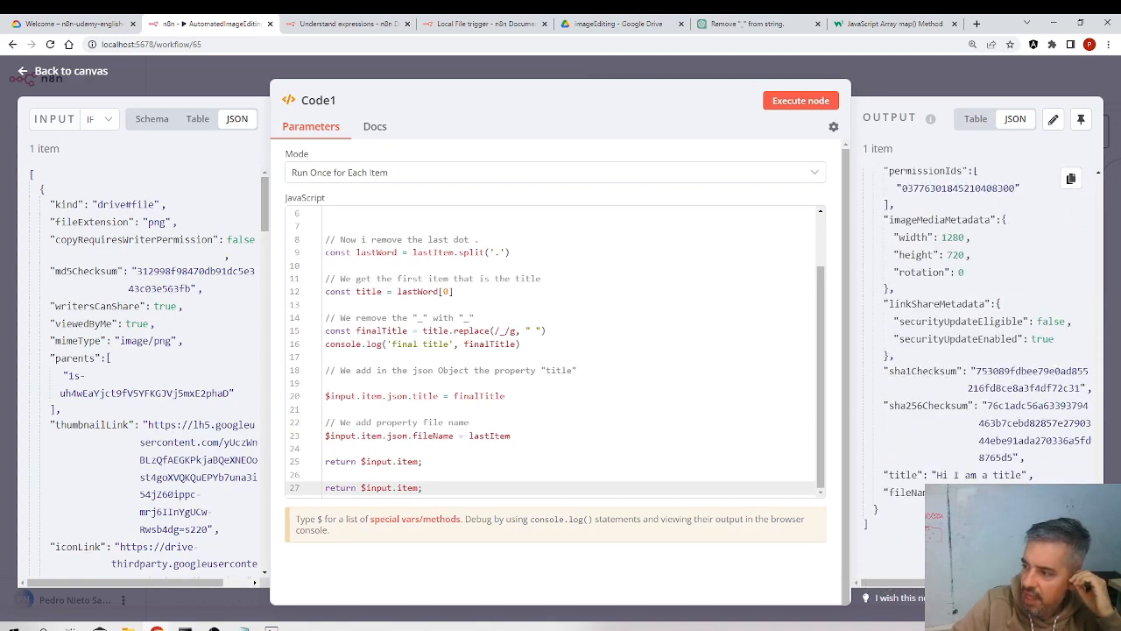
pyautogui.moveTo(1022, 474); pyautogui.dragTo(936, 475)
# Review the Code1 script against the name property in the input JSON and return to the canvas
pyautogui.scroll(3, 584, 329)
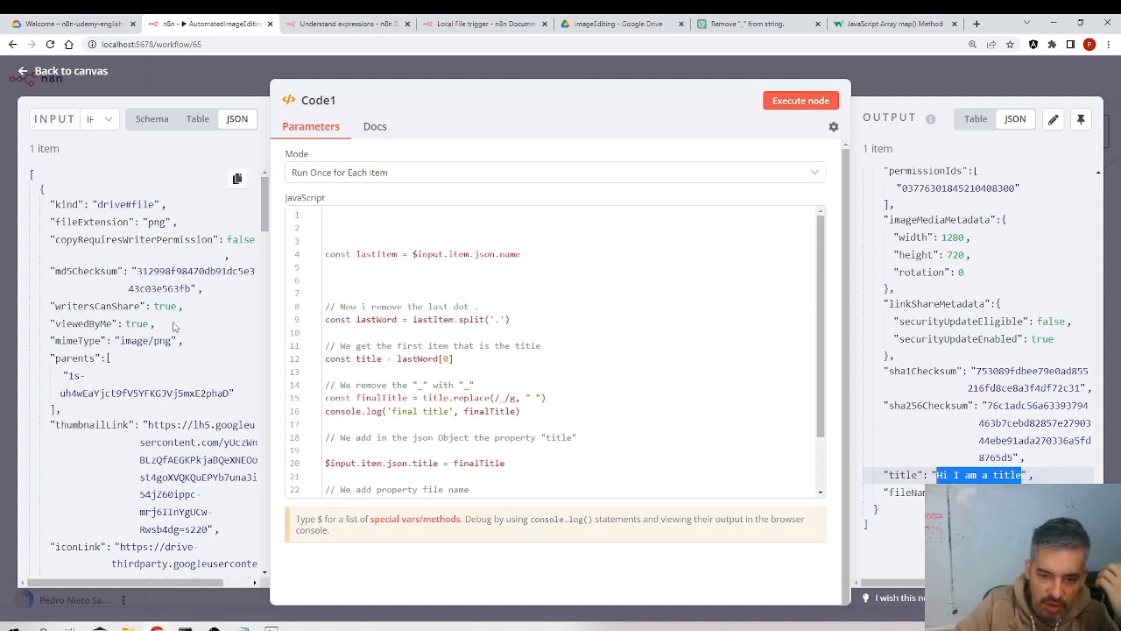
pyautogui.scroll(-10, 141, 441)
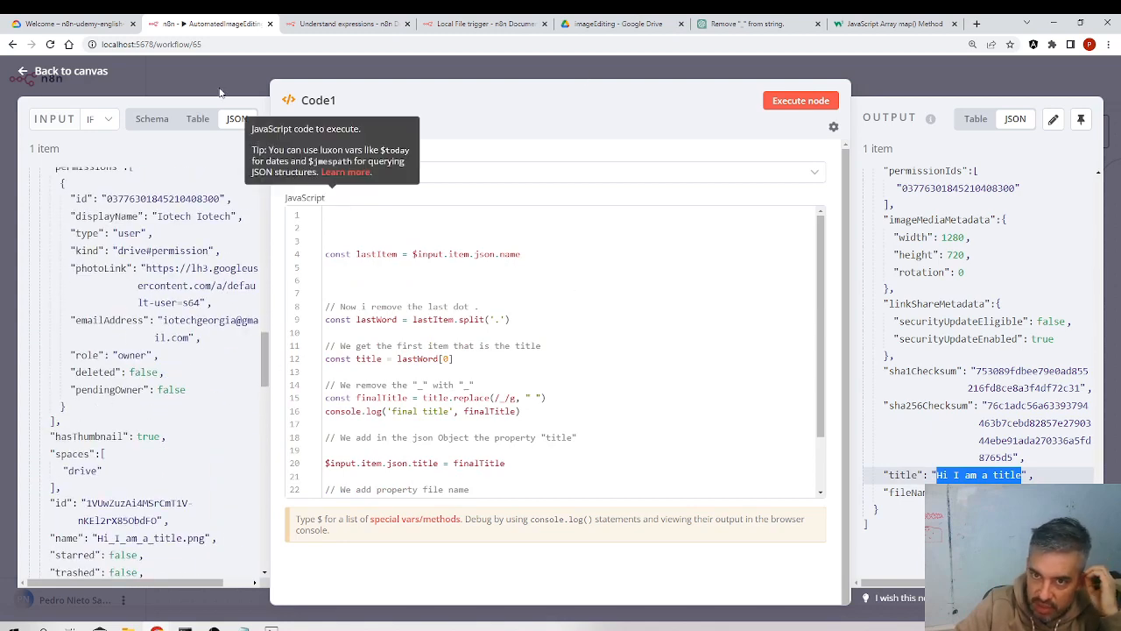
pyautogui.press('Escape')
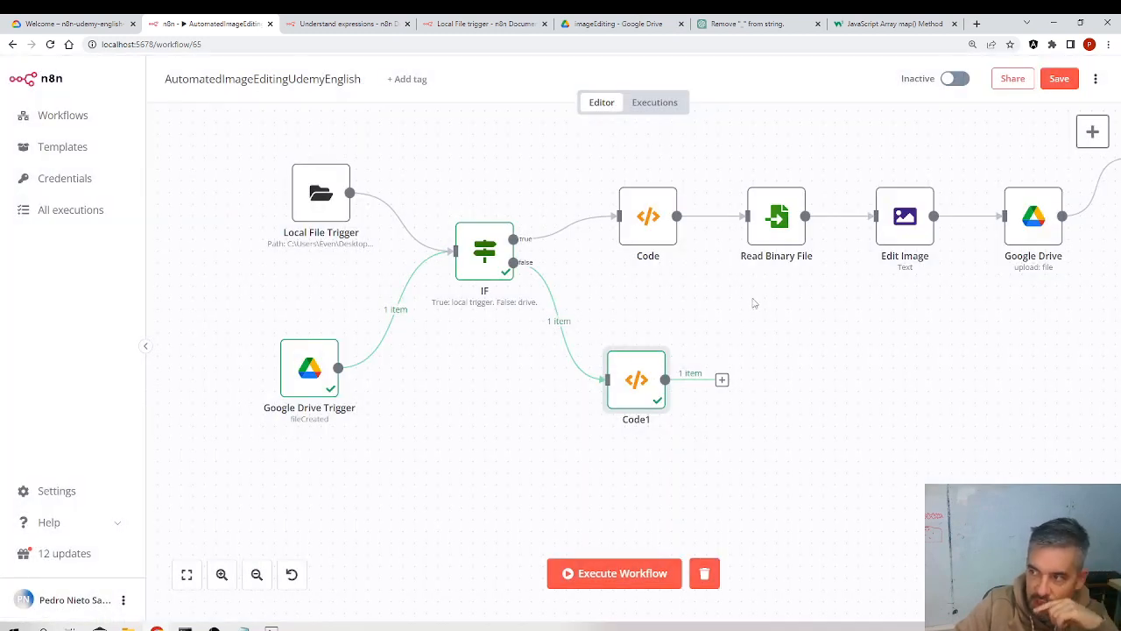
# Check the title and fileName properties at the end of the Code1 node's JSON output
pyautogui.doubleClick(634, 383)
pyautogui.click(1014, 120)
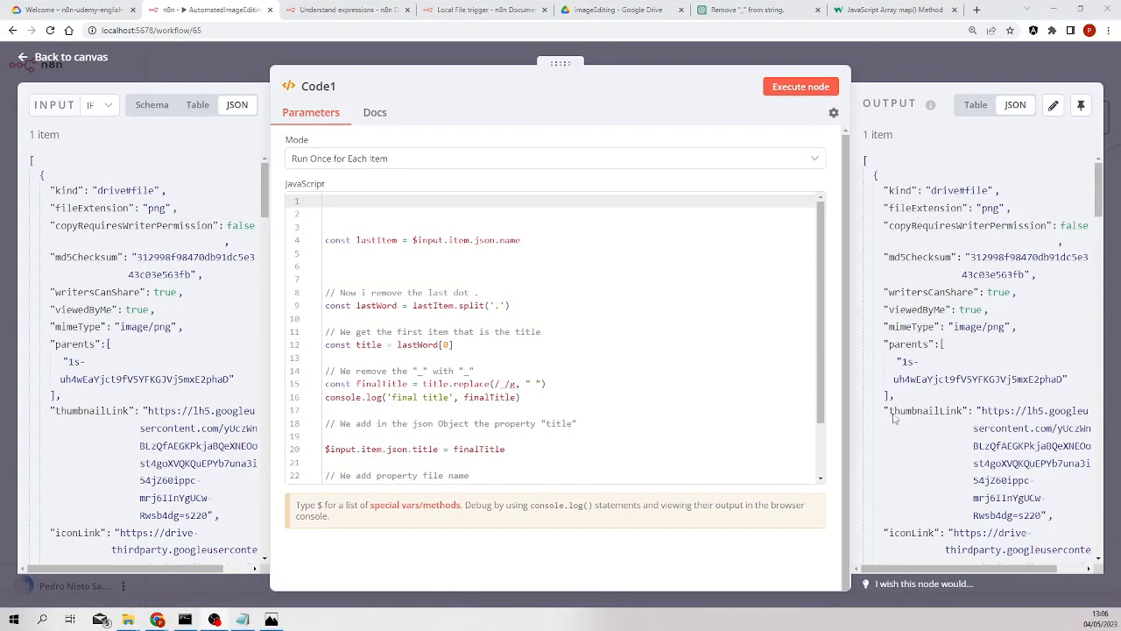
pyautogui.scroll(-15, 895, 418)
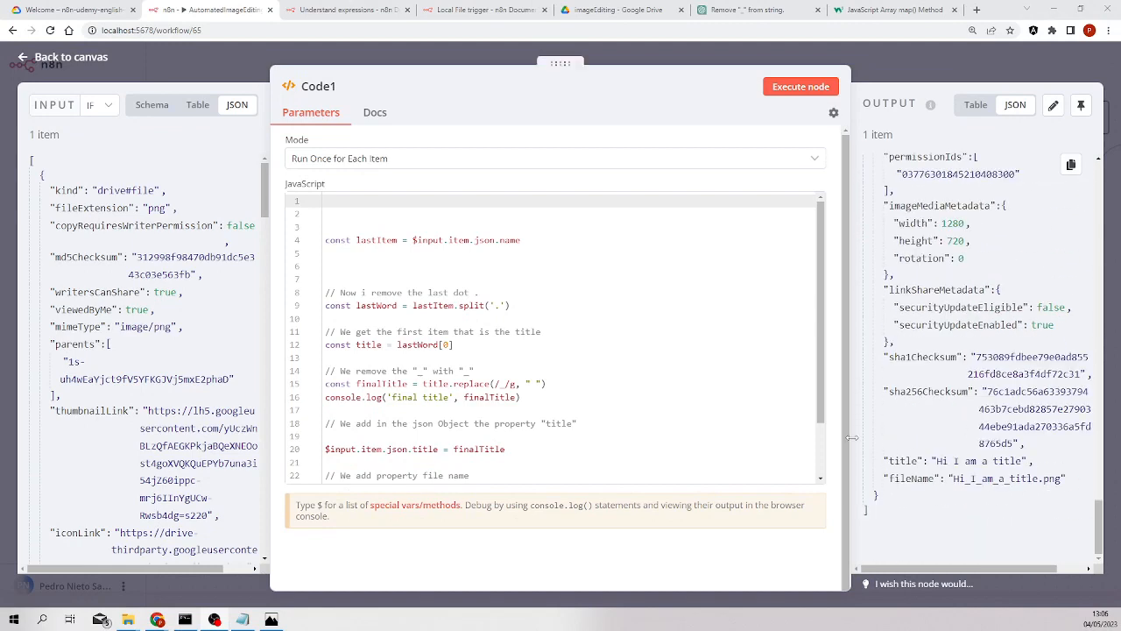
pyautogui.moveTo(1047, 458); pyautogui.dragTo(883, 461)
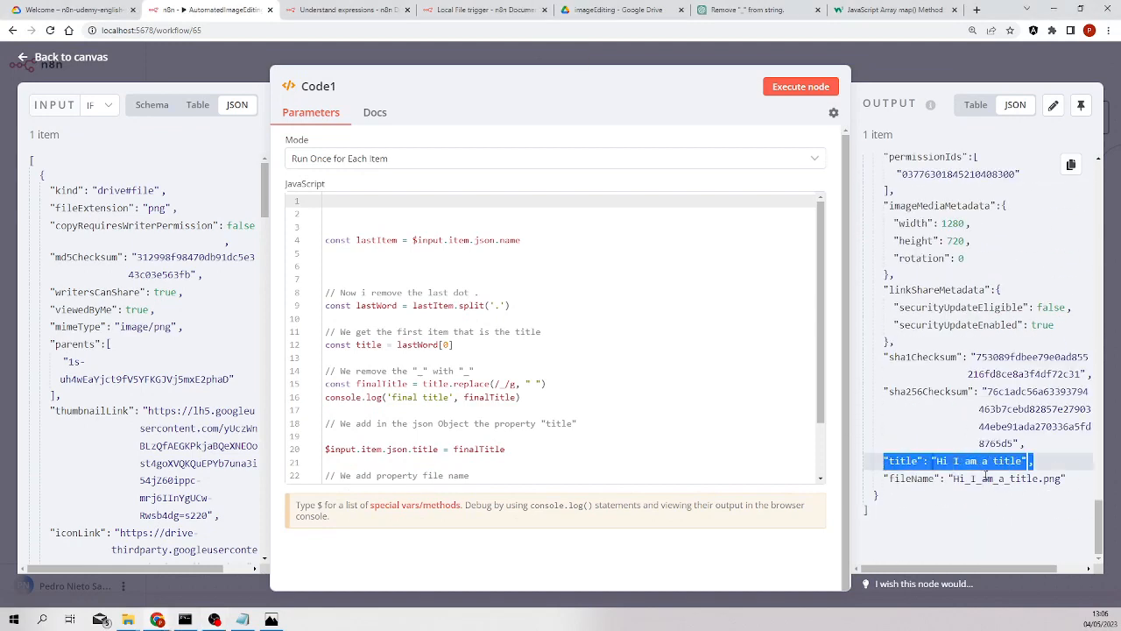
pyautogui.click(1078, 486)
# Delete the duplicate return statement at the end of the Code1 script and return to the canvas
pyautogui.scroll(-2, 407, 424)
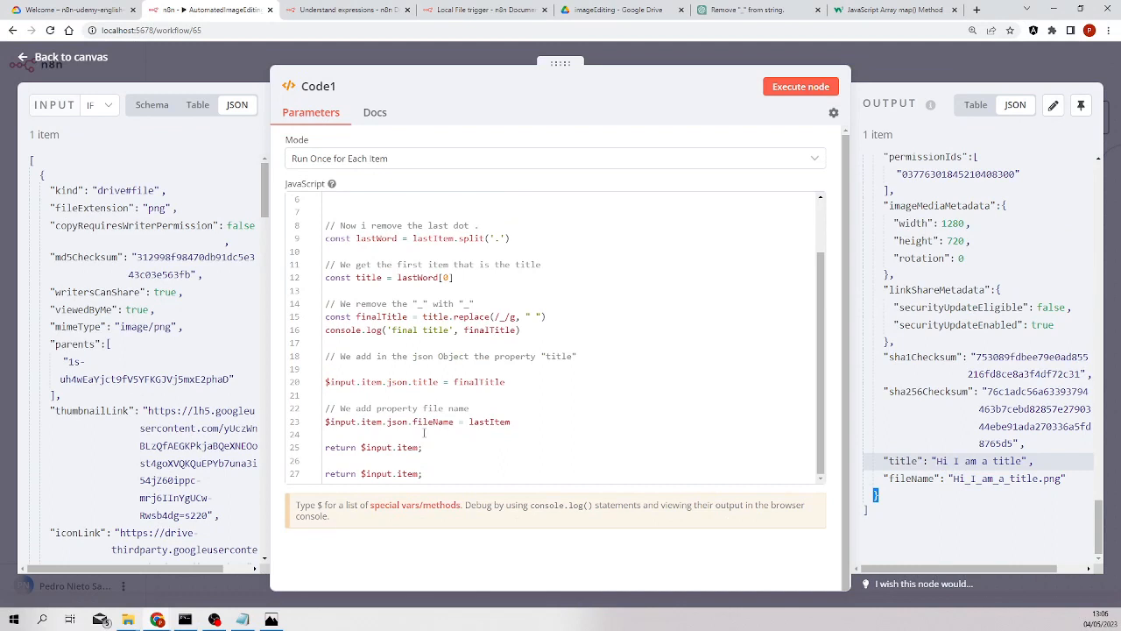
pyautogui.moveTo(425, 471); pyautogui.dragTo(431, 460)
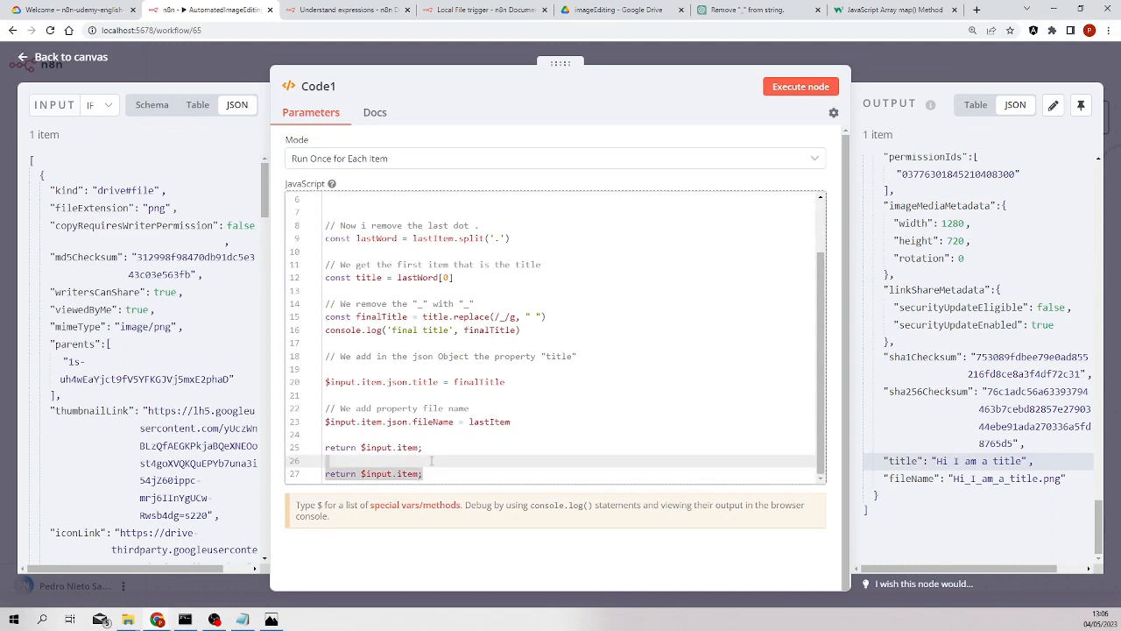
pyautogui.press('BackSpace')
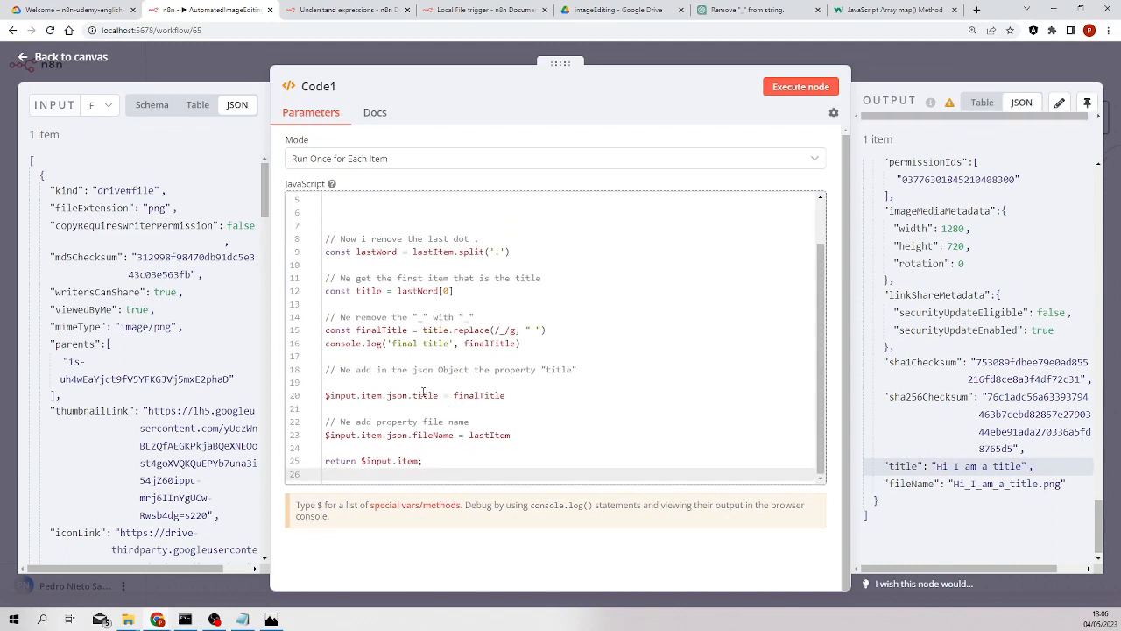
pyautogui.doubleClick(424, 395)
pyautogui.doubleClick(433, 435)
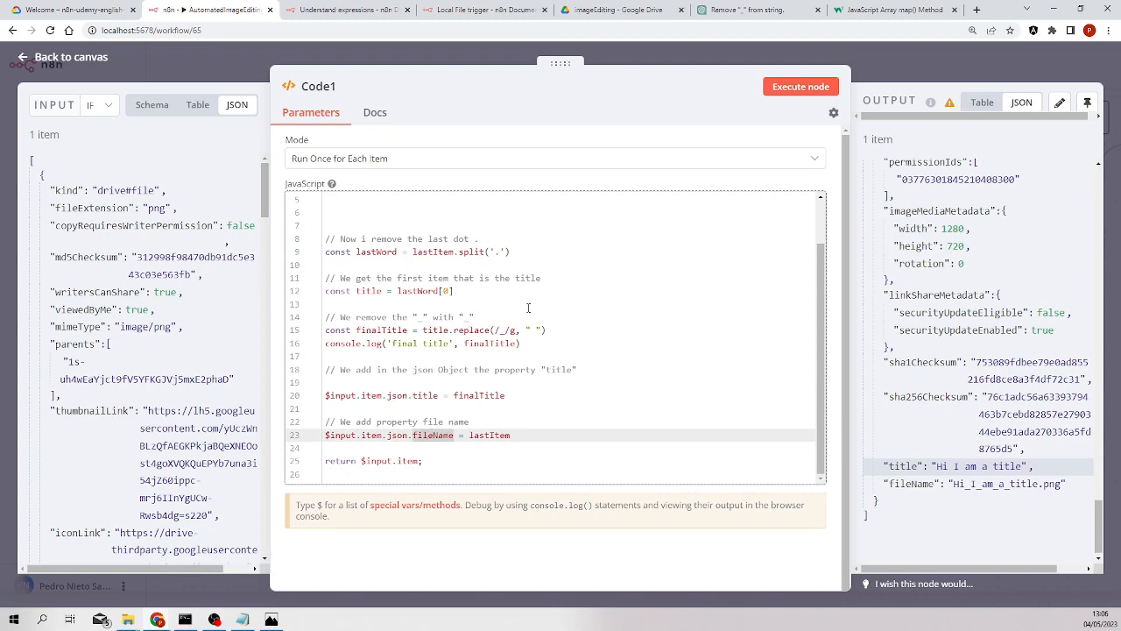
pyautogui.press('Escape')
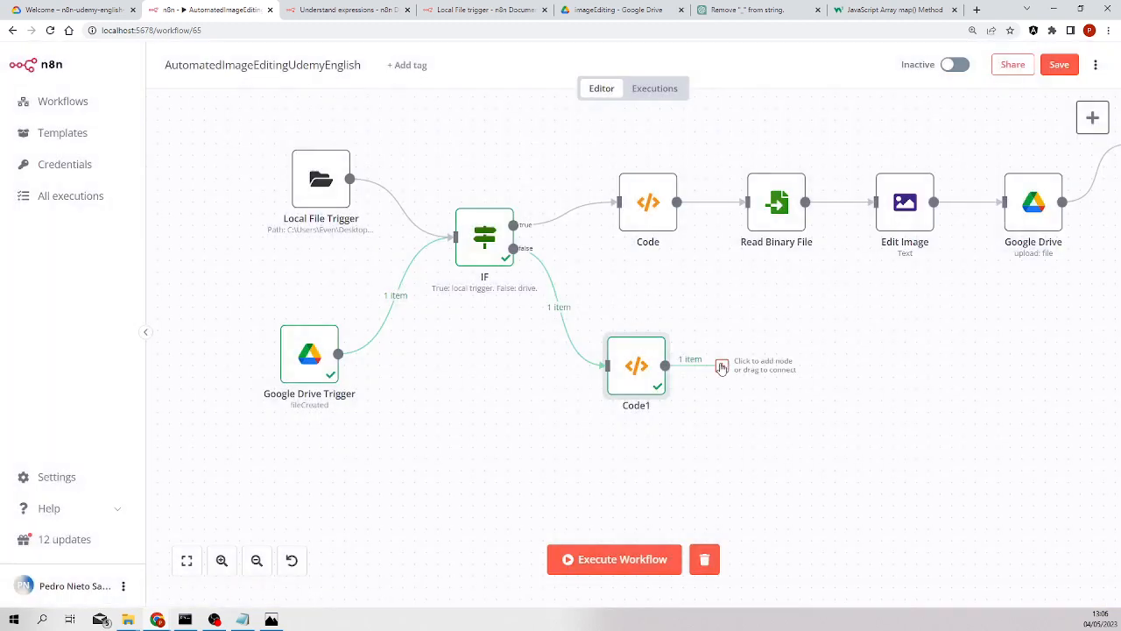
# Add a Google Drive node connected to the output of Code1
pyautogui.doubleClick(784, 220)
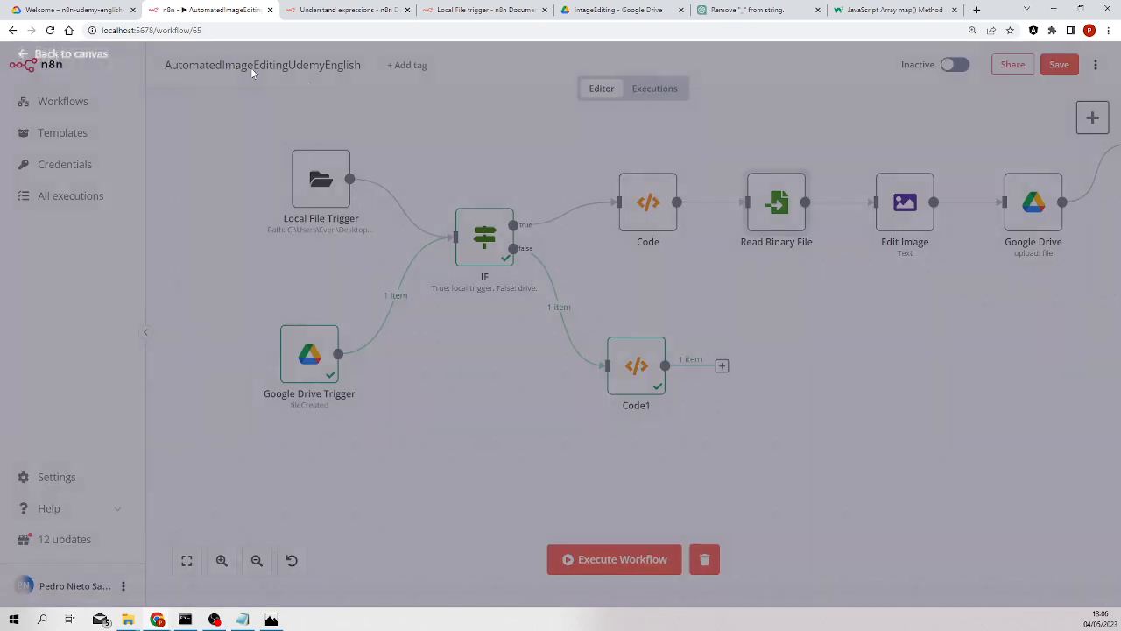
pyautogui.click(103, 59)
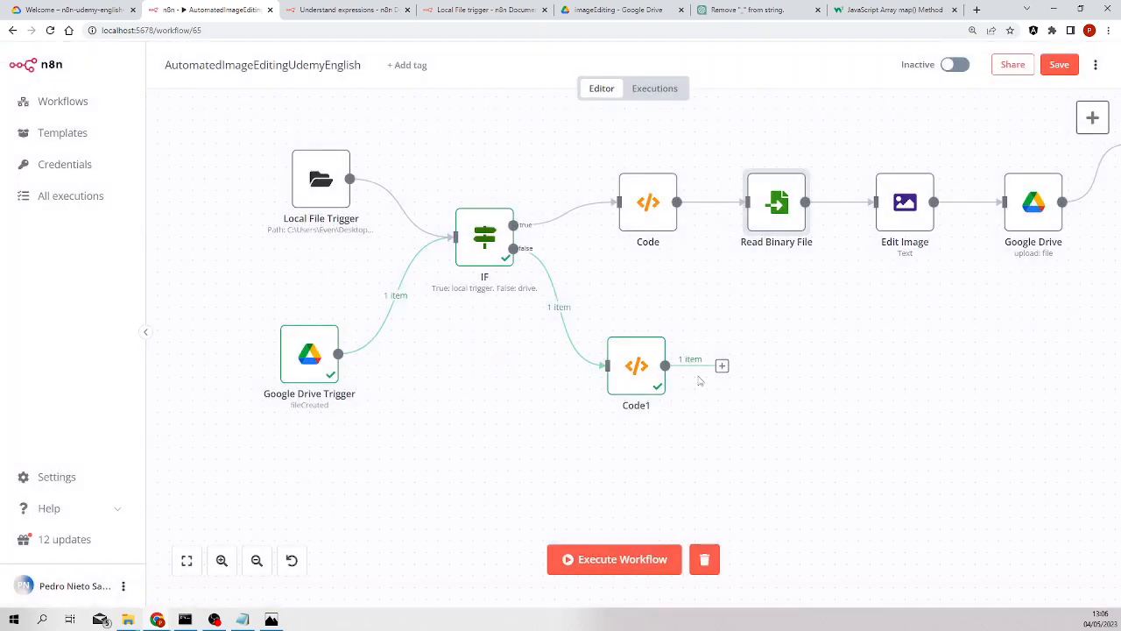
pyautogui.moveTo(722, 365)
pyautogui.mouseDown()
pyautogui.moveTo(746, 202)
pyautogui.moveTo(720, 368)
pyautogui.mouseUp()
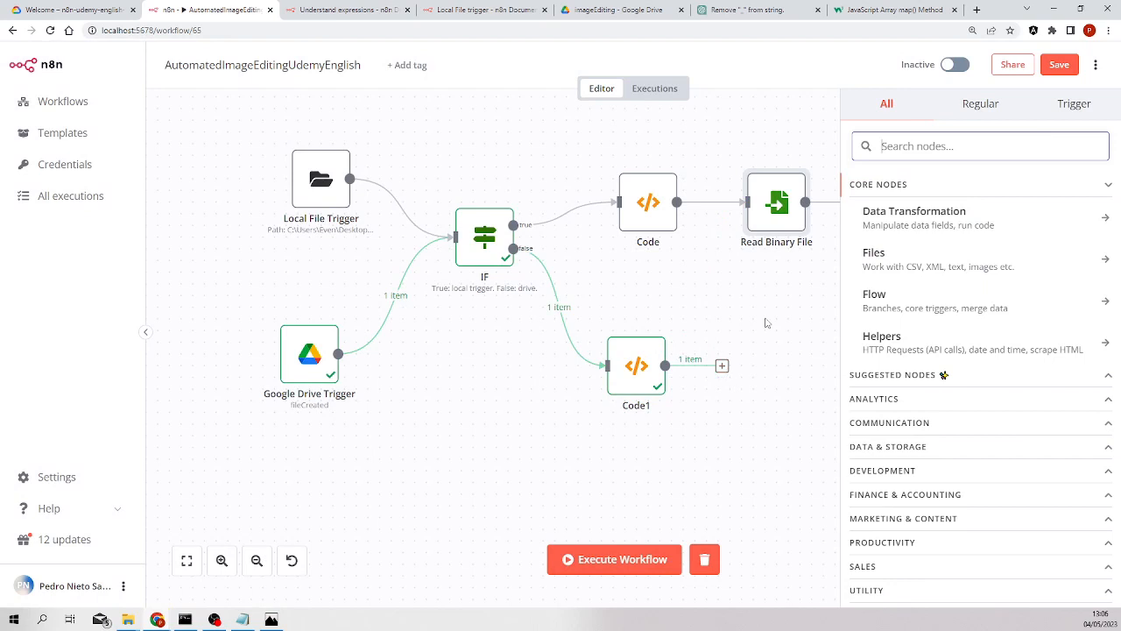
pyautogui.write('drive')
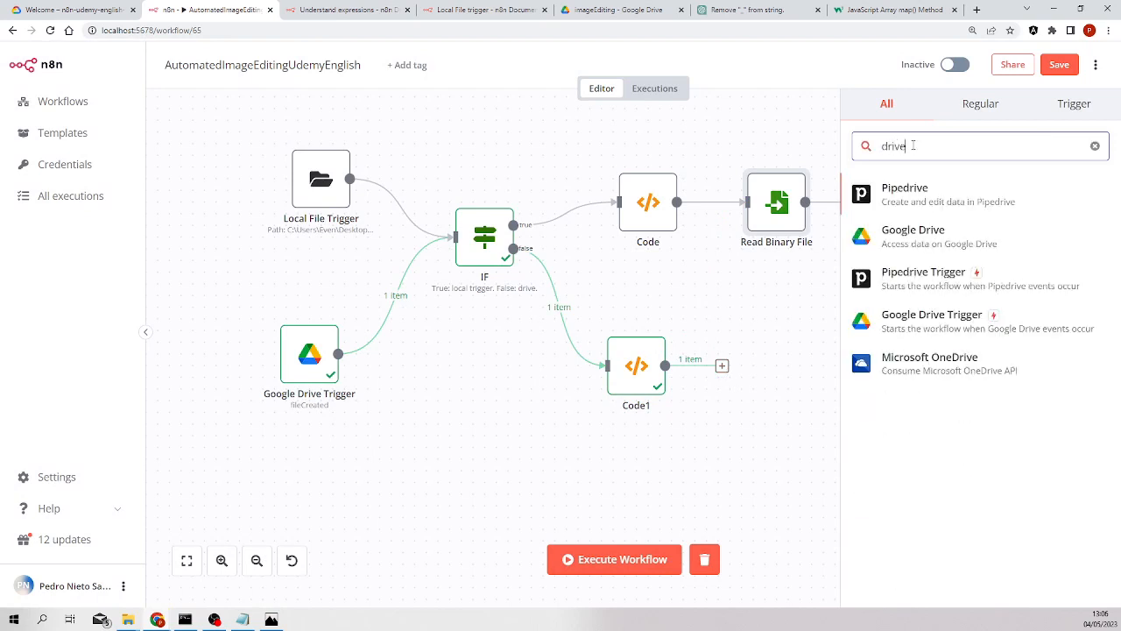
pyautogui.click(934, 239)
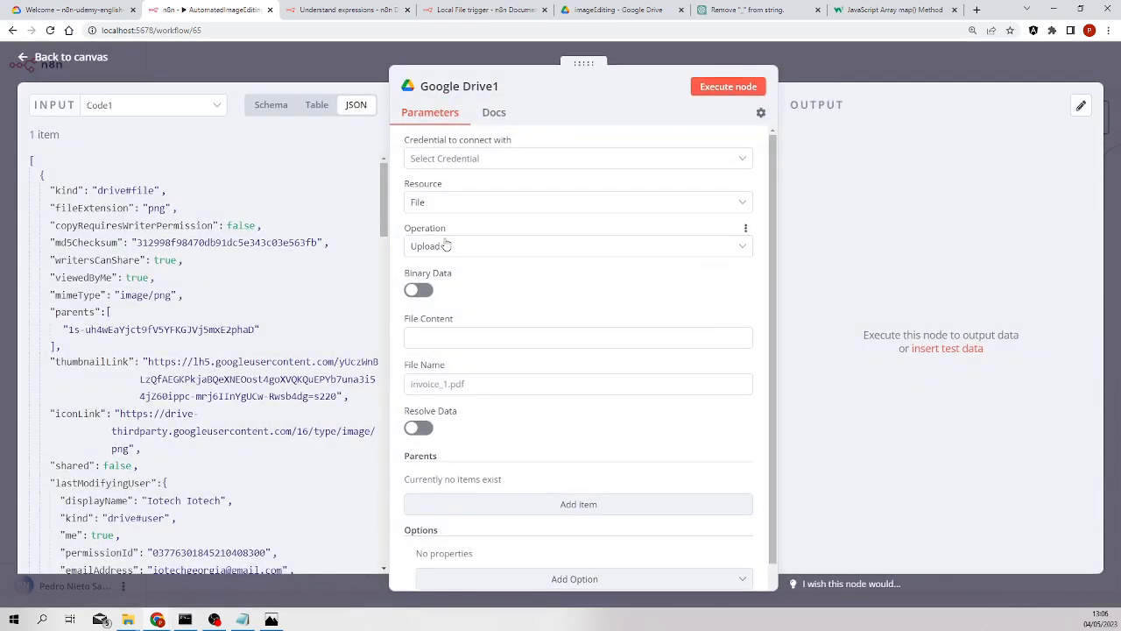
# Set the new node's credential to Google Drive Udemy English Tutorial and its file operation to Download
pyautogui.click(480, 162)
pyautogui.click(537, 314)
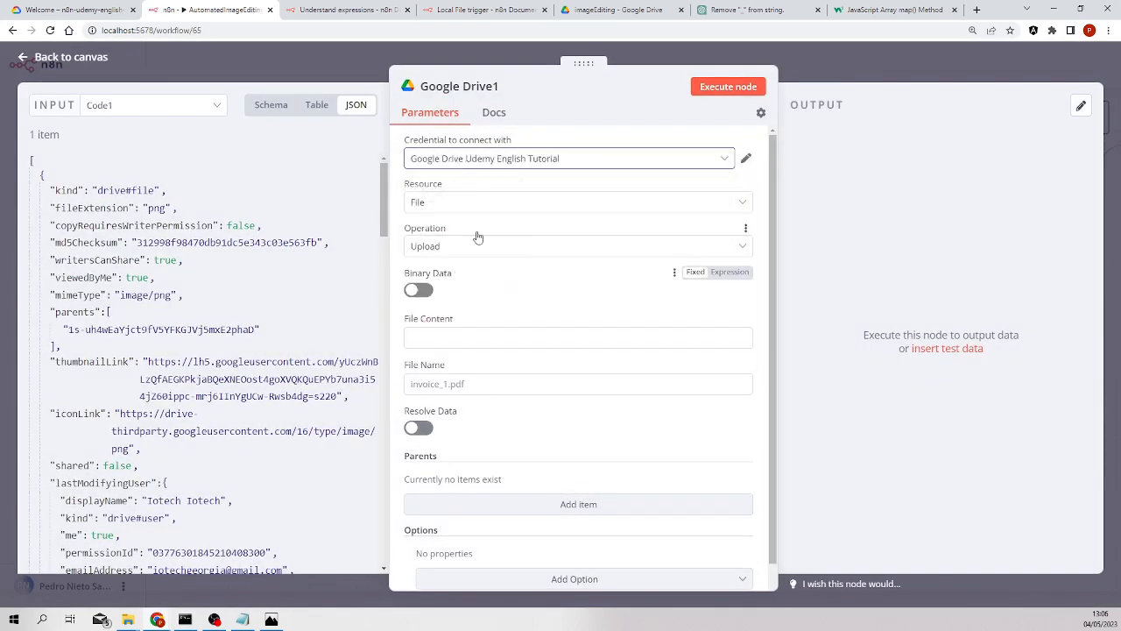
pyautogui.click(437, 249)
pyautogui.click(432, 295)
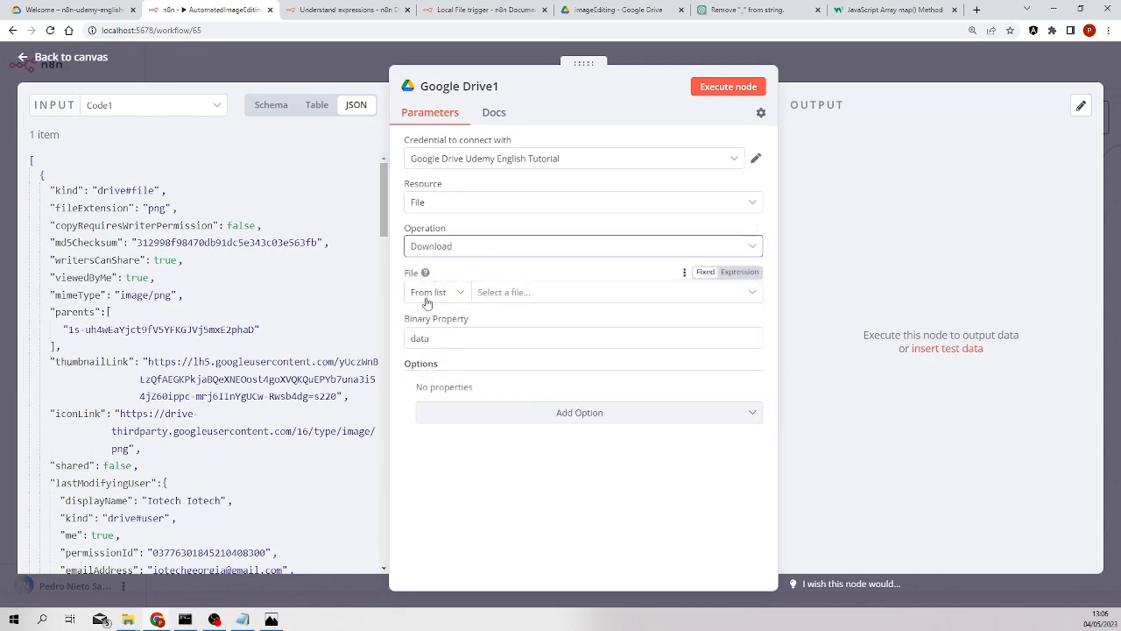
# Try to find the file to download by searching the Drive file list for "edit" and "image"
pyautogui.click(501, 294)
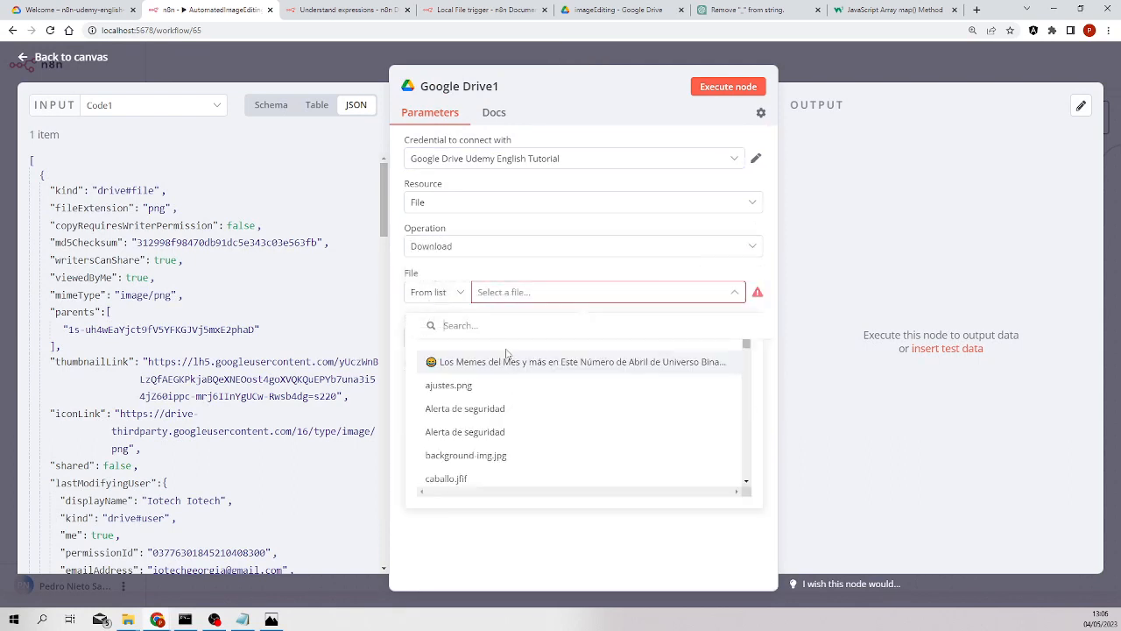
pyautogui.write('edit')
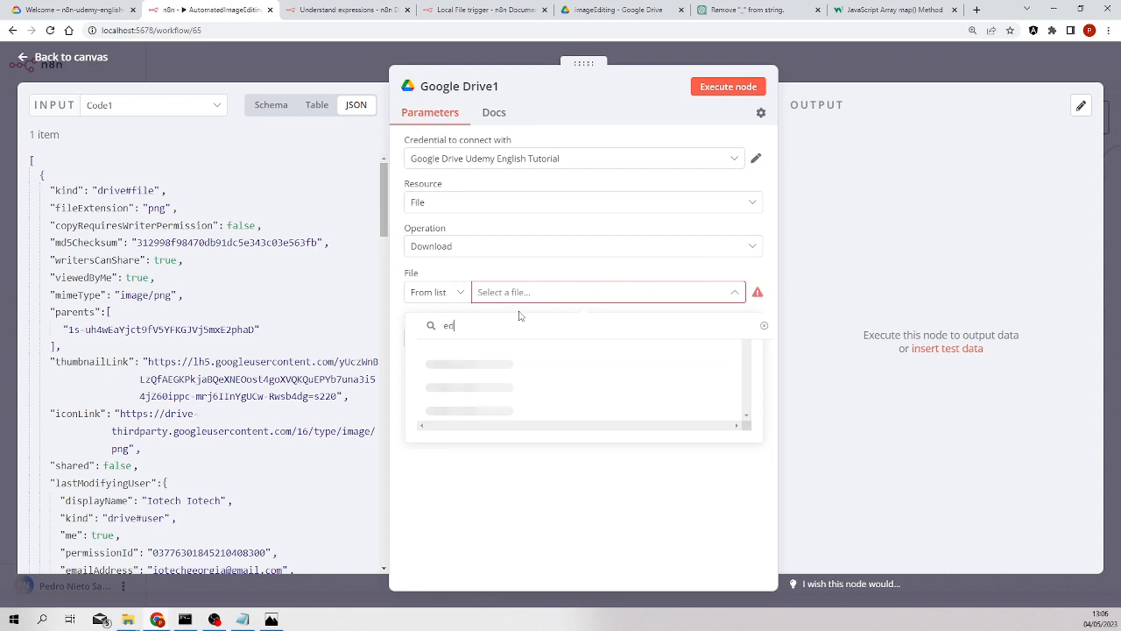
pyautogui.press('BackSpace')
pyautogui.press('BackSpace')
pyautogui.press('BackSpace')
pyautogui.press('BackSpace')
pyautogui.write('image')
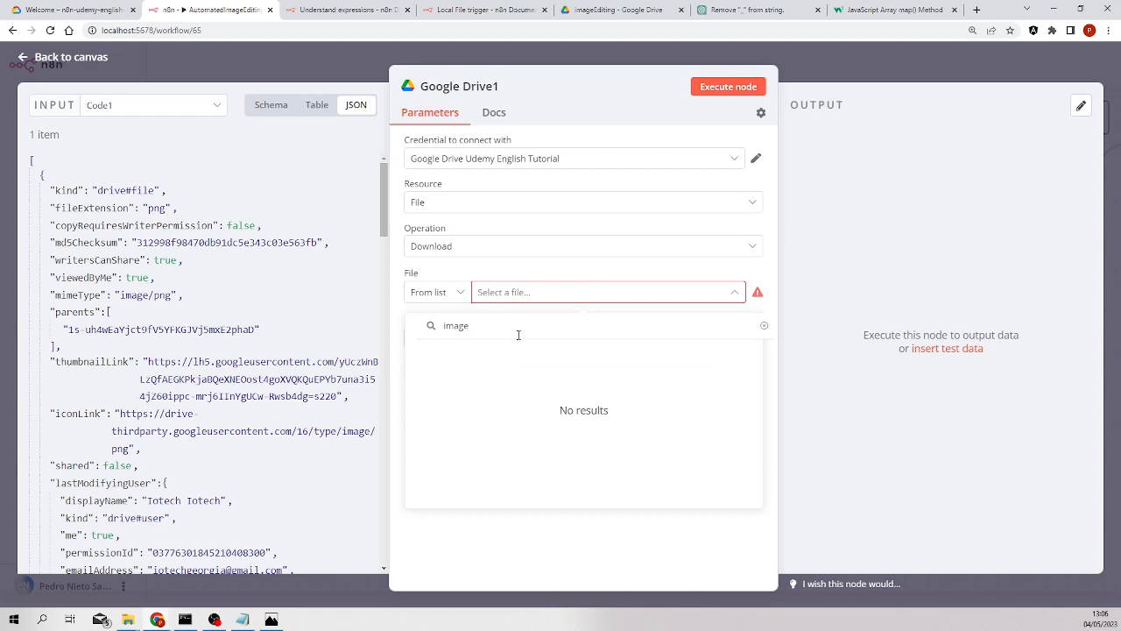
pyautogui.click(500, 267)
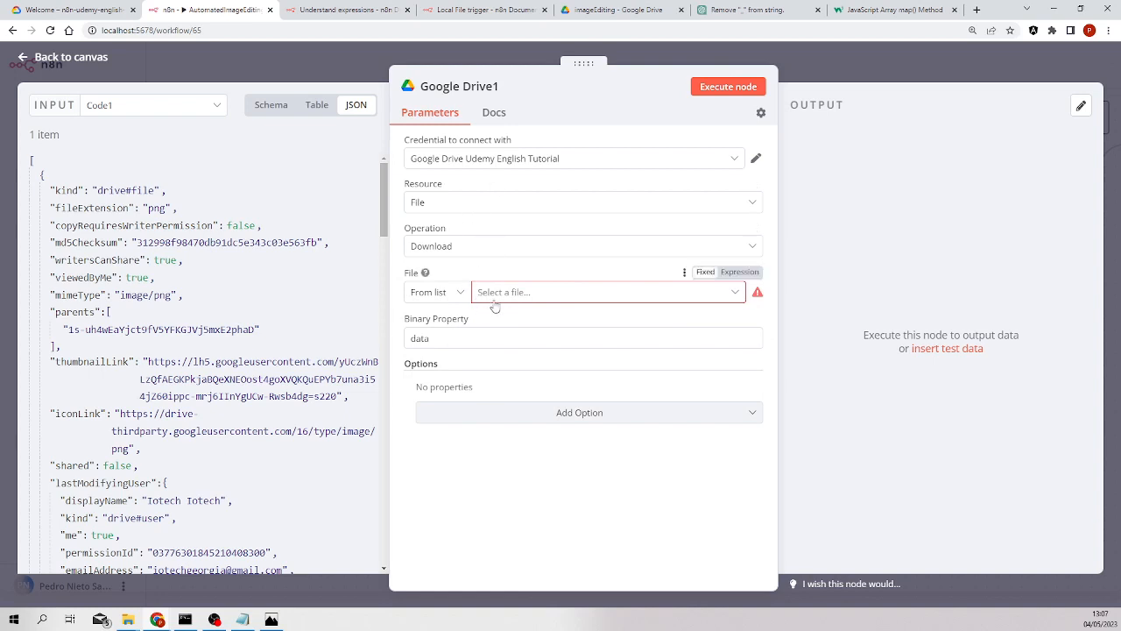
pyautogui.click(526, 303)
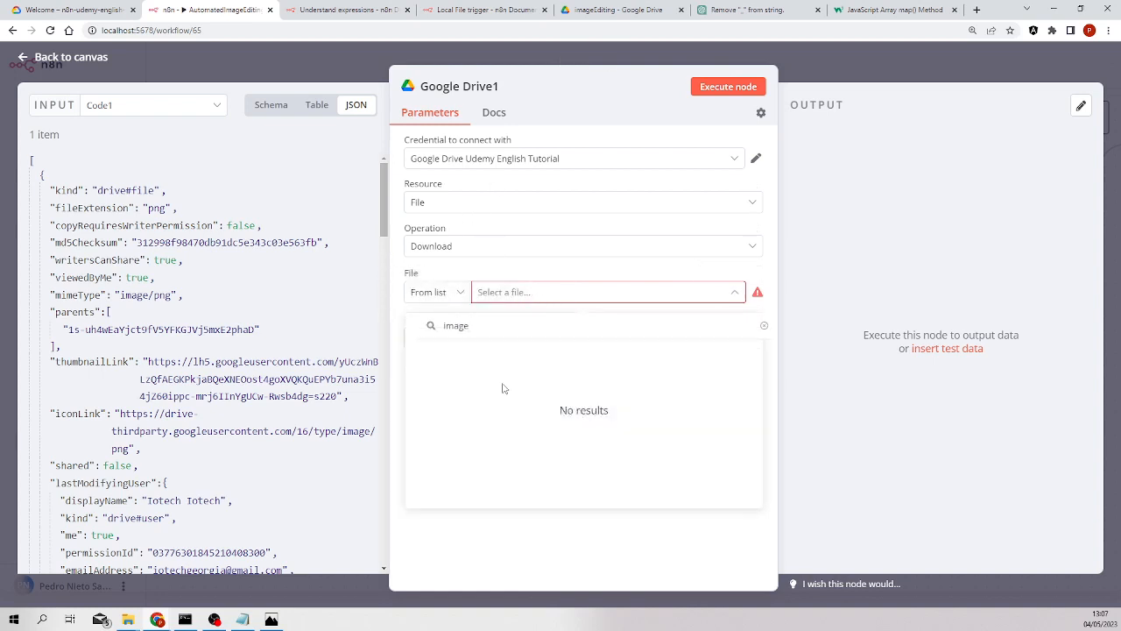
pyautogui.moveTo(475, 326); pyautogui.dragTo(416, 327)
pyautogui.write('edit')
pyautogui.press('BackSpace')
pyautogui.press('BackSpace')
pyautogui.press('BackSpace')
pyautogui.press('BackSpace')
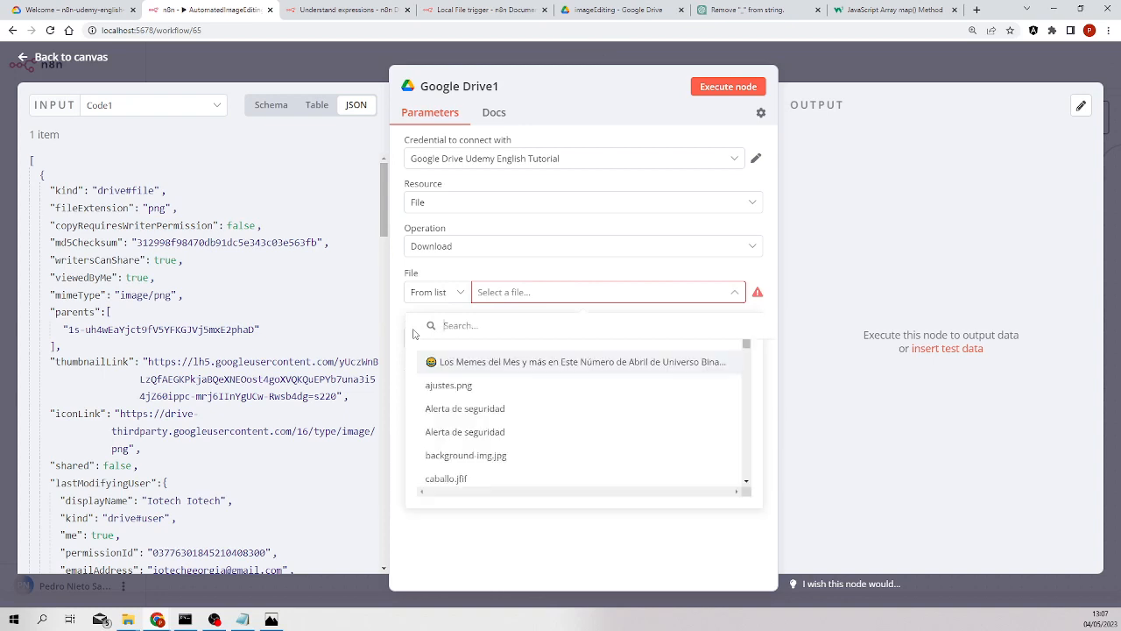
pyautogui.write('image')
pyautogui.press('BackSpace')
pyautogui.press('BackSpace')
pyautogui.press('BackSpace')
pyautogui.press('BackSpace')
pyautogui.press('BackSpace')
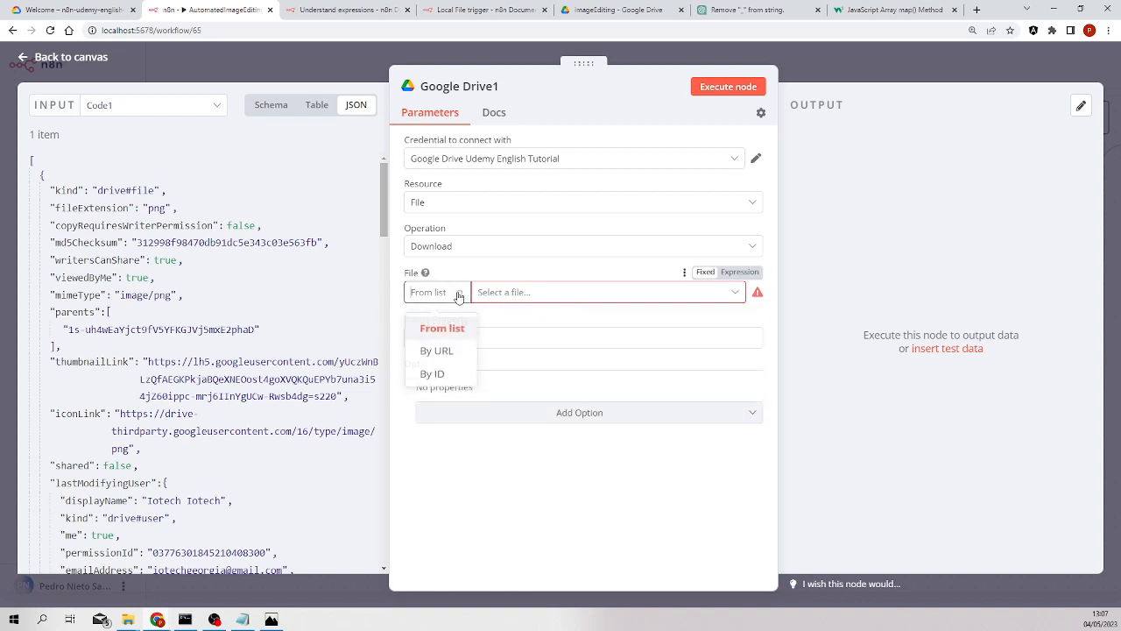
# Select the file to download by ID, using the expression {{ $json.id }} mapped from the Code1 input's file id property
pyautogui.click(449, 378)
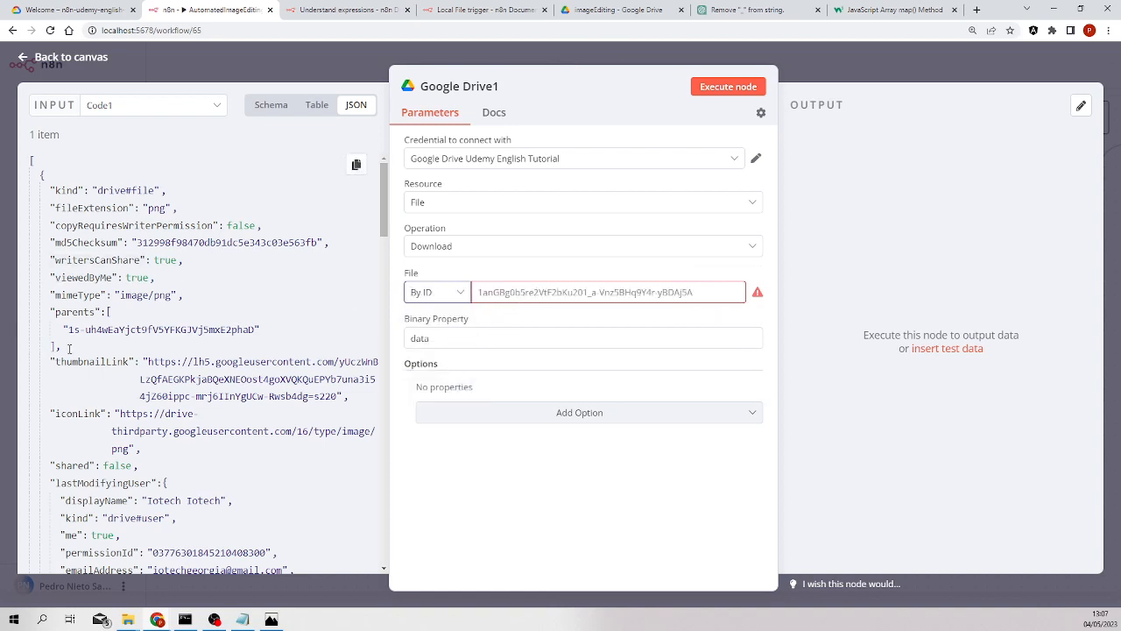
pyautogui.scroll(-2, 381, 188)
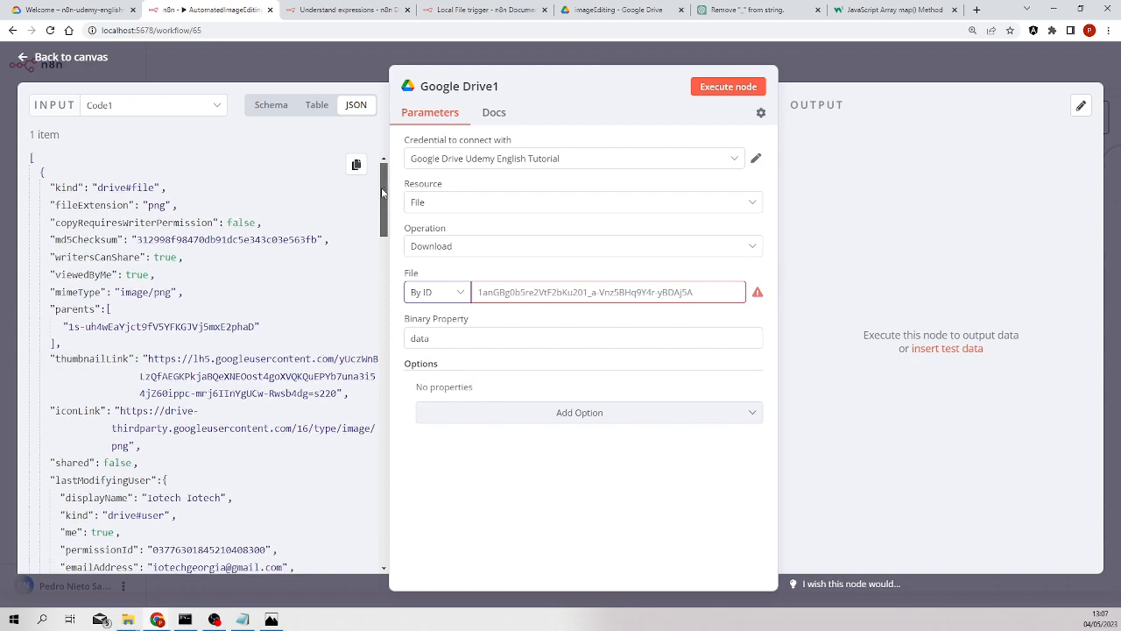
pyautogui.moveTo(383, 210); pyautogui.dragTo(381, 217)
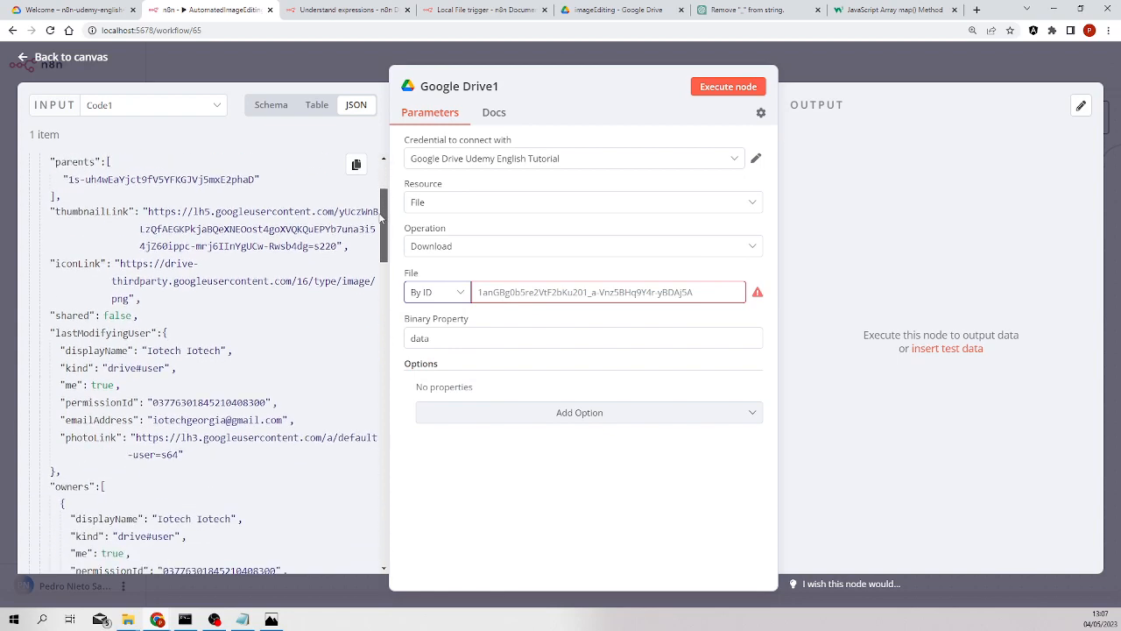
pyautogui.moveTo(381, 218); pyautogui.dragTo(375, 337)
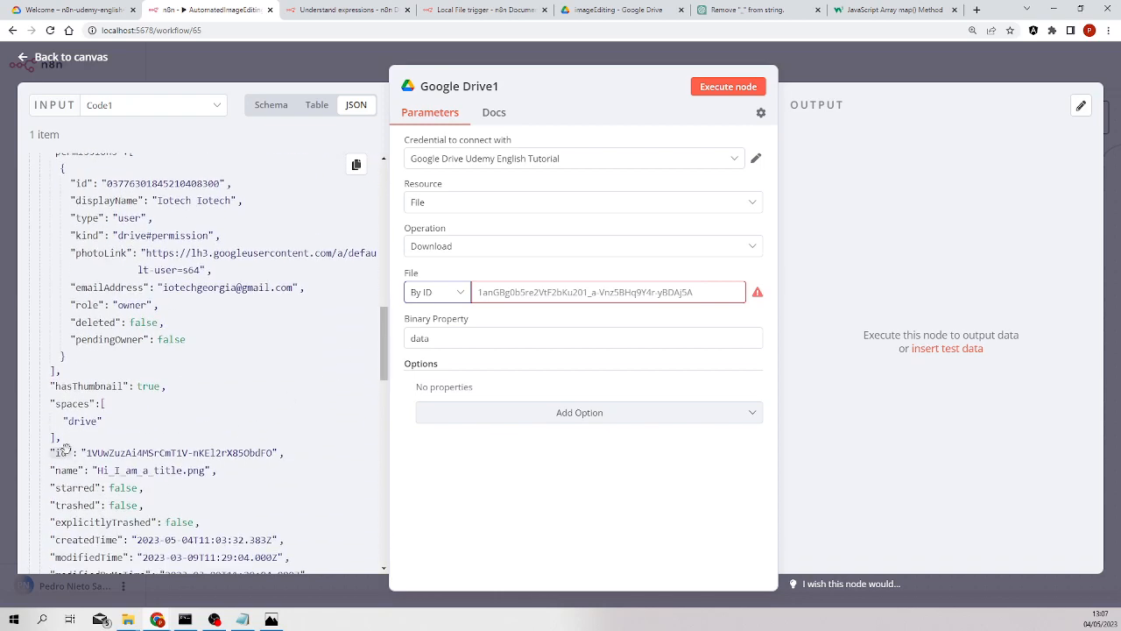
pyautogui.moveTo(61, 453); pyautogui.dragTo(541, 283)
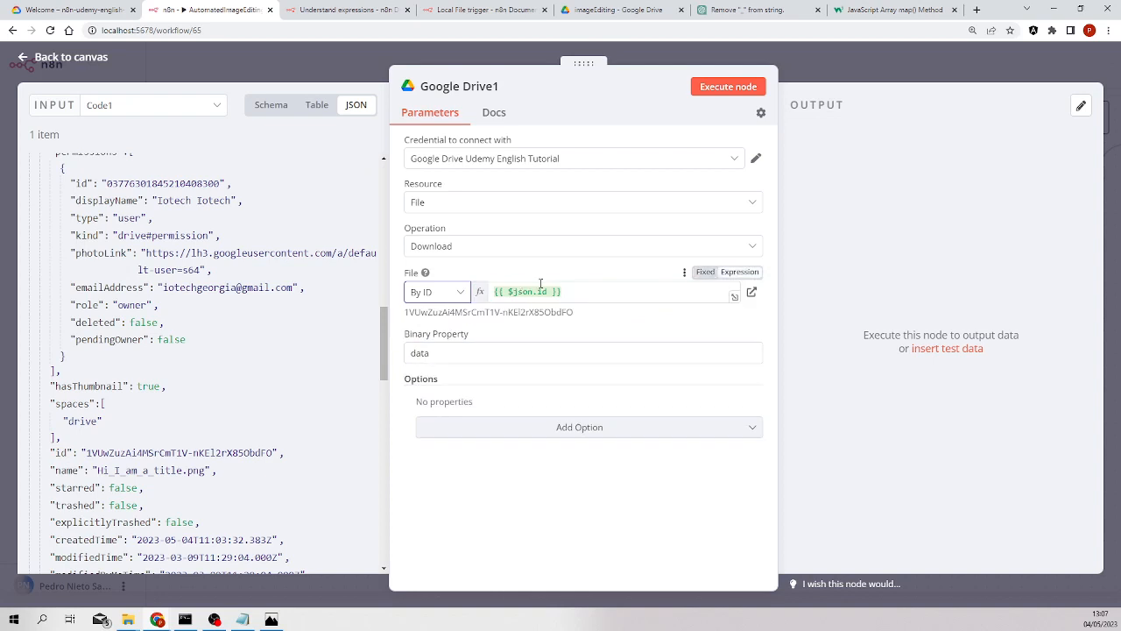
# Execute the Google Drive1 node, view the downloaded image in its binary output, and return to the canvas
pyautogui.click(737, 91)
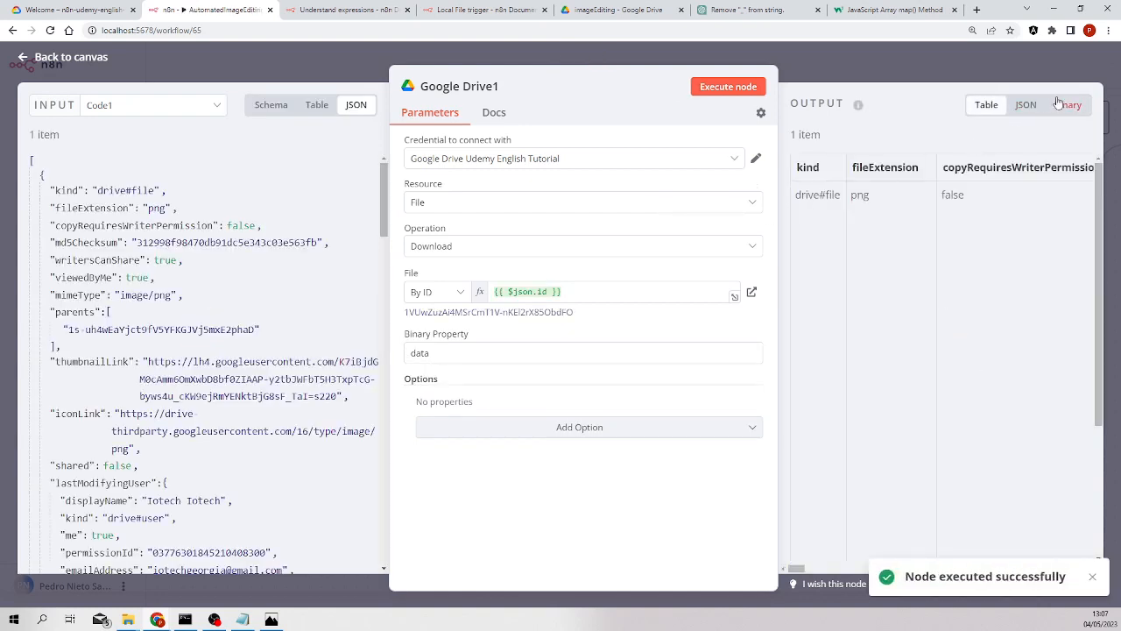
pyautogui.click(1068, 105)
pyautogui.click(864, 320)
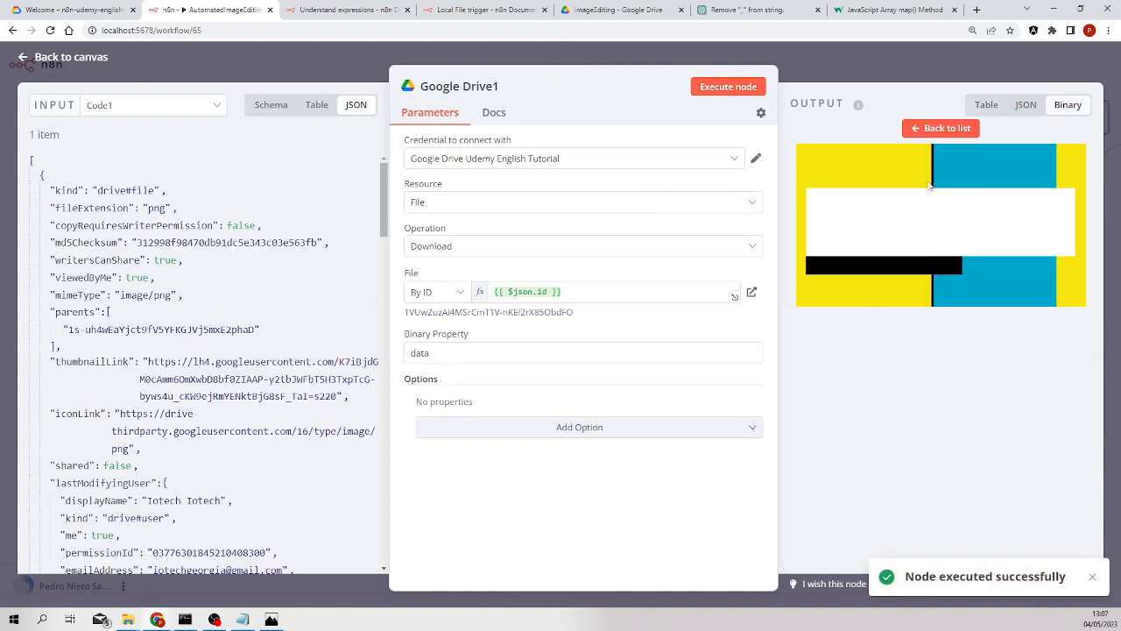
pyautogui.click(205, 65)
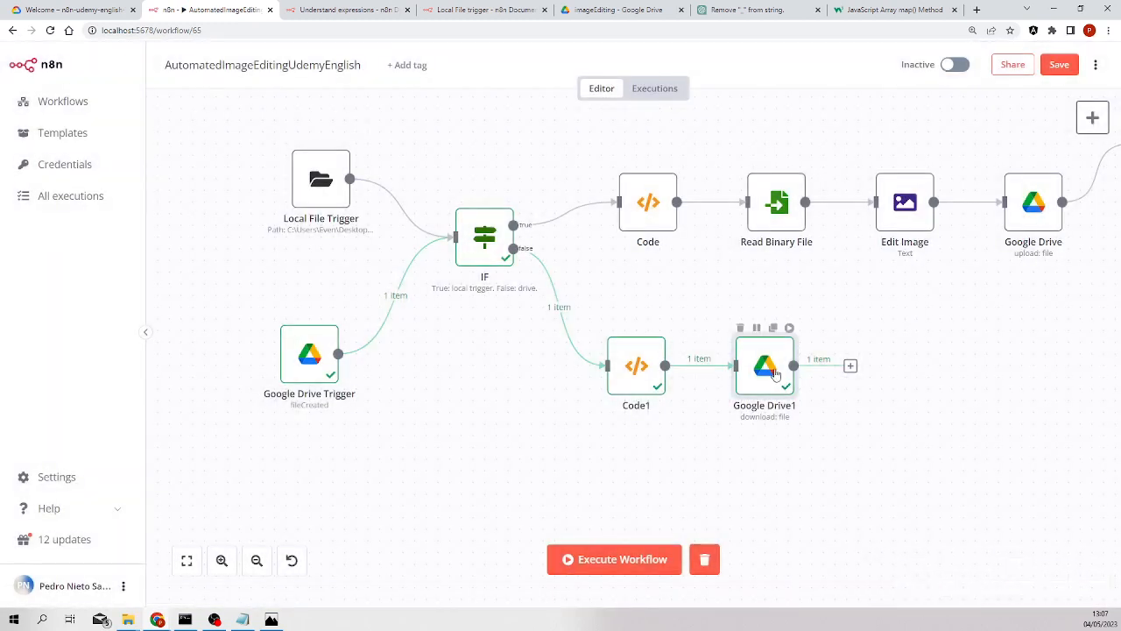
# Examine the Read Binary File node's file path and property name for comparison with the Drive download node
pyautogui.doubleClick(775, 222)
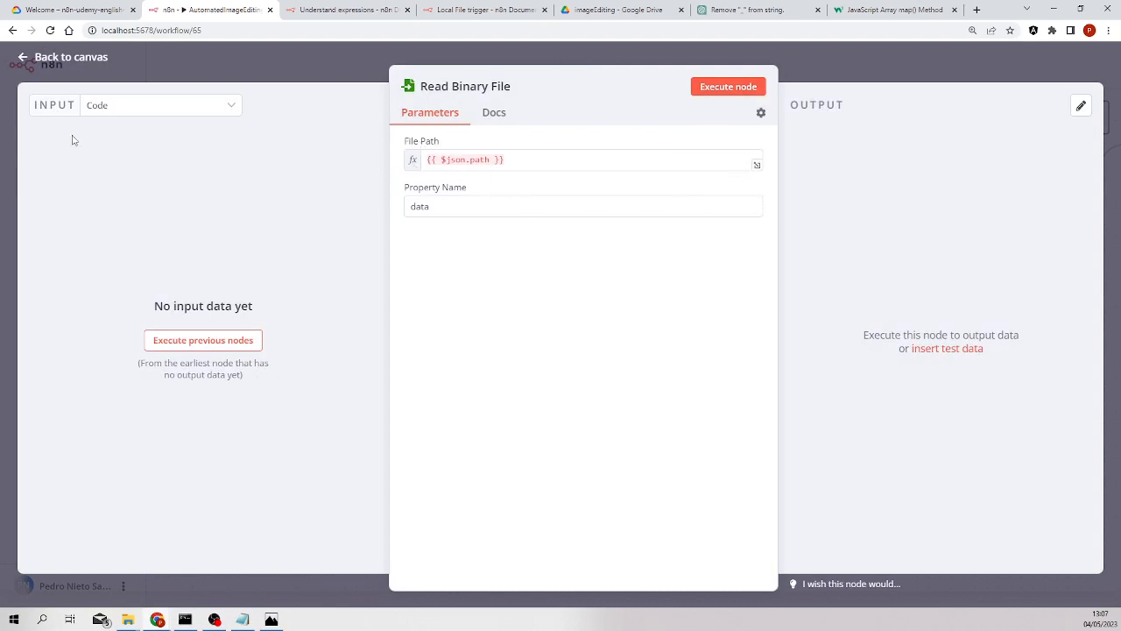
pyautogui.click(124, 59)
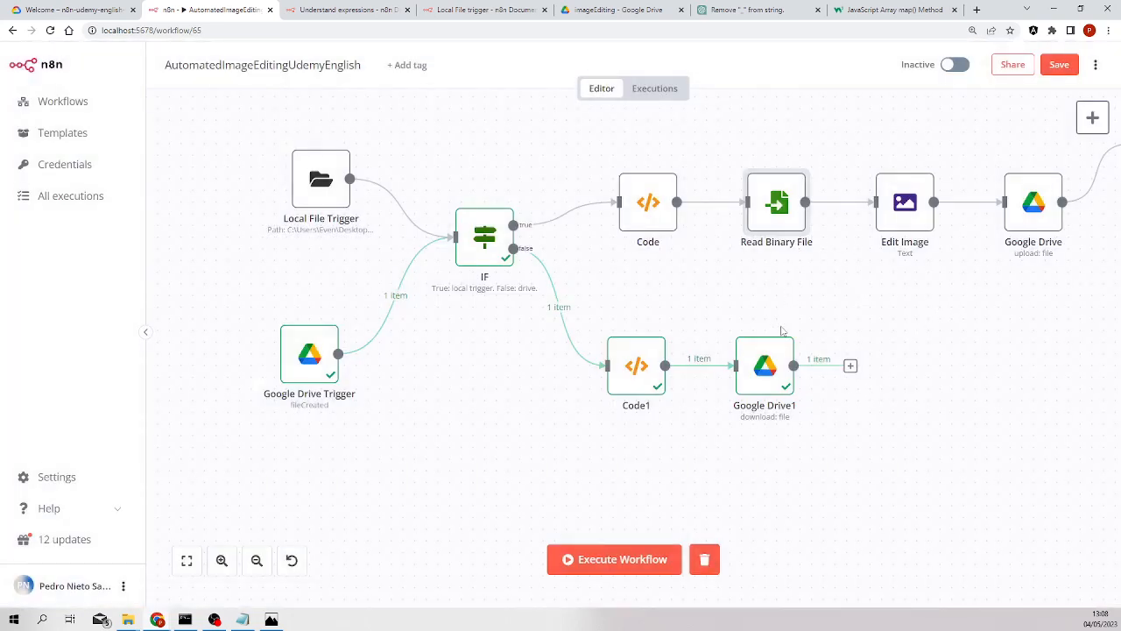
pyautogui.doubleClick(777, 221)
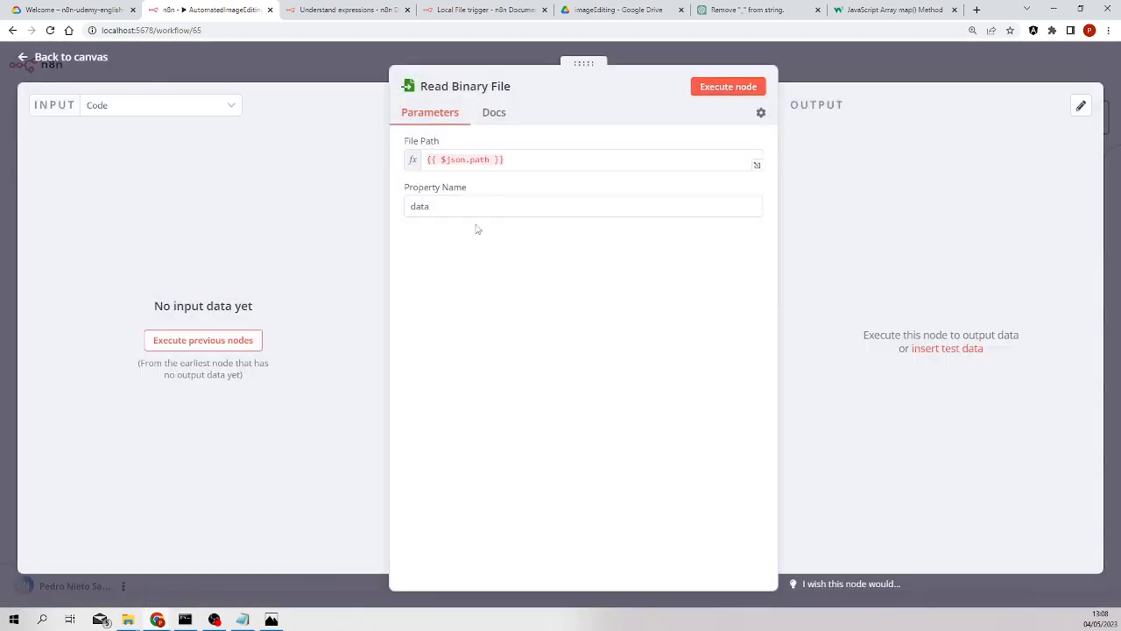
pyautogui.click(318, 84)
# Try to execute the Read Binary File node and return to the canvas
pyautogui.moveTo(794, 365); pyautogui.dragTo(880, 210)
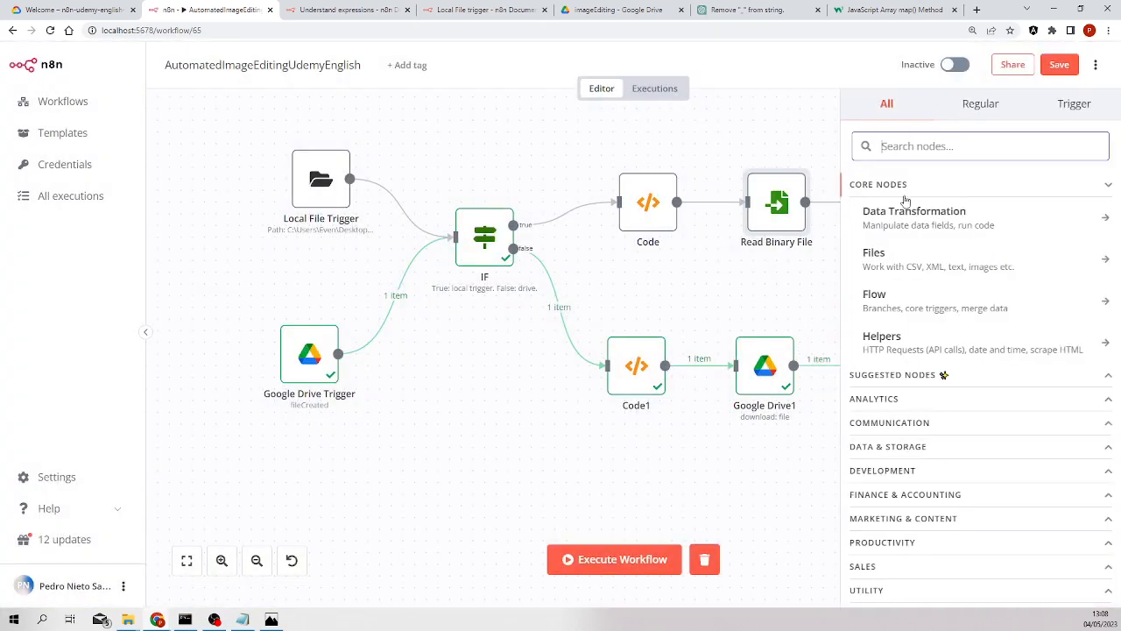
pyautogui.click(828, 318)
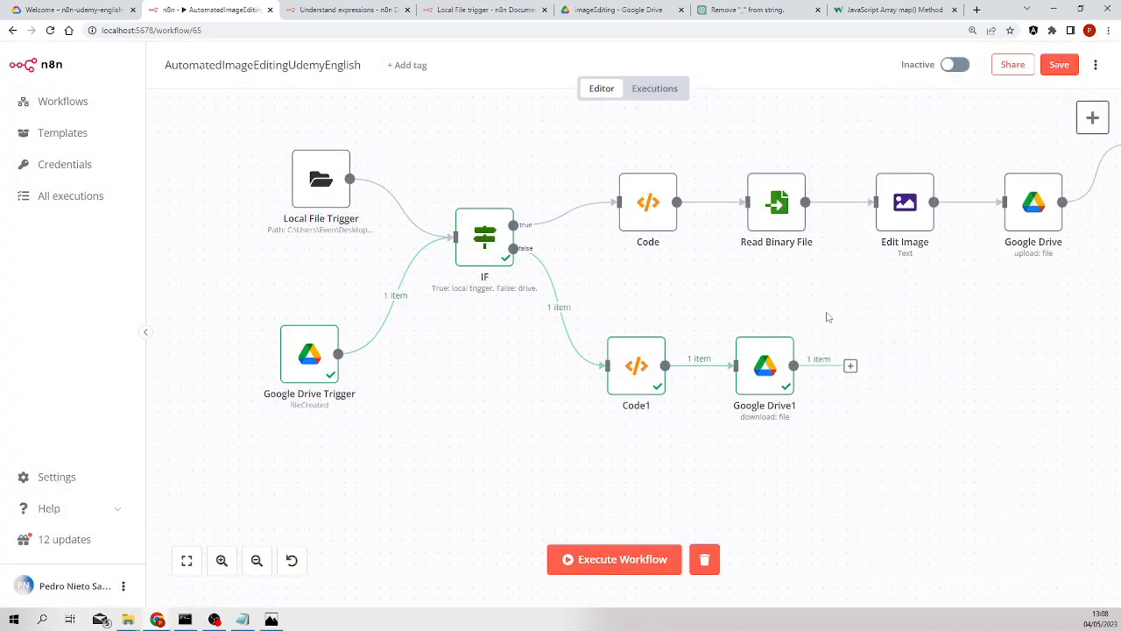
pyautogui.doubleClick(762, 224)
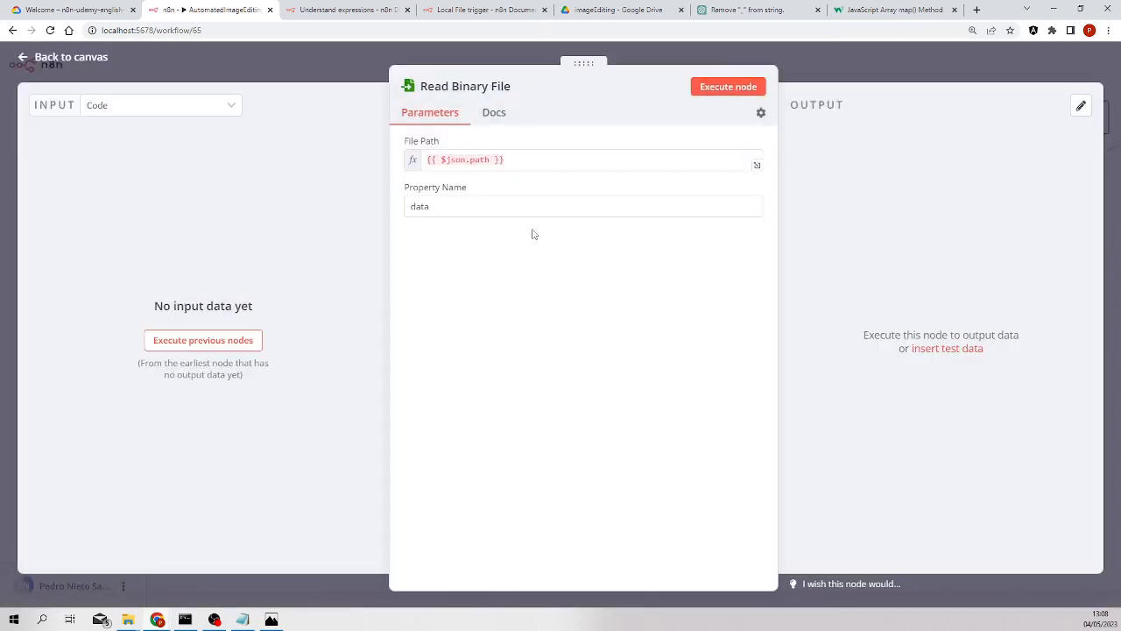
pyautogui.click(736, 88)
pyautogui.click(349, 70)
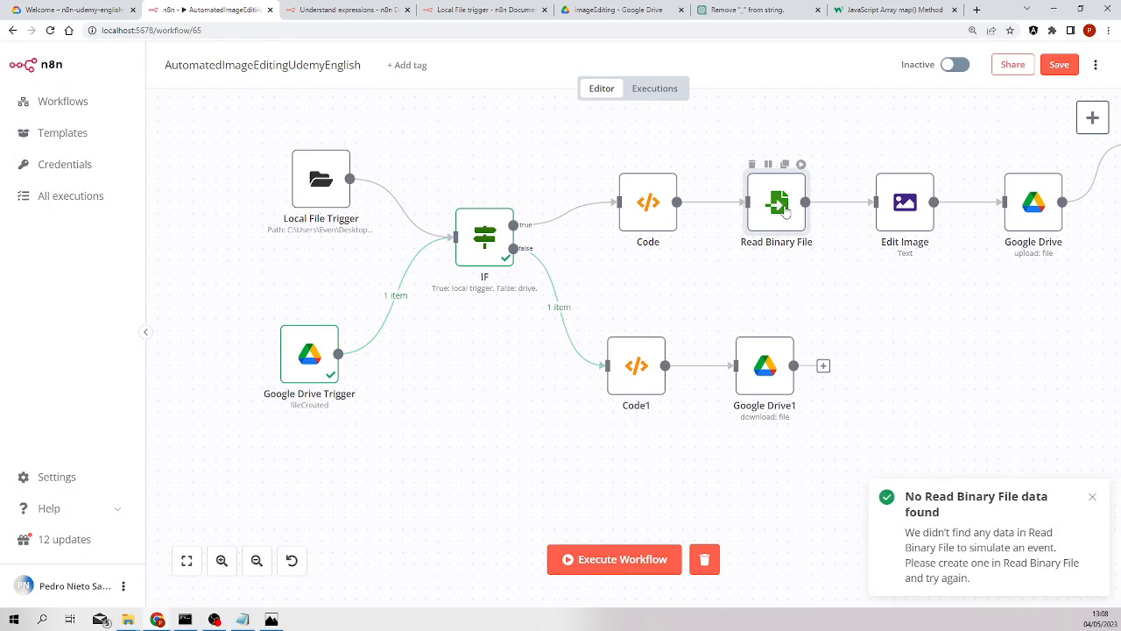
# Connect the Google Drive1 download node's output to the Edit Image node's input
pyautogui.moveTo(776, 215)
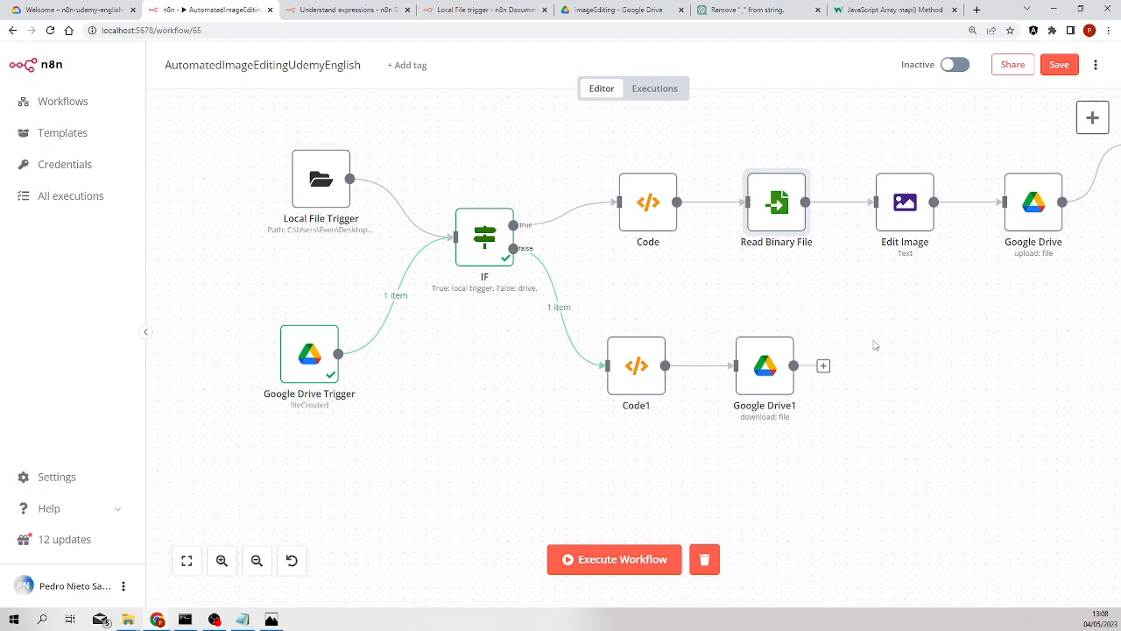
pyautogui.moveTo(864, 288); pyautogui.dragTo(686, 260)
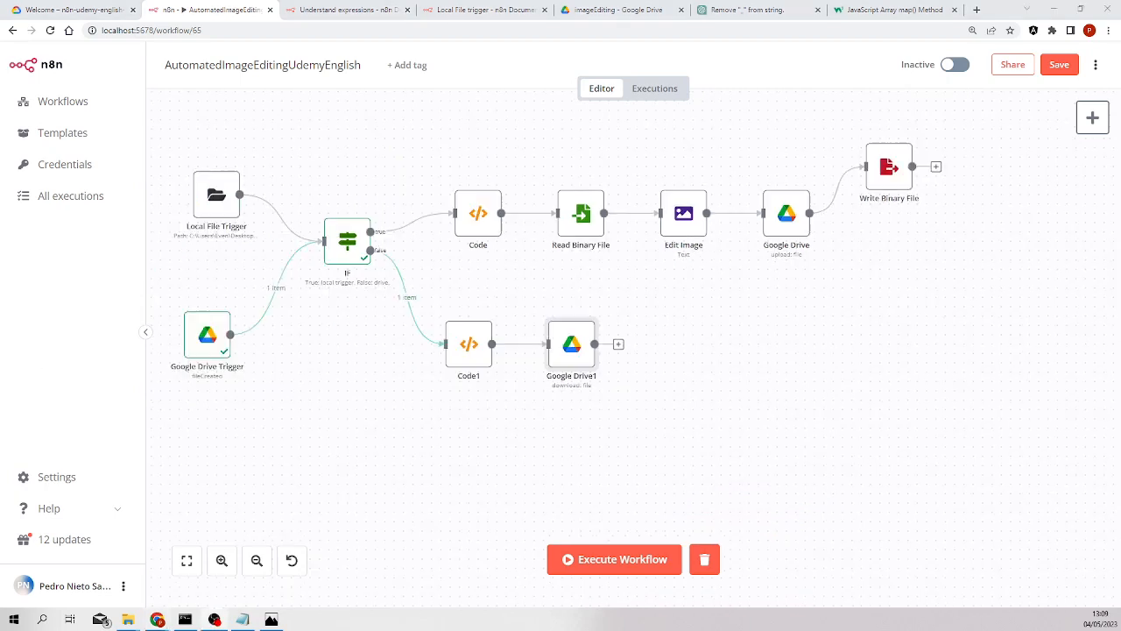
pyautogui.moveTo(622, 344); pyautogui.dragTo(681, 219)
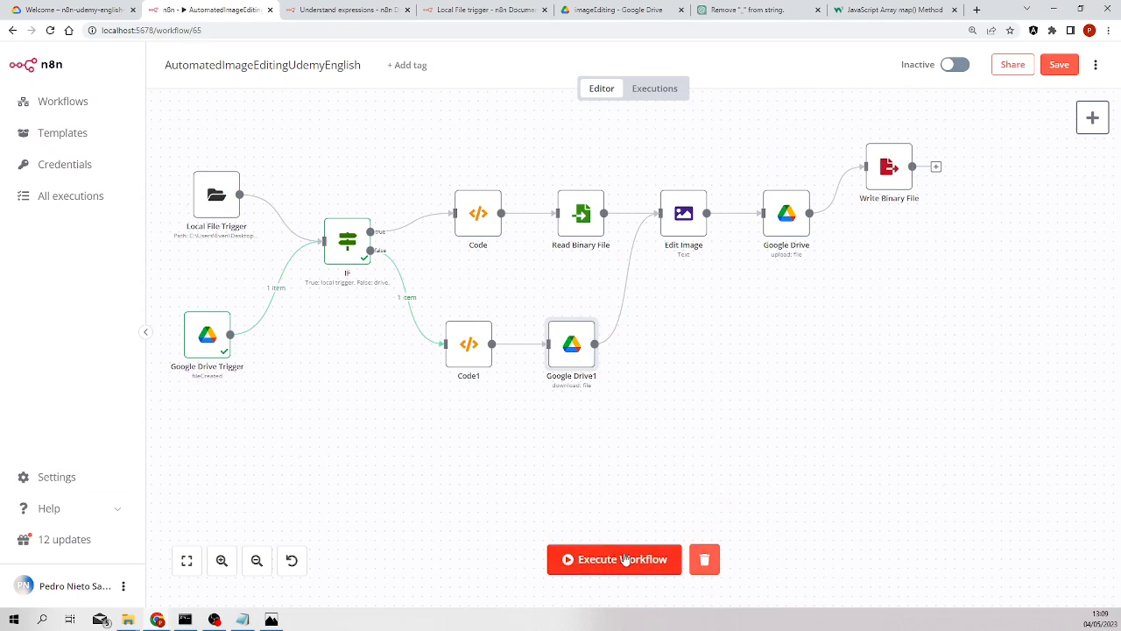
# Execute the Google Drive1 node, inspect title and fileName in its JSON output, and return to the canvas
pyautogui.doubleClick(563, 350)
pyautogui.click(721, 86)
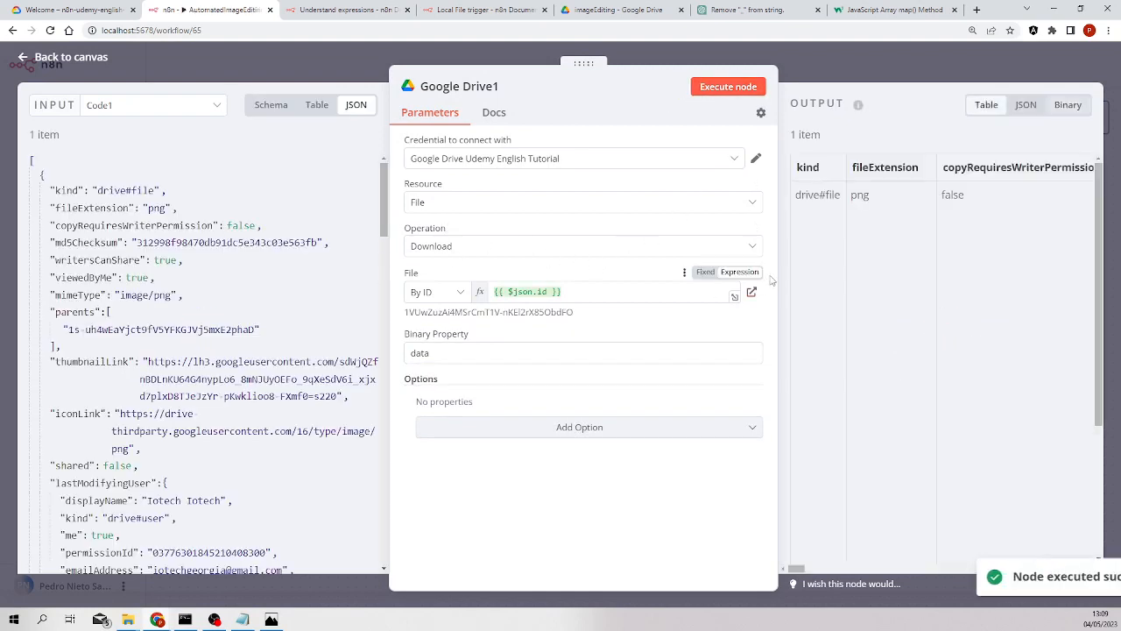
pyautogui.click(1026, 104)
pyautogui.scroll(-5, 863, 393)
pyautogui.scroll(-10, 863, 393)
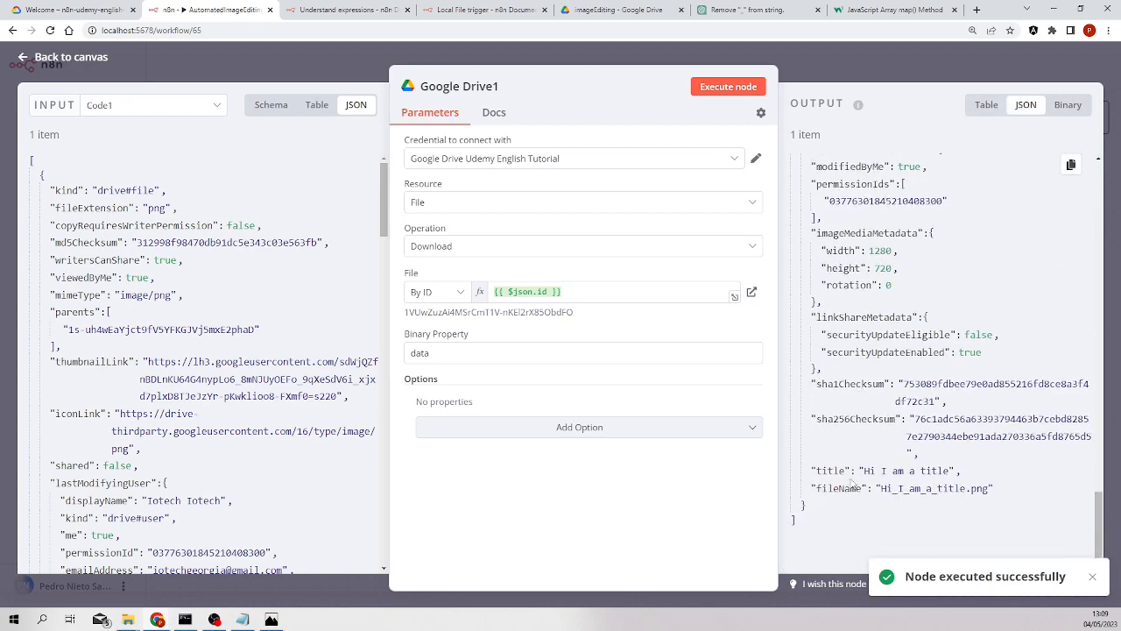
pyautogui.moveTo(863, 488); pyautogui.dragTo(821, 465)
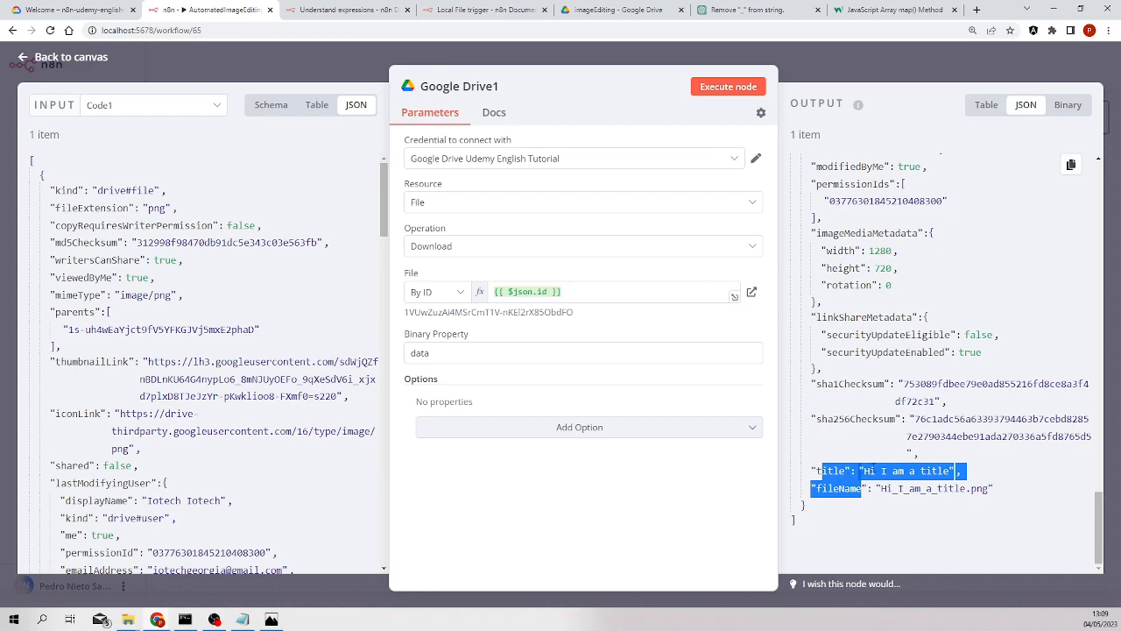
pyautogui.click(913, 474)
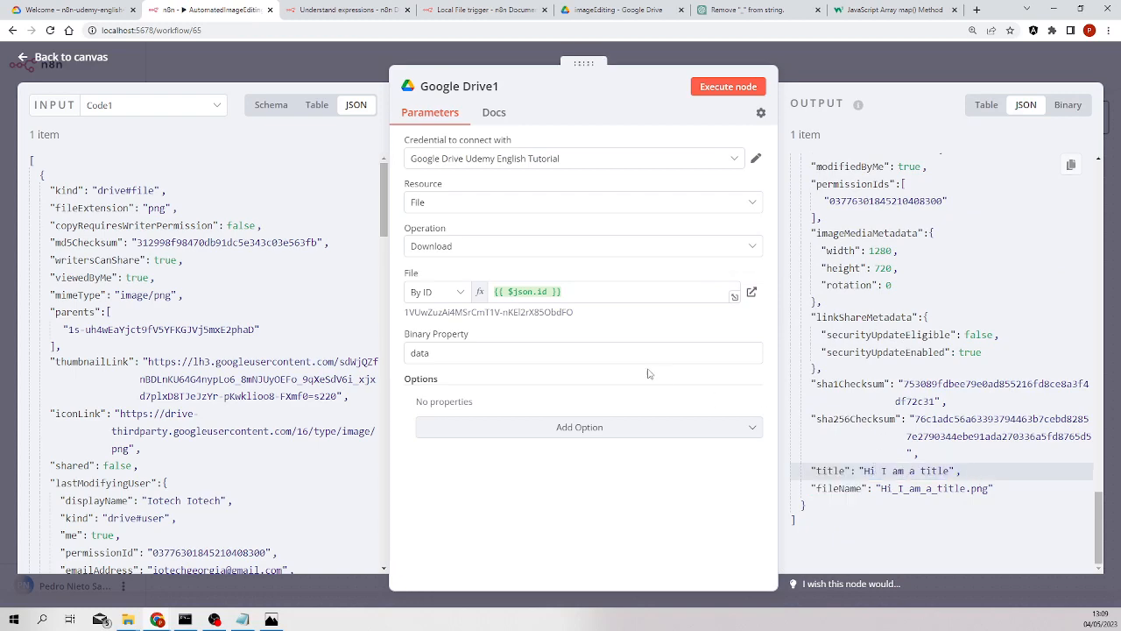
pyautogui.click(284, 69)
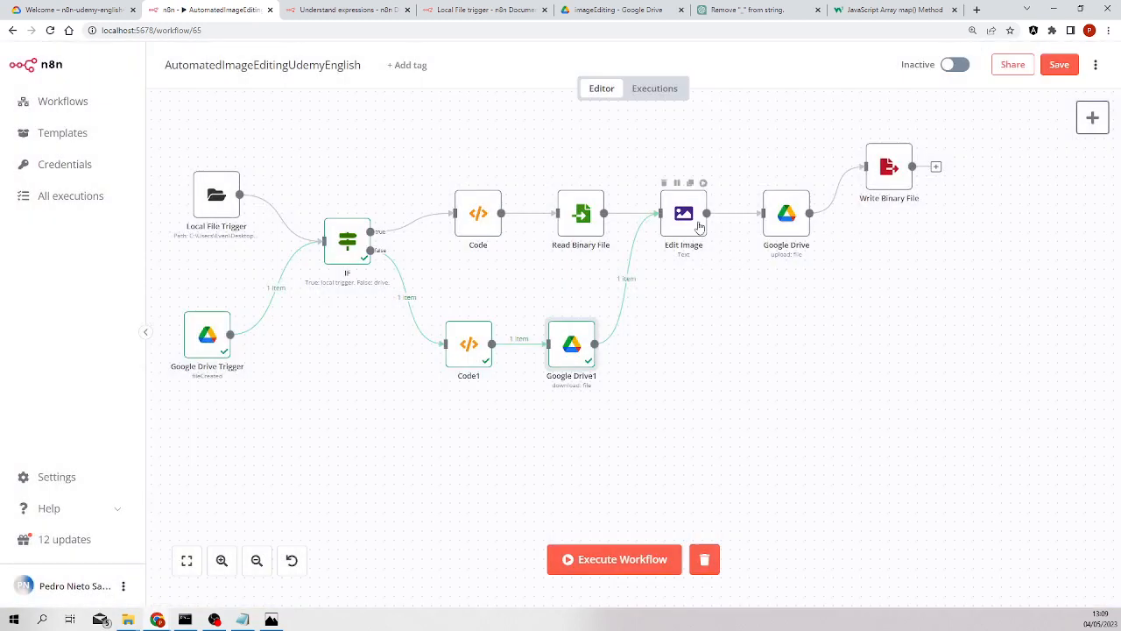
# Compare the Edit Image node's property name with the binary property name in Google Drive1's output
pyautogui.doubleClick(685, 219)
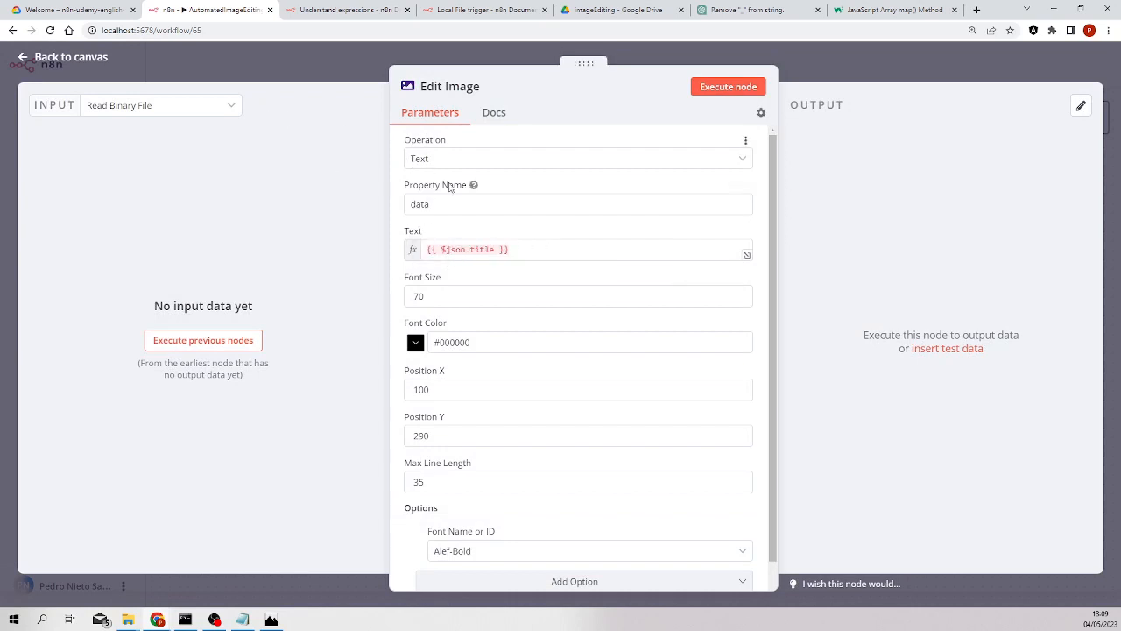
pyautogui.moveTo(440, 208); pyautogui.dragTo(409, 206)
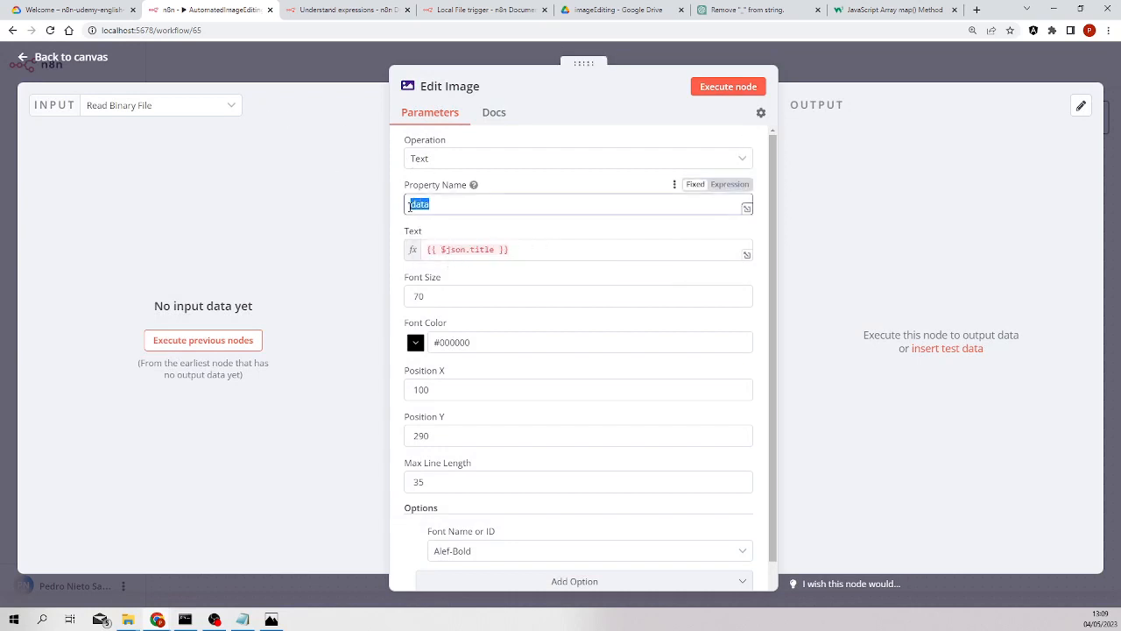
pyautogui.click(54, 58)
pyautogui.doubleClick(561, 345)
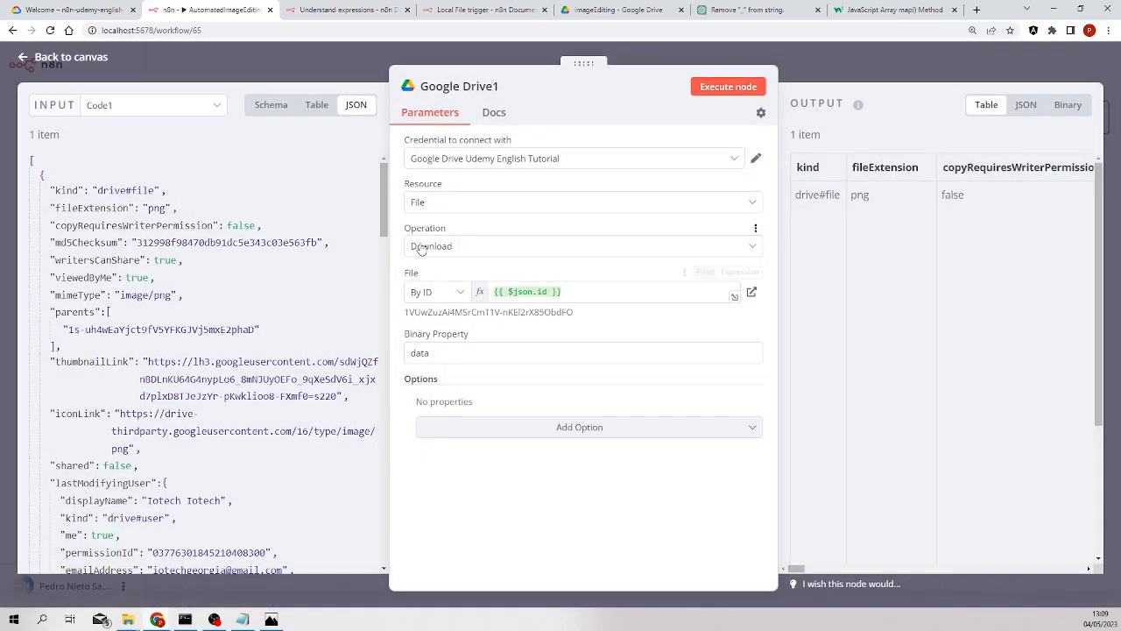
pyautogui.click(1068, 104)
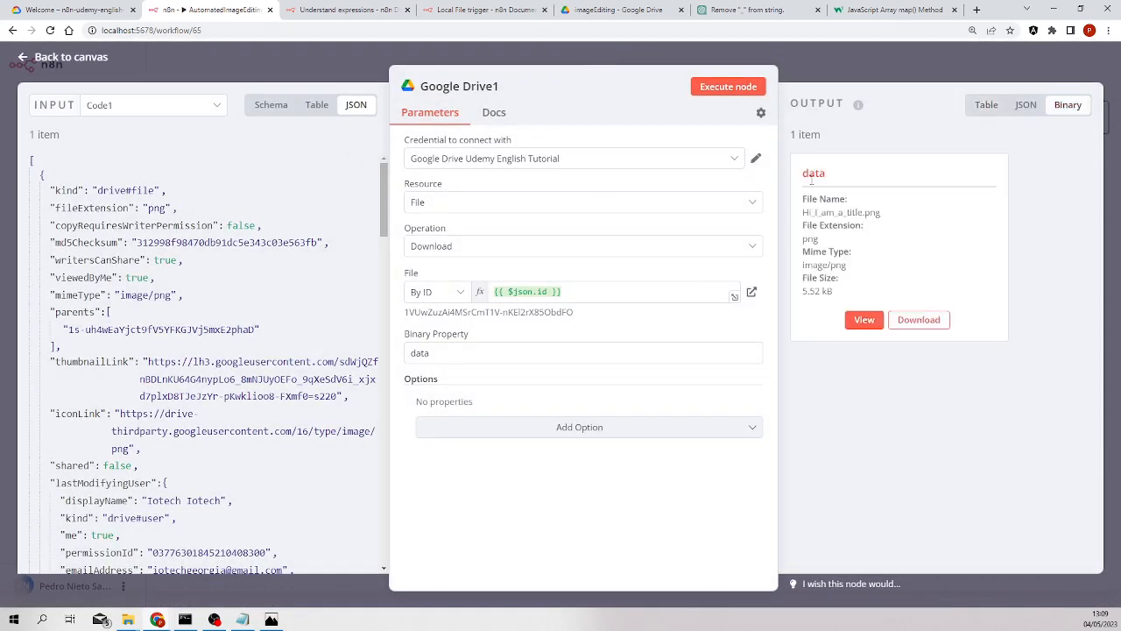
pyautogui.click(101, 57)
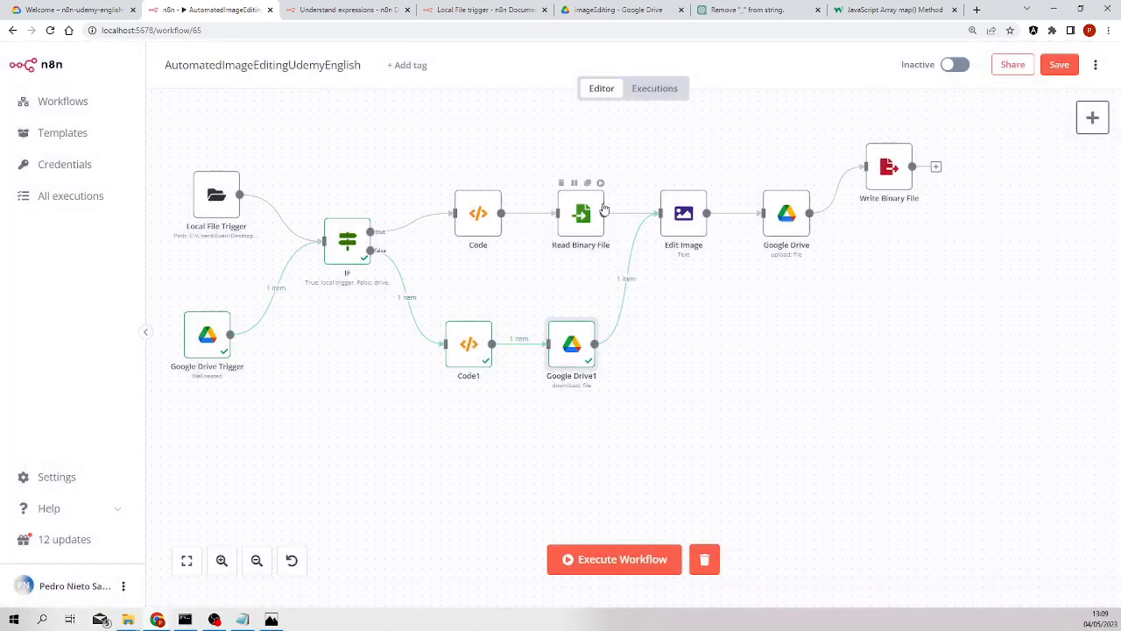
# Execute the Edit Image node, view the edited image in its binary output, and return to the canvas
pyautogui.doubleClick(684, 219)
pyautogui.click(728, 86)
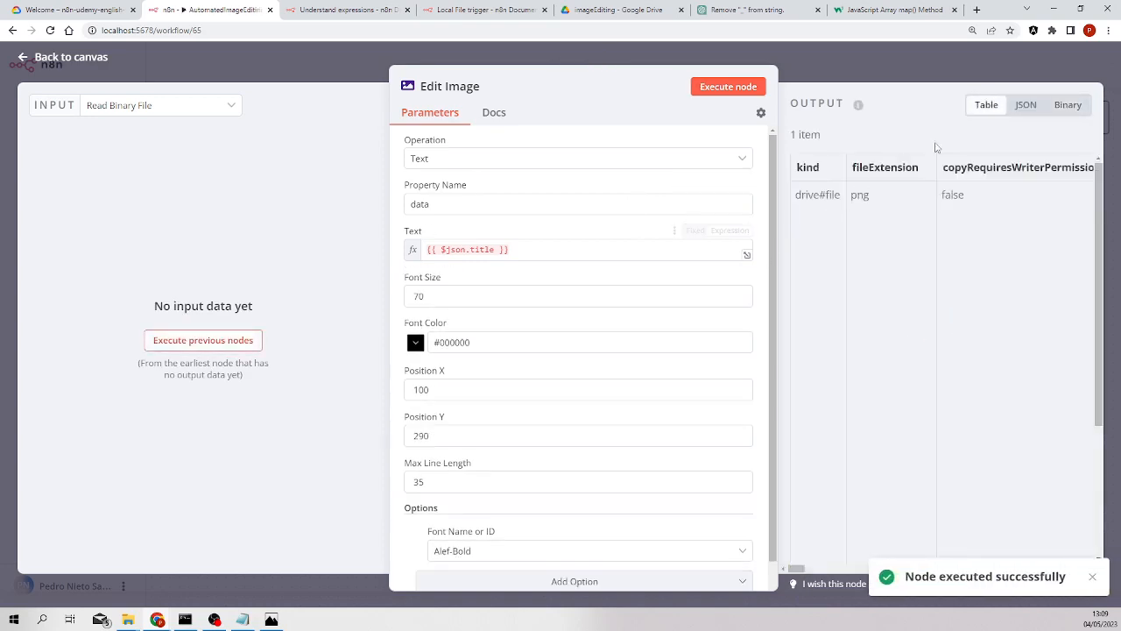
pyautogui.click(1068, 105)
pyautogui.click(870, 317)
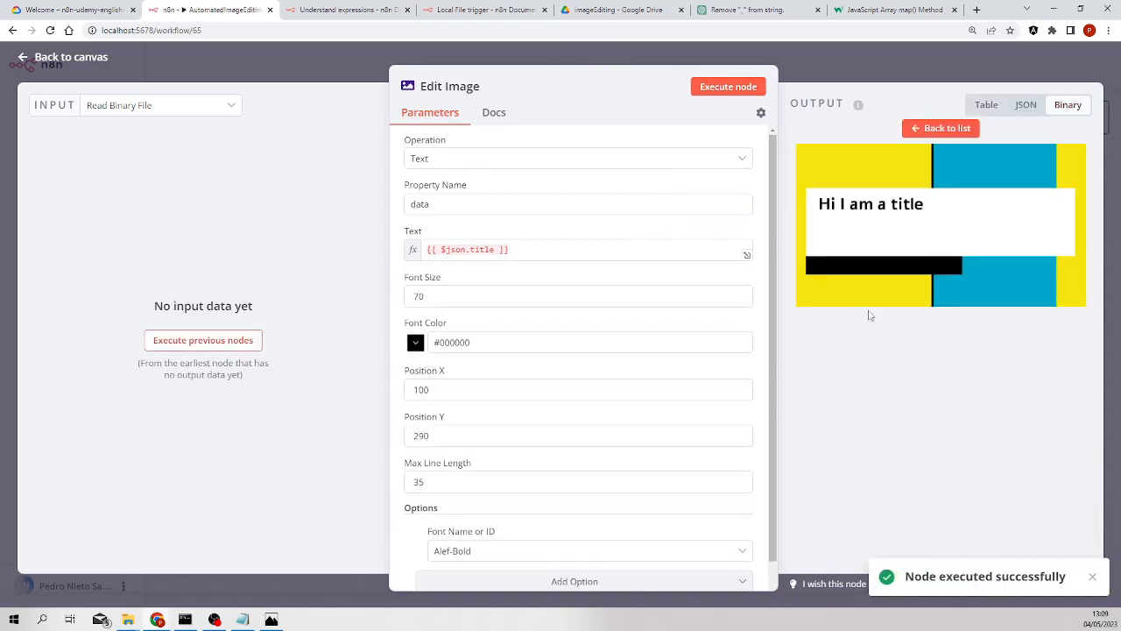
pyautogui.click(75, 60)
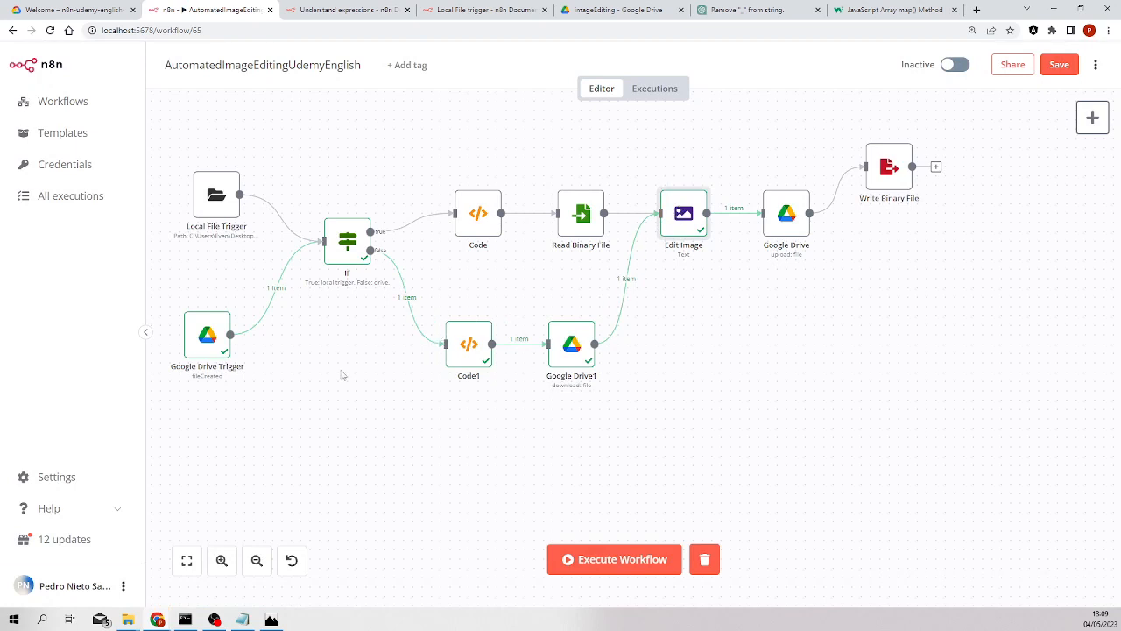
# Detach the Google Drive Trigger from the IF node temporarily, then restore its position and connection
pyautogui.moveTo(336, 381); pyautogui.dragTo(500, 373)
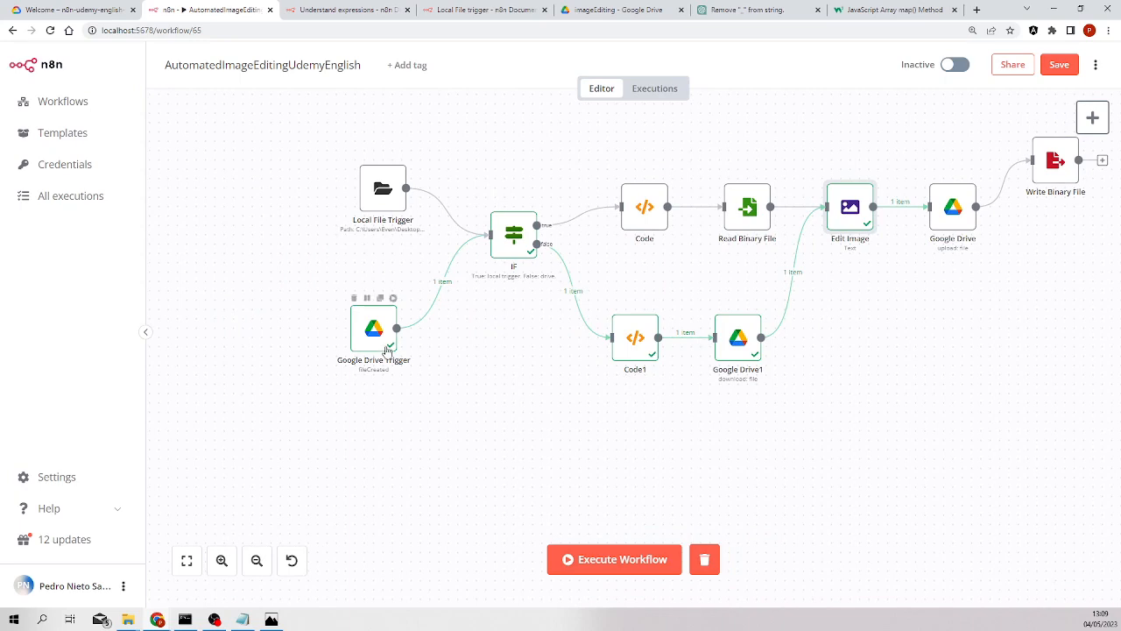
pyautogui.moveTo(431, 315)
pyautogui.click(450, 281)
pyautogui.moveTo(373, 328); pyautogui.dragTo(196, 197)
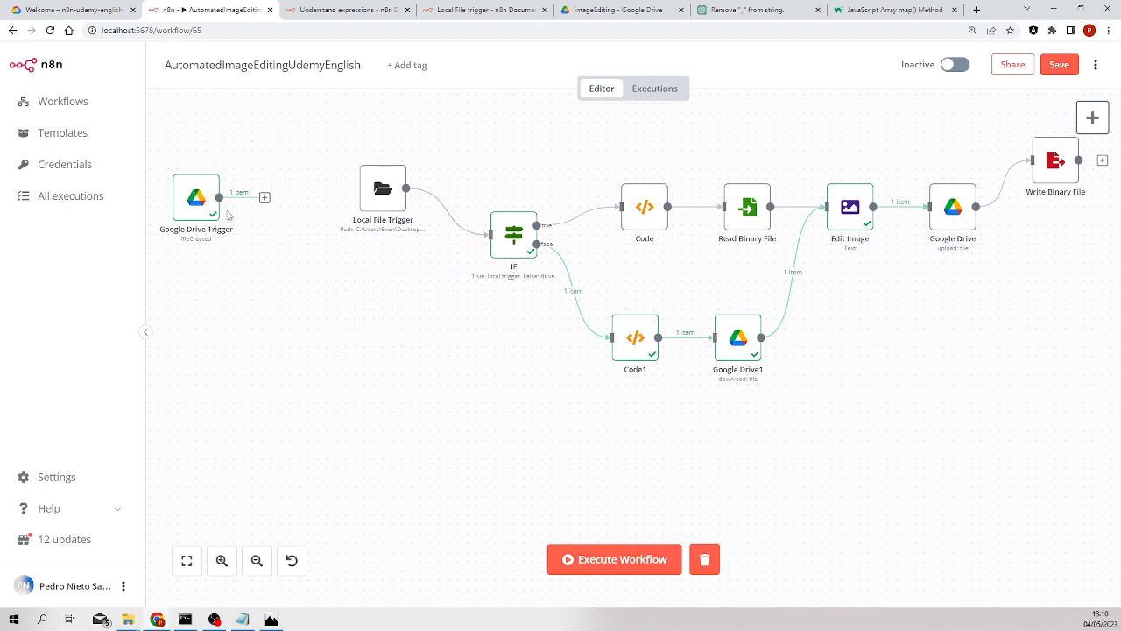
pyautogui.hotkey('ctrl', 'z')
pyautogui.moveTo(452, 330); pyautogui.dragTo(491, 235)
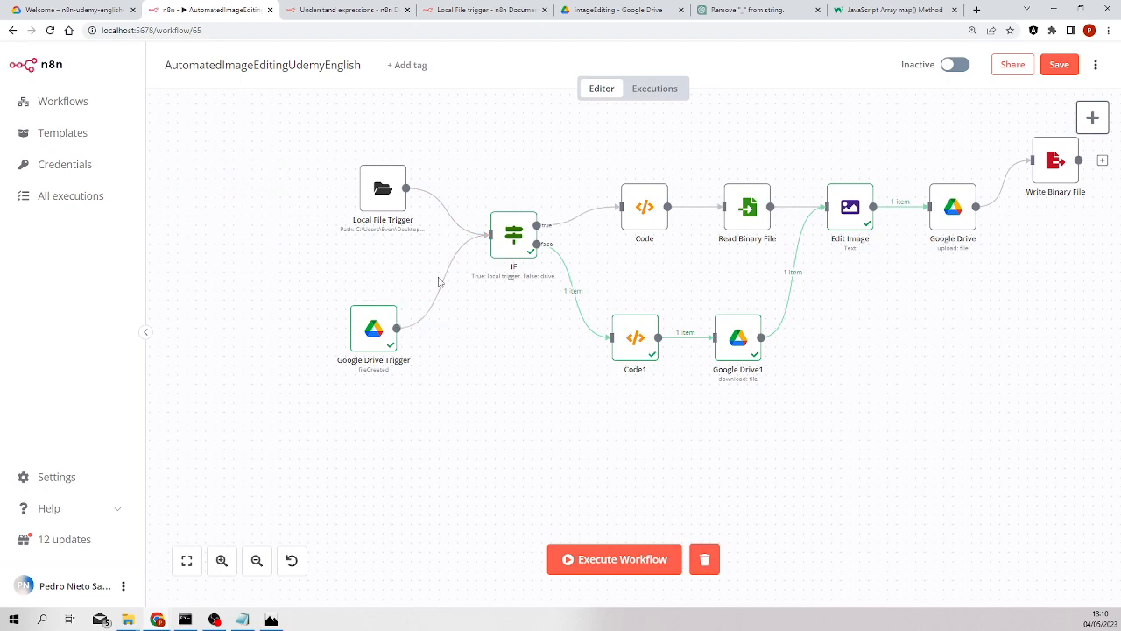
# Undo the last move of the Write Binary File node while keeping the Google Drive Trigger connected to IF
pyautogui.moveTo(247, 266); pyautogui.dragTo(341, 309)
pyautogui.moveTo(276, 255); pyautogui.dragTo(432, 278)
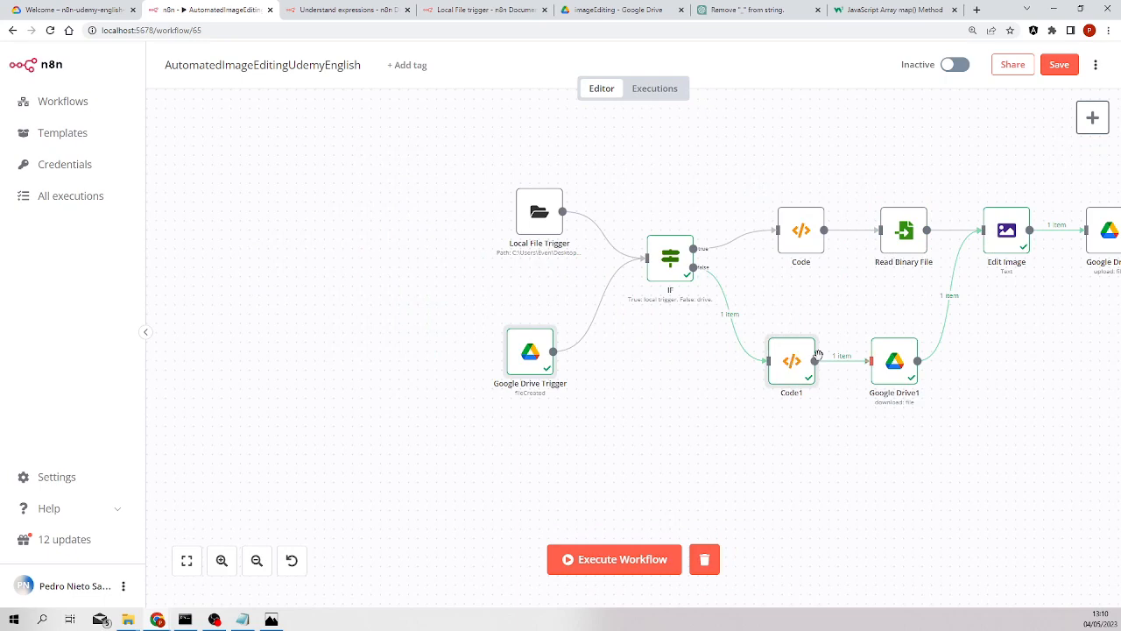
pyautogui.moveTo(1012, 386); pyautogui.dragTo(746, 392)
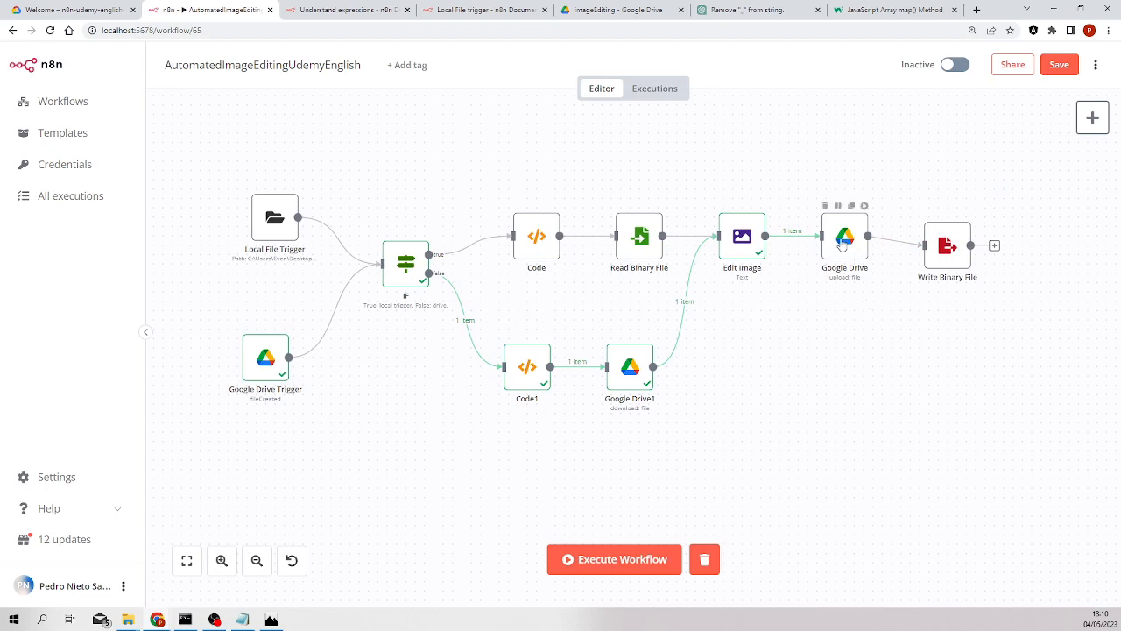
pyautogui.hotkey('ctrl', 'z')
pyautogui.hotkey('ctrl', 'z')
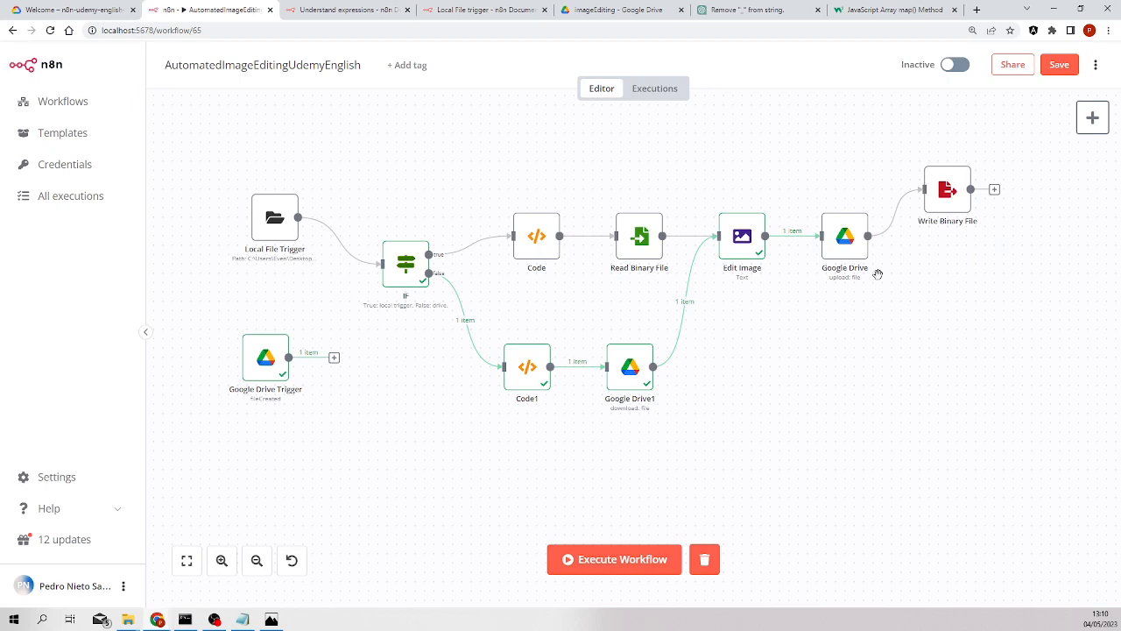
pyautogui.hotkey('ctrl', 'shift', 'z')
pyautogui.click(953, 204)
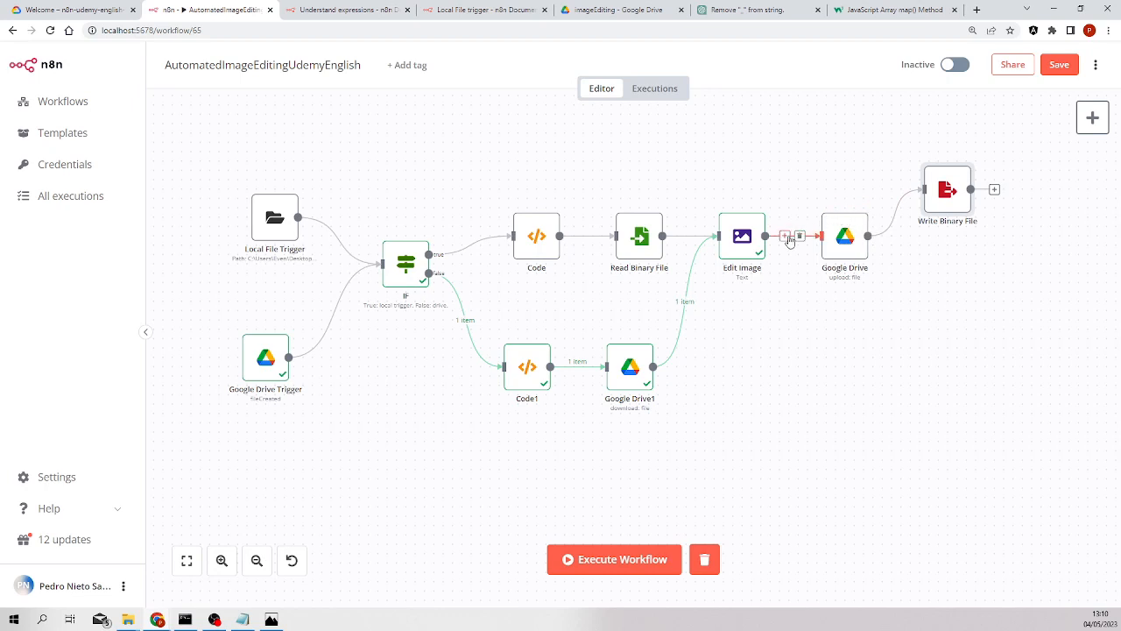
# Disconnect the Google Drive upload node from Edit Image and Write Binary File, and move it below its row
pyautogui.click(791, 235)
pyautogui.moveTo(849, 253); pyautogui.dragTo(865, 317)
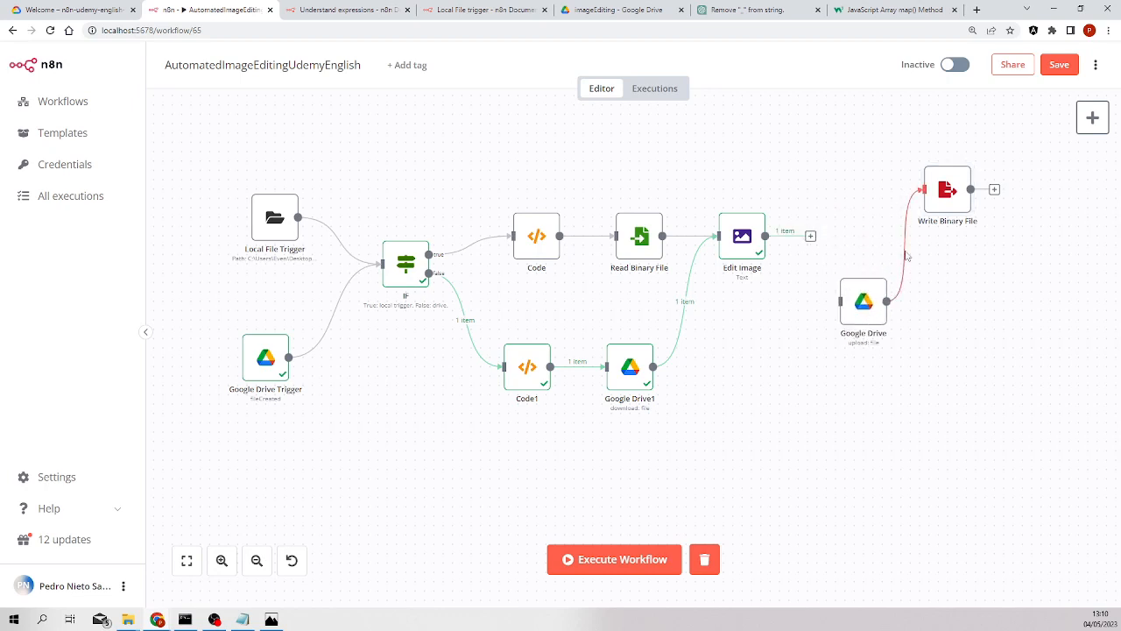
pyautogui.click(912, 253)
# Connect Edit Image in parallel to Write Binary File and the Google Drive upload node, align the two outputs, and save the workflow
pyautogui.moveTo(811, 237); pyautogui.dragTo(925, 189)
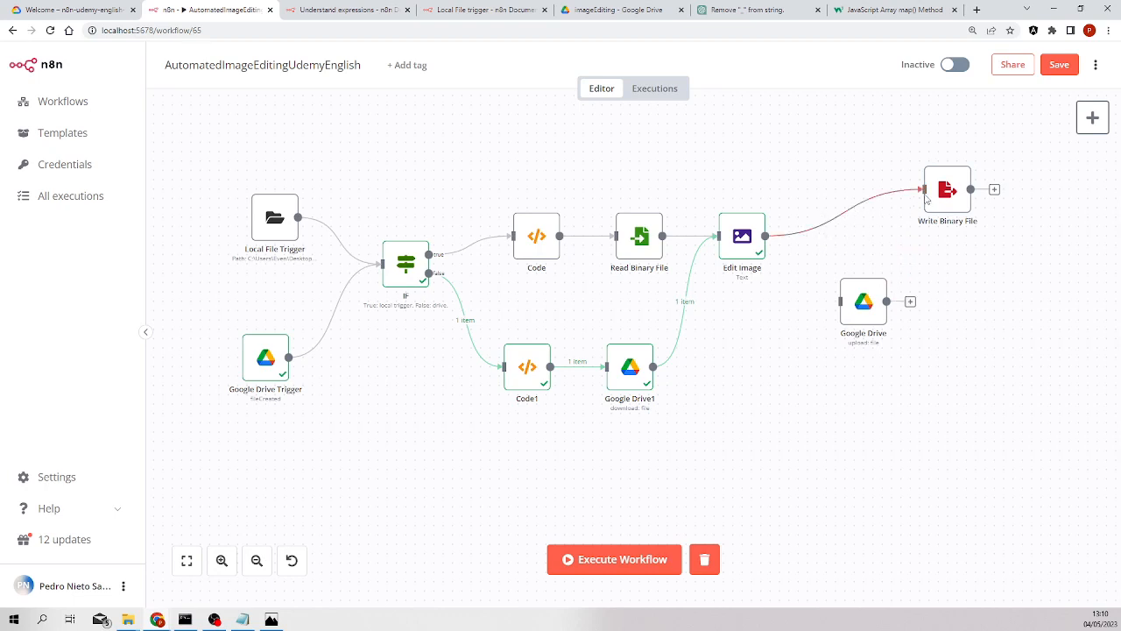
pyautogui.moveTo(765, 236); pyautogui.dragTo(843, 302)
pyautogui.moveTo(943, 198); pyautogui.dragTo(868, 226)
pyautogui.hotkey('ctrl', 's')
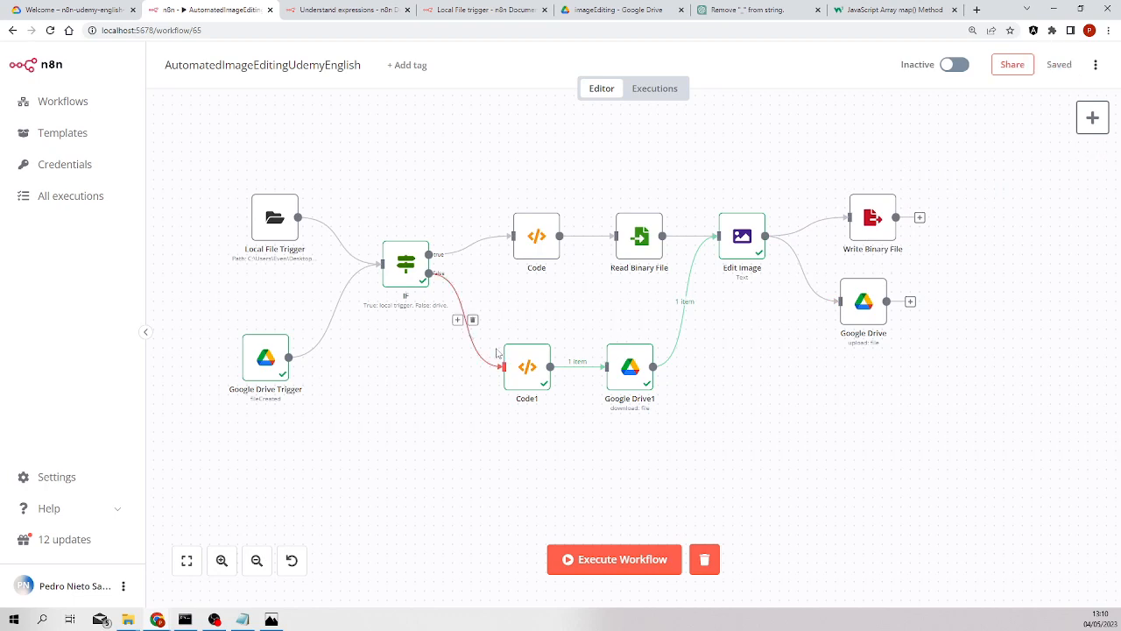
# Delete the Code1, Google Drive1 and Google Drive Trigger nodes from the workflow
pyautogui.moveTo(456, 439); pyautogui.dragTo(508, 425)
pyautogui.moveTo(831, 391); pyautogui.dragTo(762, 391)
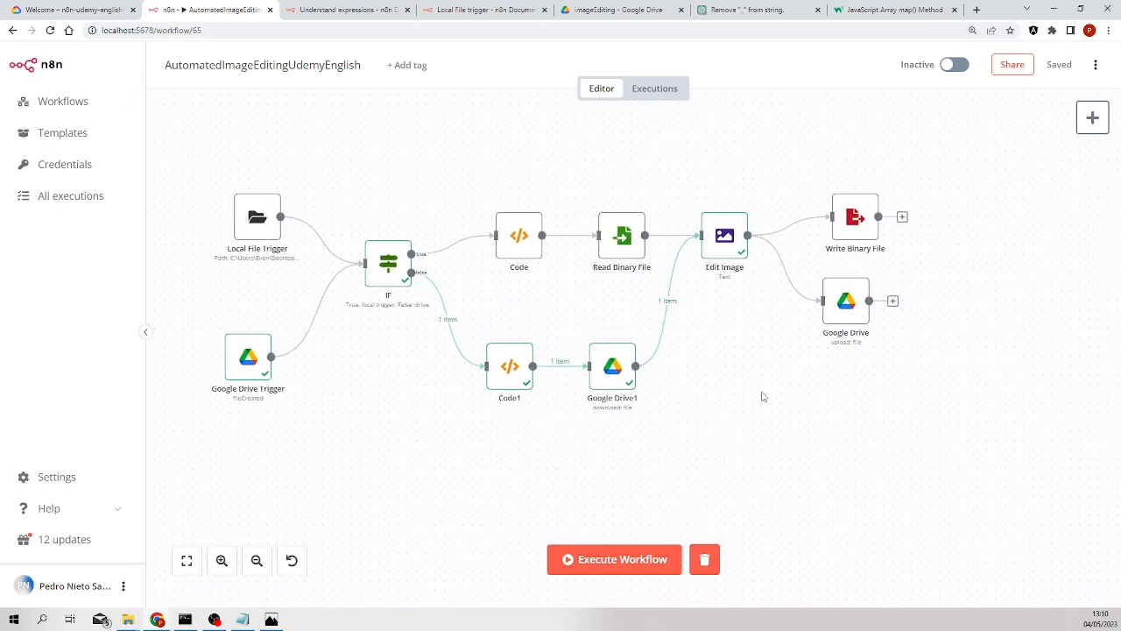
pyautogui.moveTo(360, 412); pyautogui.dragTo(485, 395)
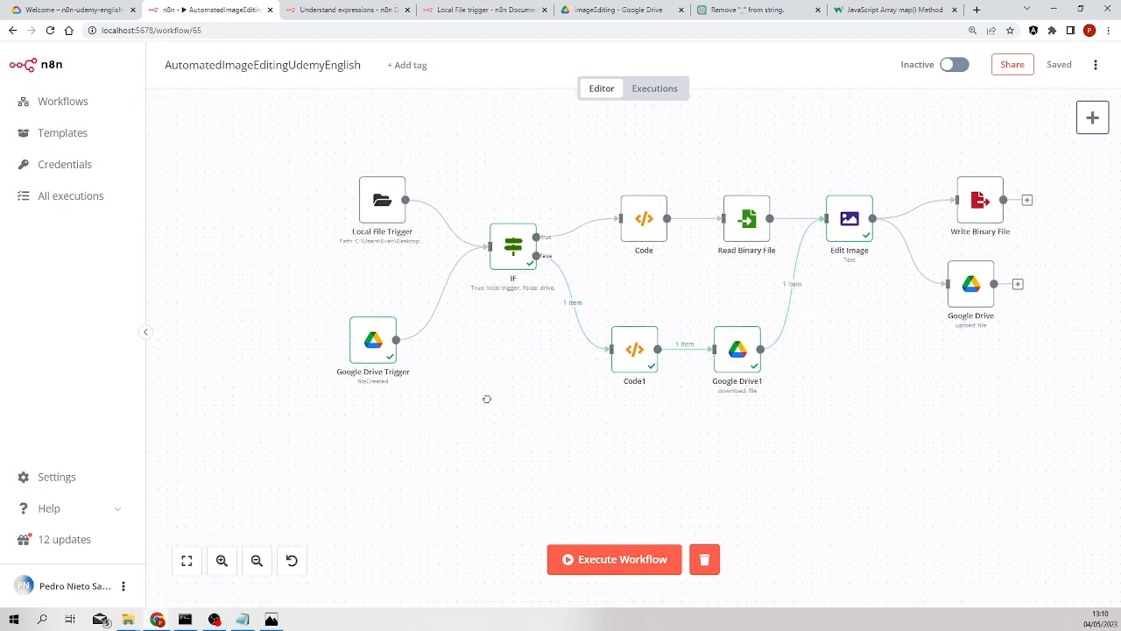
pyautogui.click(642, 357)
pyautogui.press('Delete')
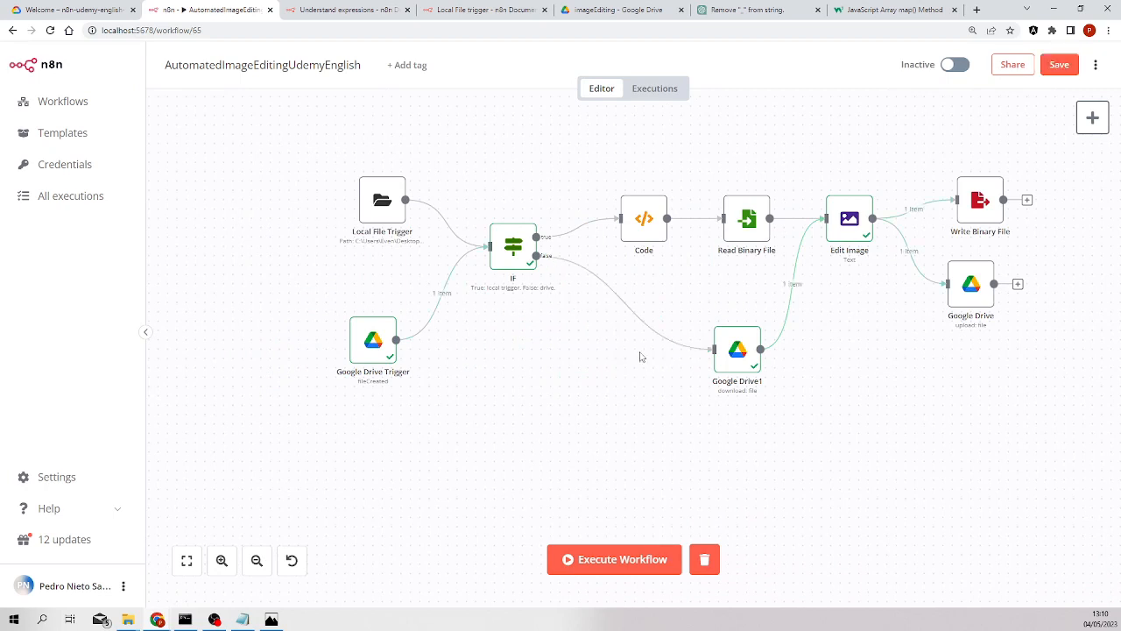
pyautogui.press('Delete')
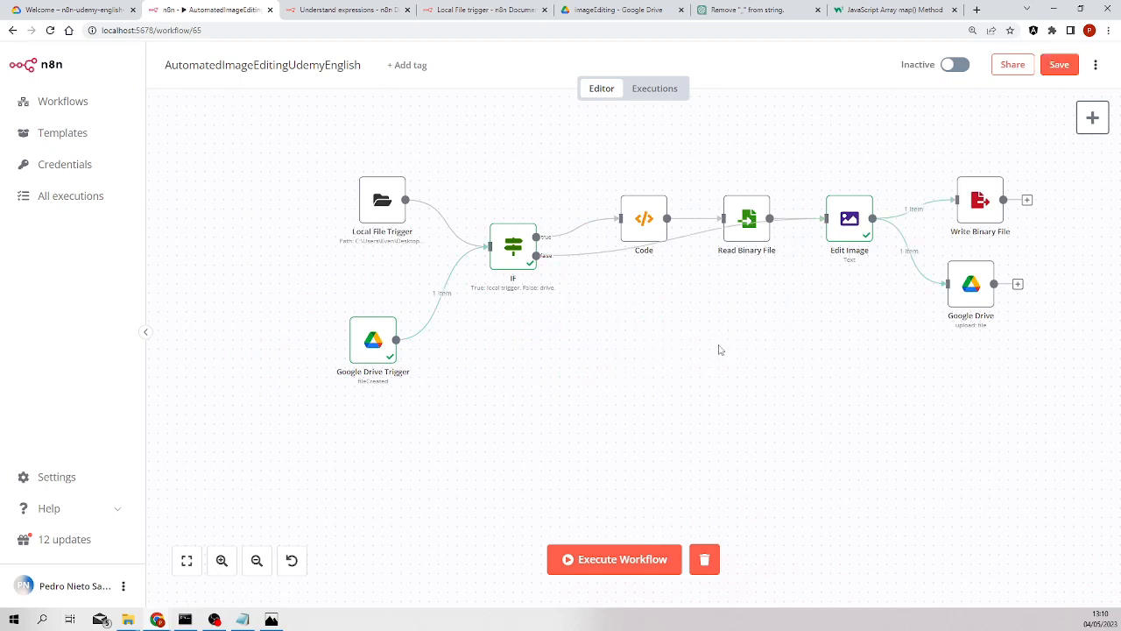
pyautogui.click(371, 350)
pyautogui.press('Delete')
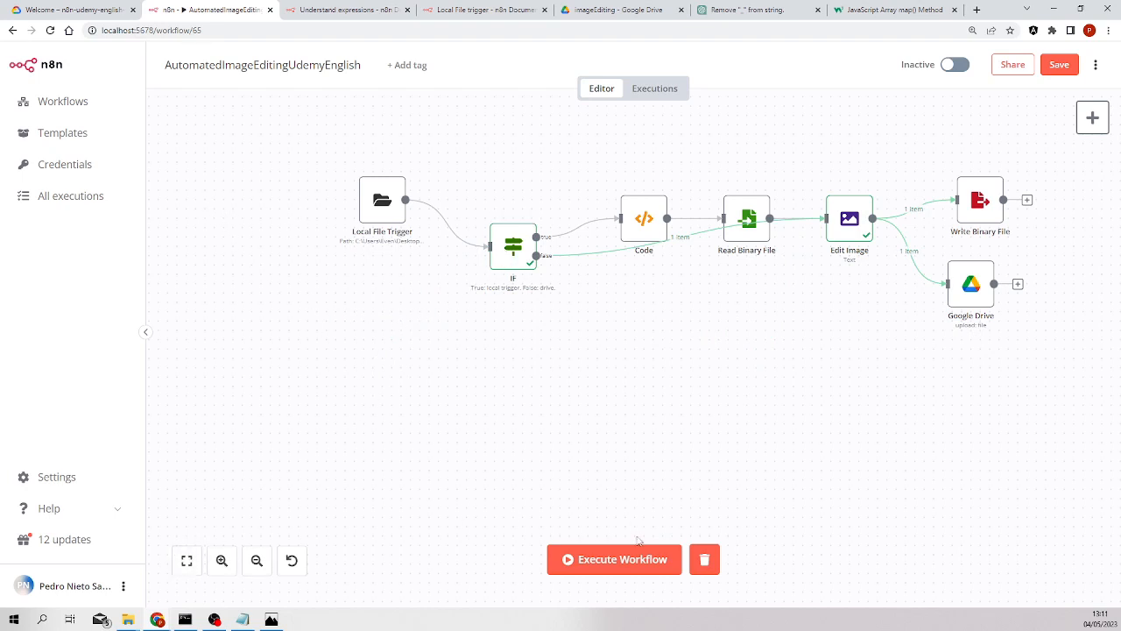
pyautogui.click(1079, 118)
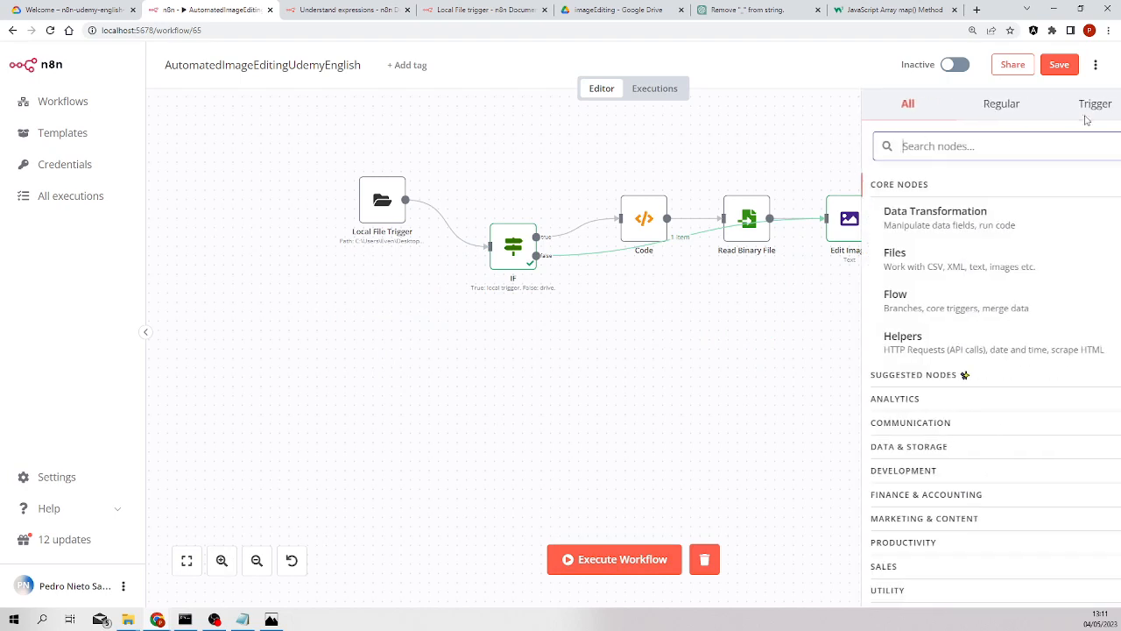
pyautogui.write('dri')
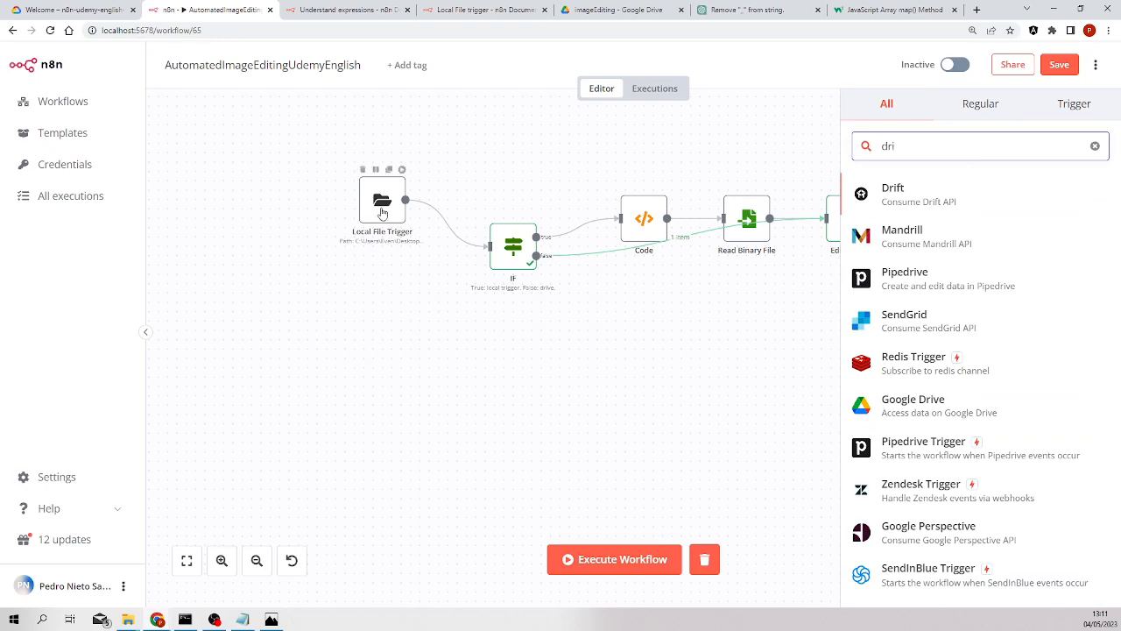
pyautogui.click(425, 358)
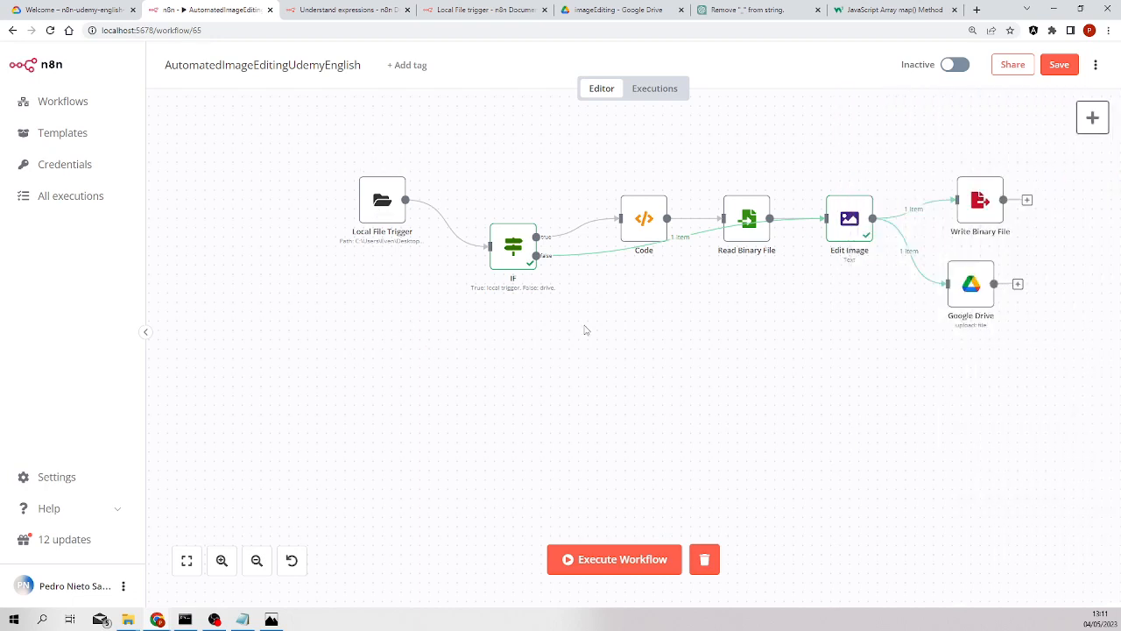
# Undo the deletion of the Code1, Google Drive1 and Google Drive Trigger nodes, restoring them with their connections
pyautogui.hotkey('ctrl', 'z')
pyautogui.hotkey('ctrl', 'z')
pyautogui.hotkey('ctrl', 'z')
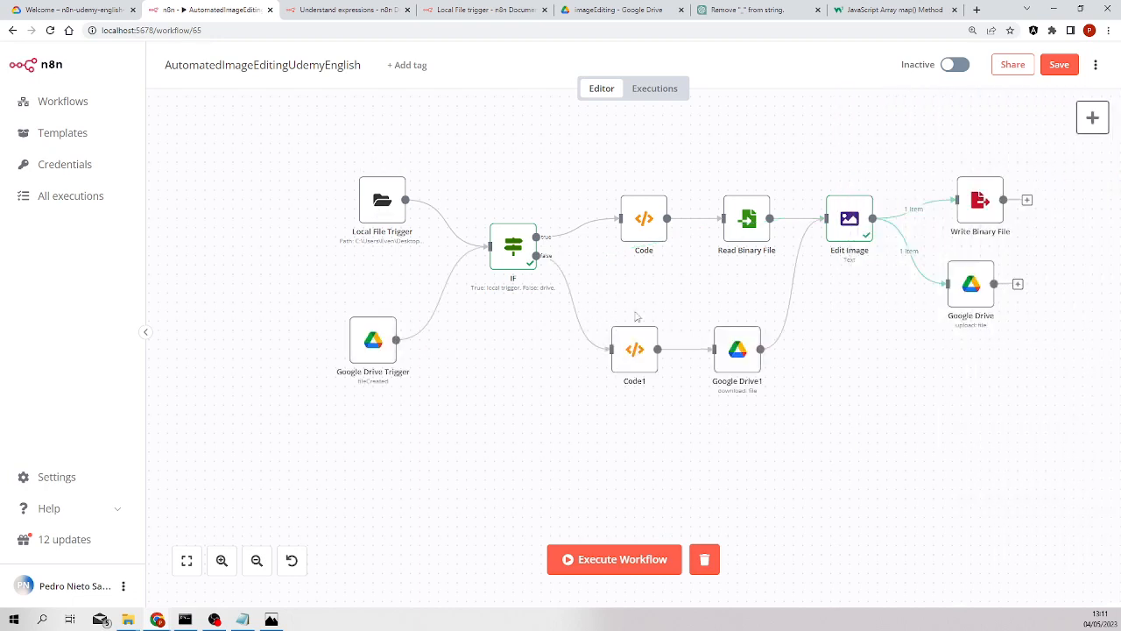
pyautogui.moveTo(924, 348); pyautogui.dragTo(812, 354)
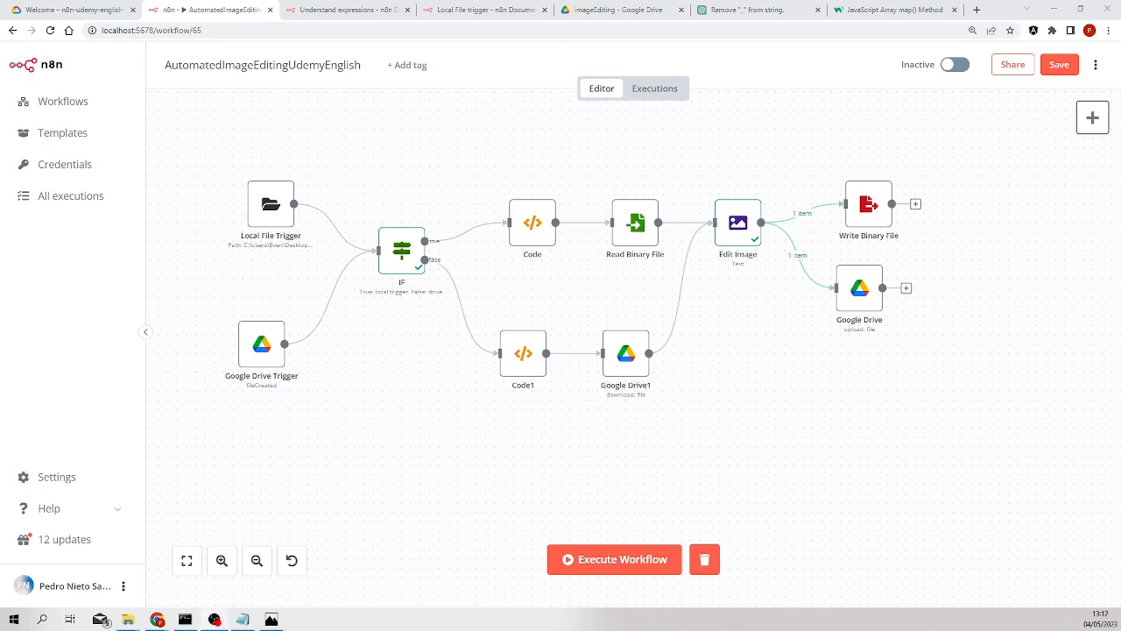
pyautogui.moveTo(811, 216)
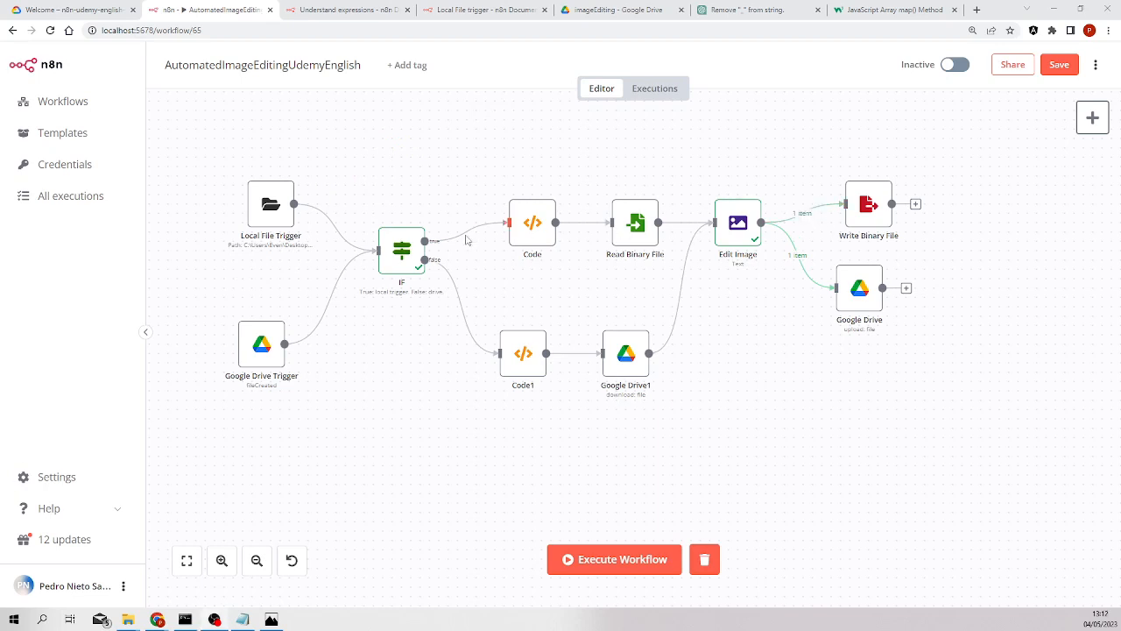